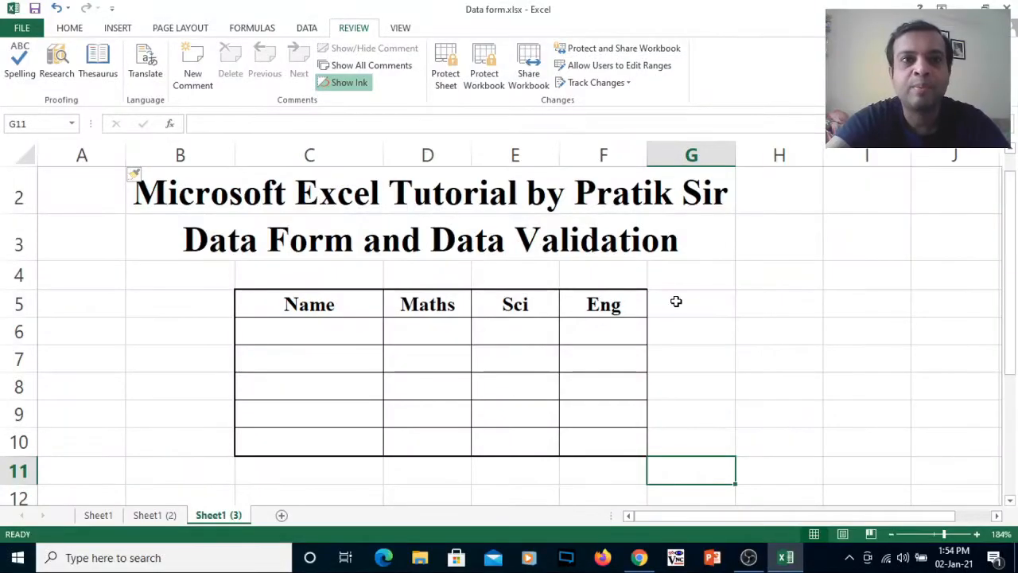
# Step: Add the Form command from the full list of commands to the Quick Access Toolbar for all documents
pyautogui.click(312, 29)
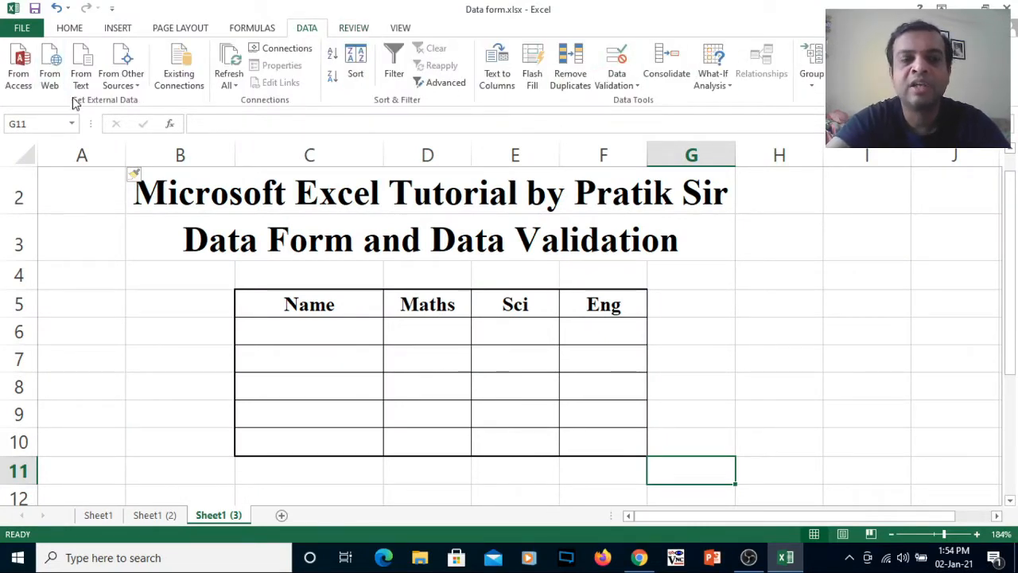
pyautogui.click(112, 10)
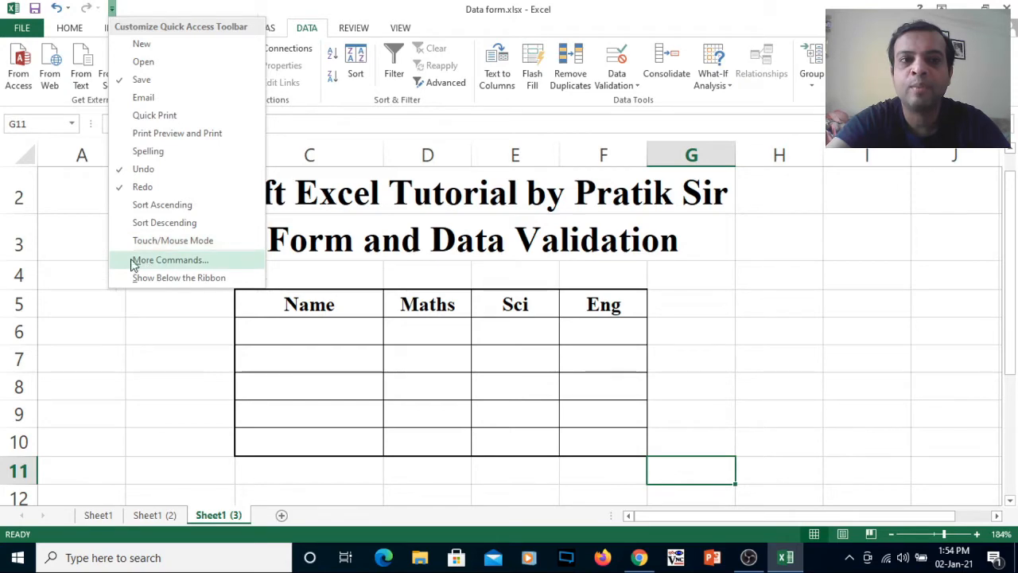
pyautogui.click(204, 263)
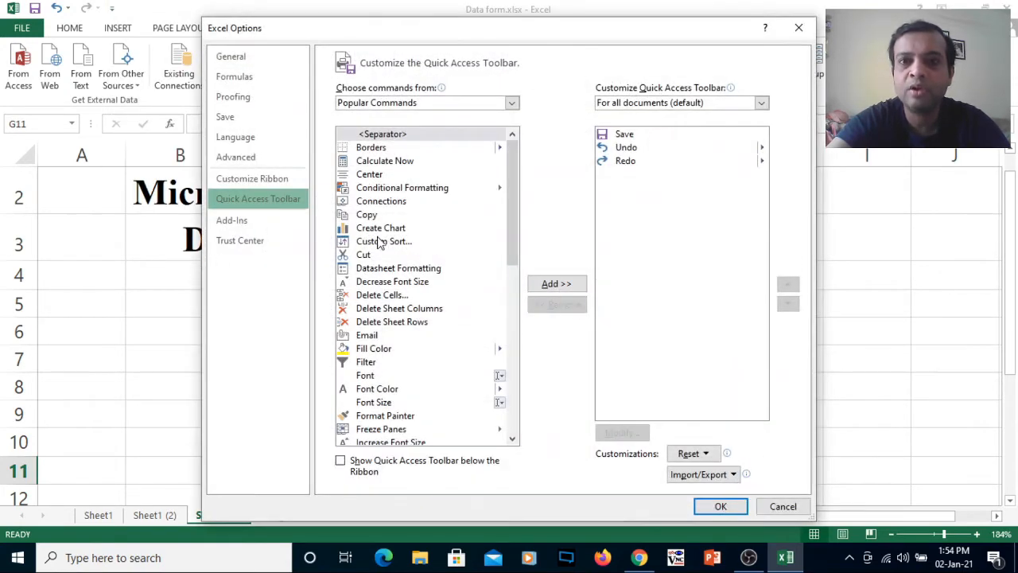
pyautogui.click(512, 103)
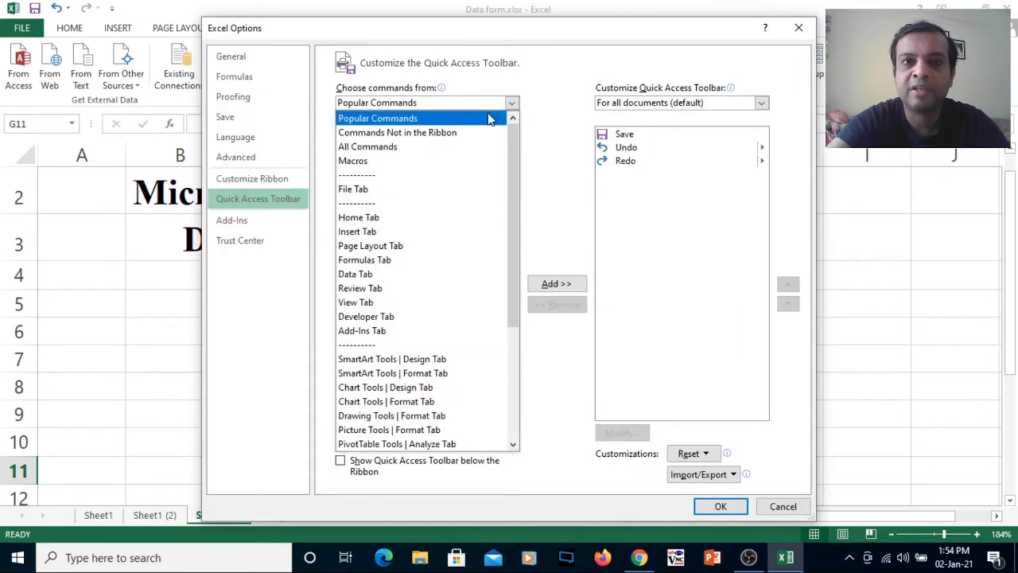
pyautogui.click(374, 148)
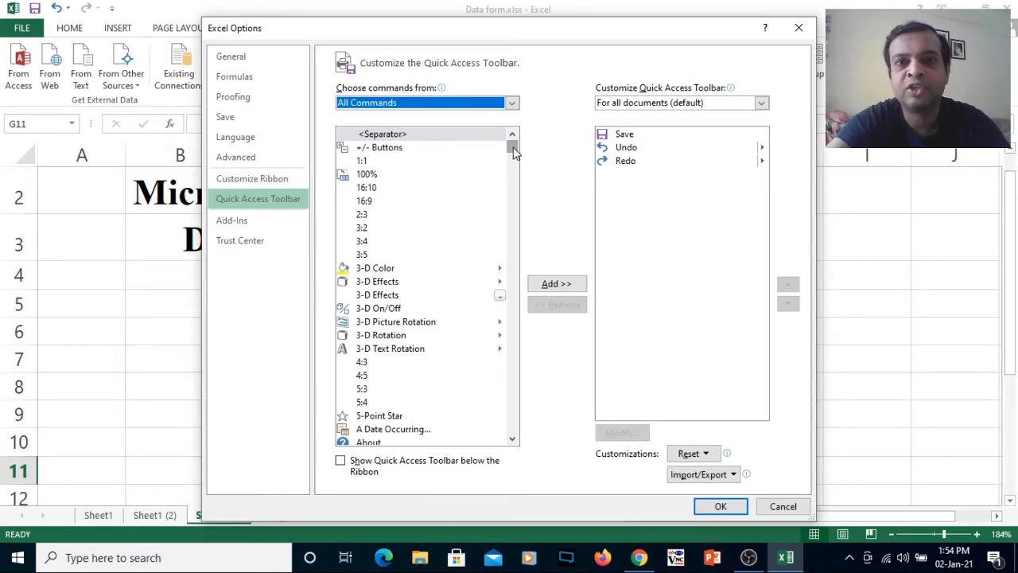
pyautogui.moveTo(513, 151); pyautogui.dragTo(511, 237)
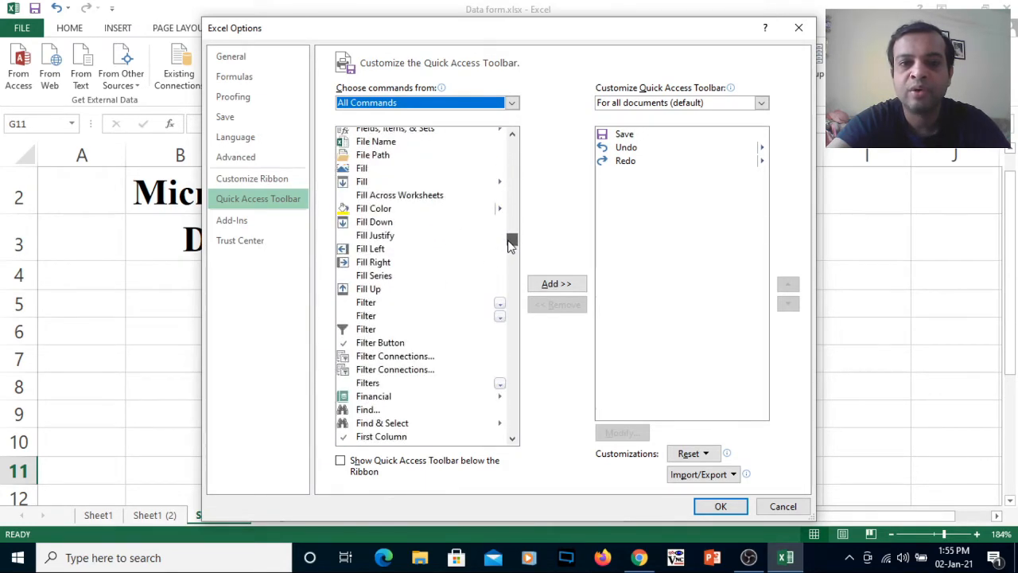
pyautogui.scroll(-4, 429, 236)
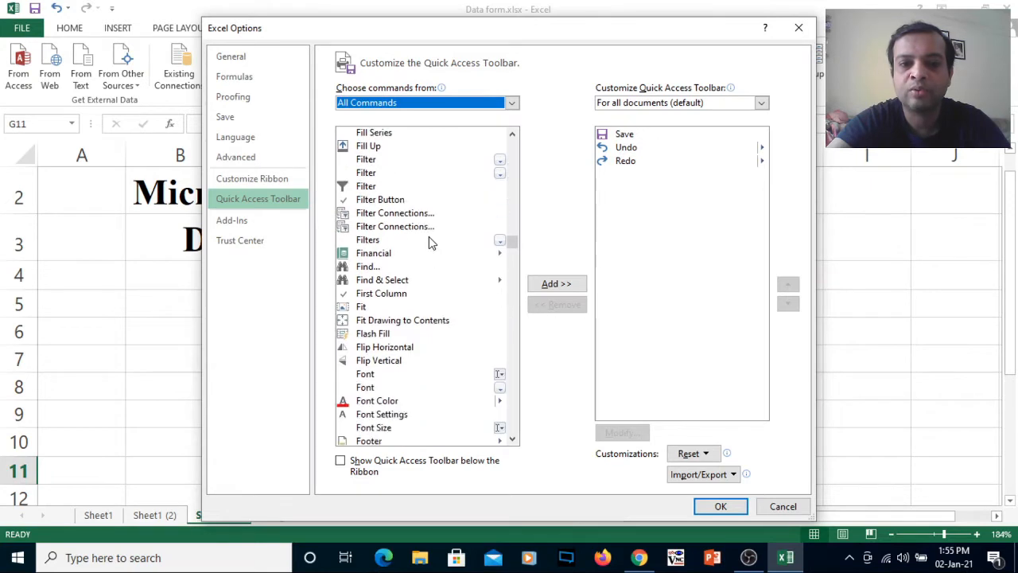
pyautogui.scroll(-2, 390, 318)
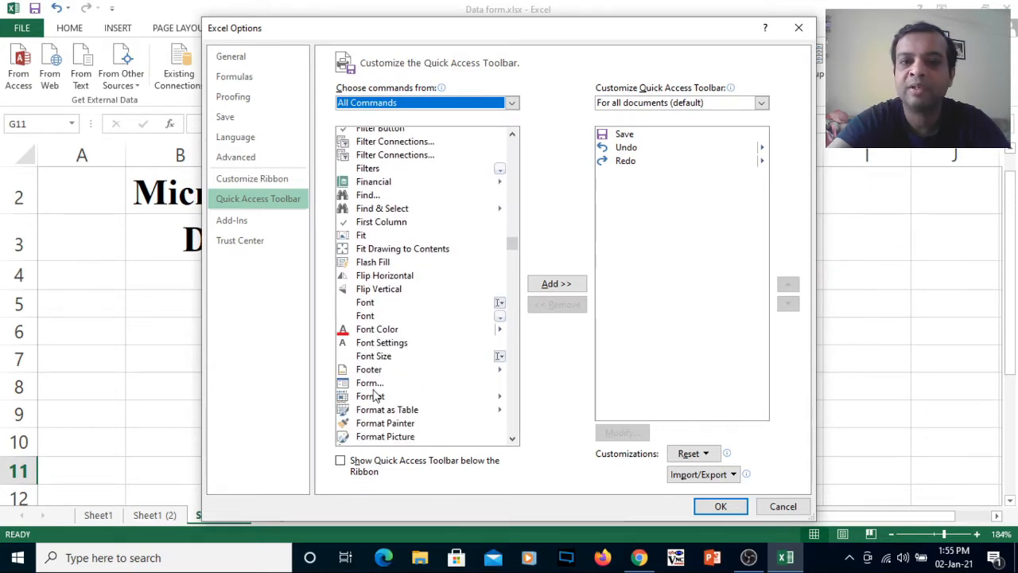
pyautogui.click(371, 384)
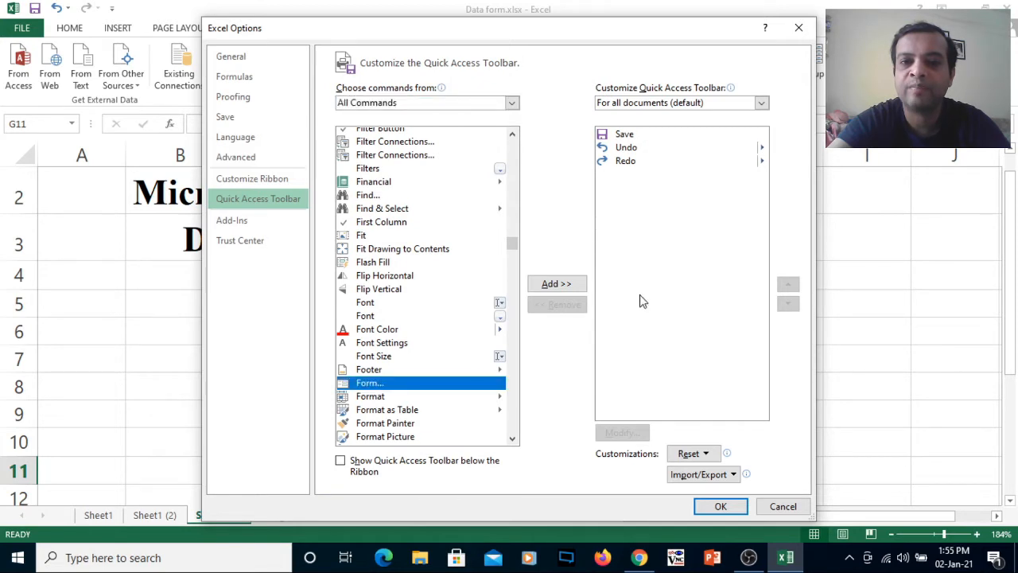
pyautogui.click(561, 285)
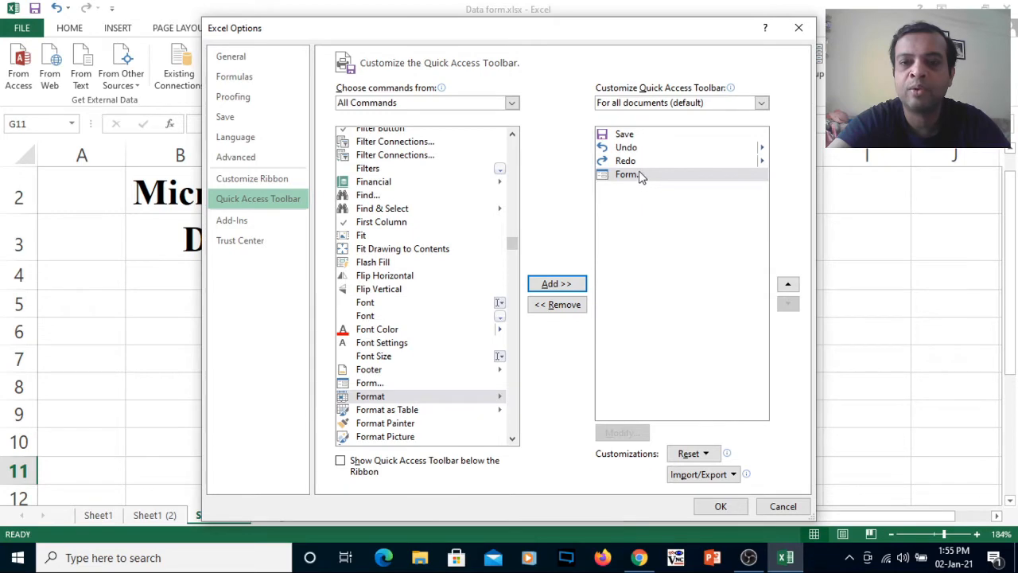
pyautogui.click(720, 507)
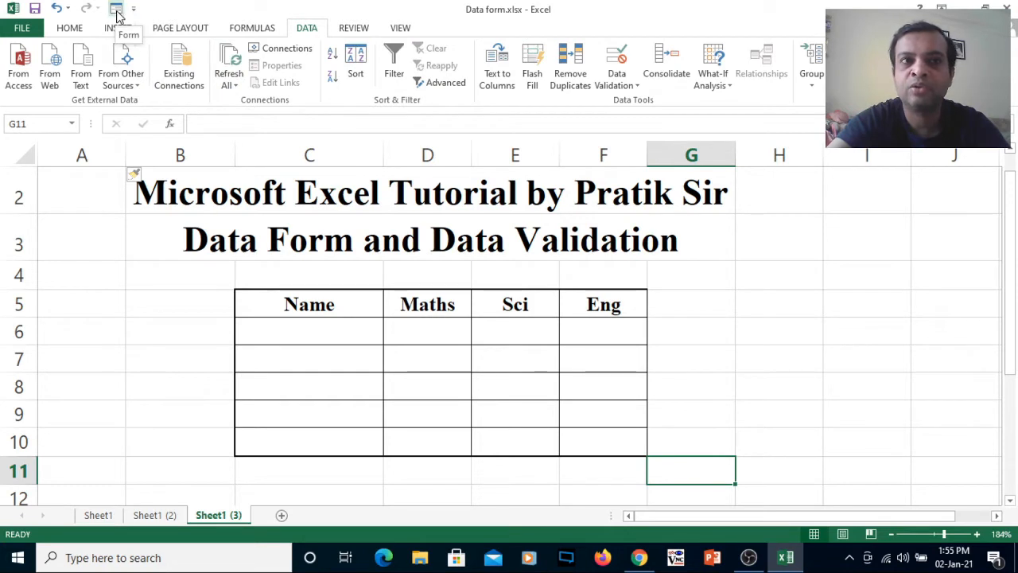
# Step: Open a data form for the header cells C5:F5, using that row as column labels, and place the form beside the table
pyautogui.click(310, 336)
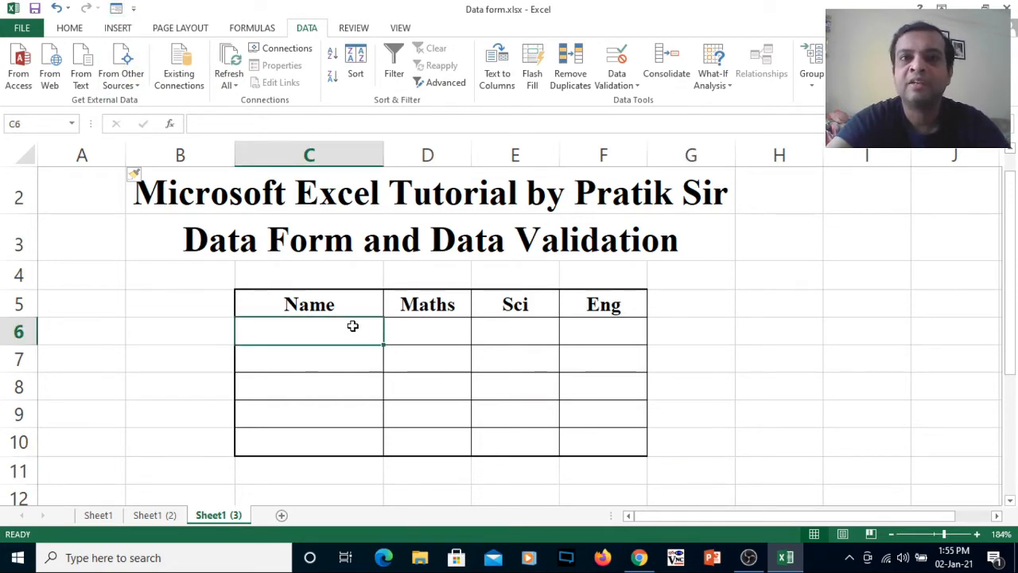
pyautogui.click(316, 361)
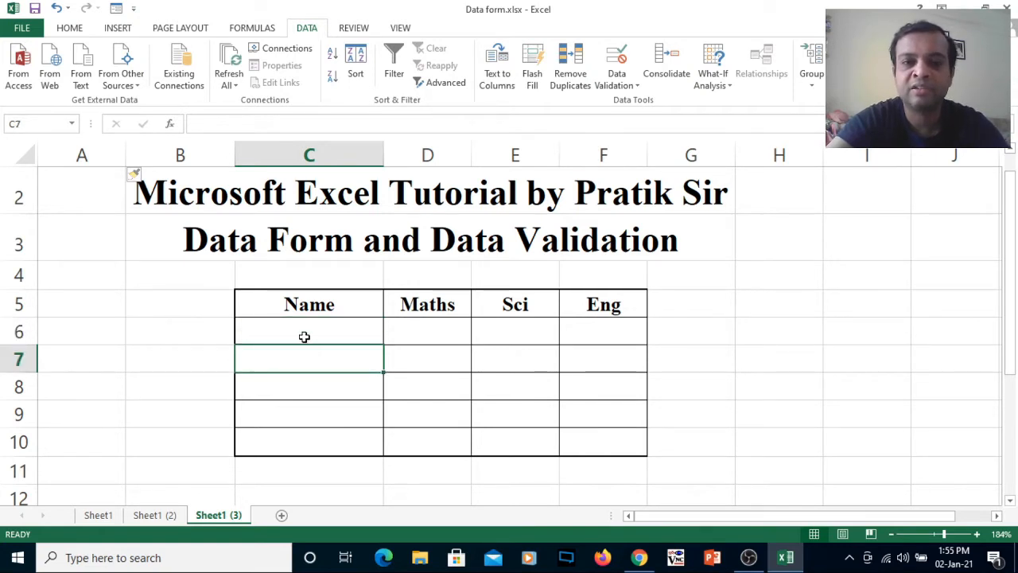
pyautogui.moveTo(278, 303); pyautogui.dragTo(606, 310)
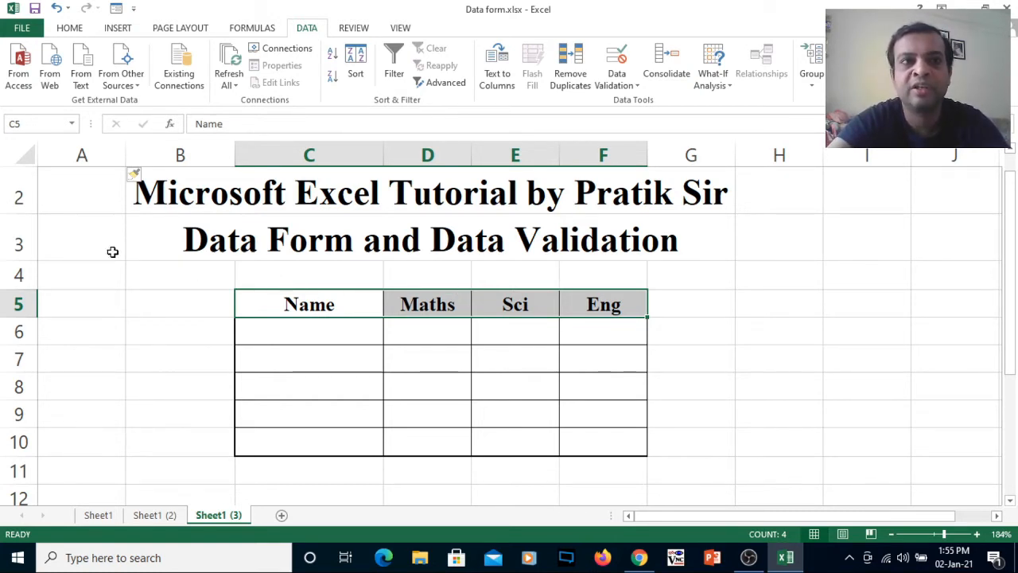
pyautogui.click(116, 9)
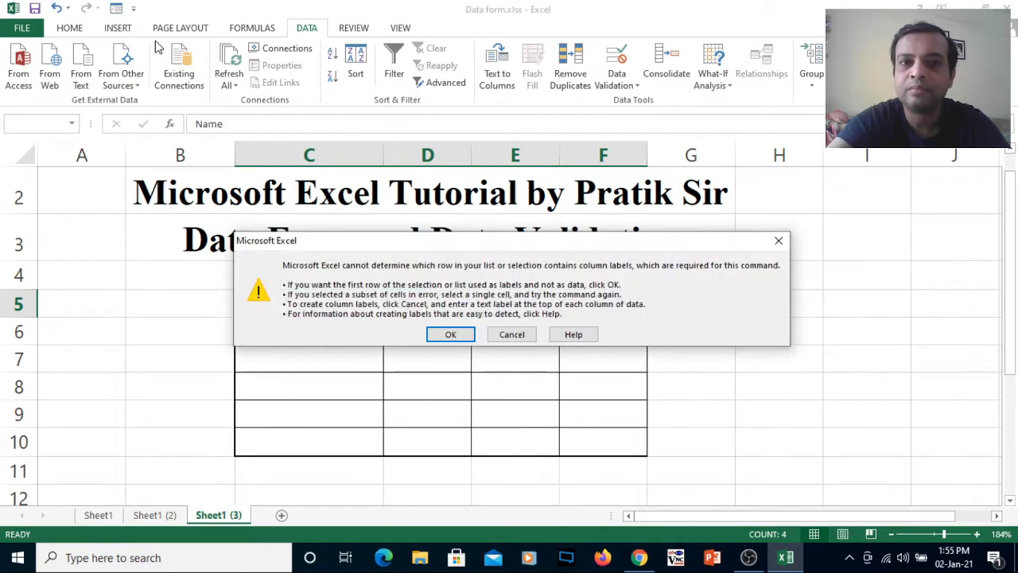
pyautogui.click(447, 335)
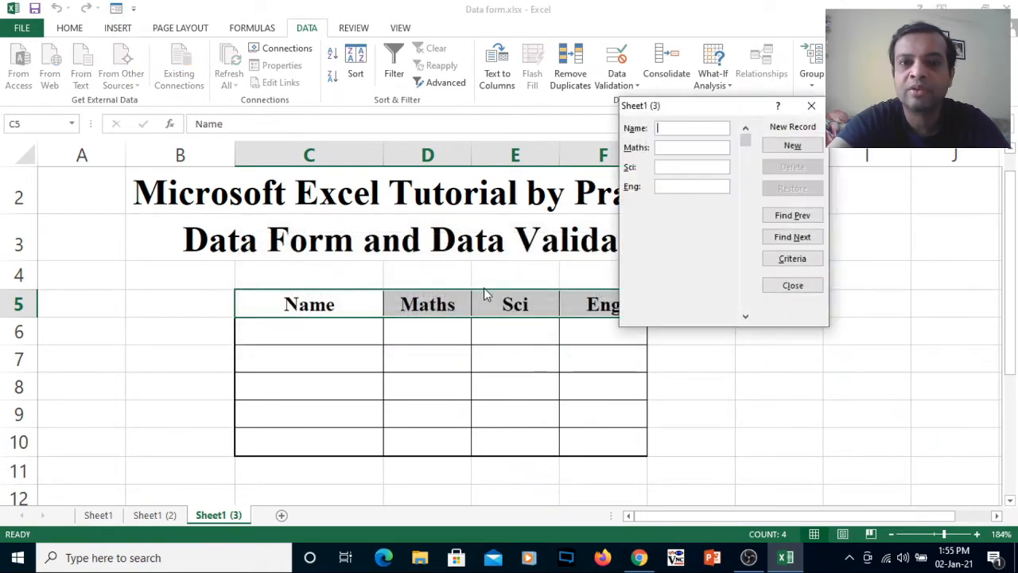
pyautogui.moveTo(681, 106); pyautogui.dragTo(717, 234)
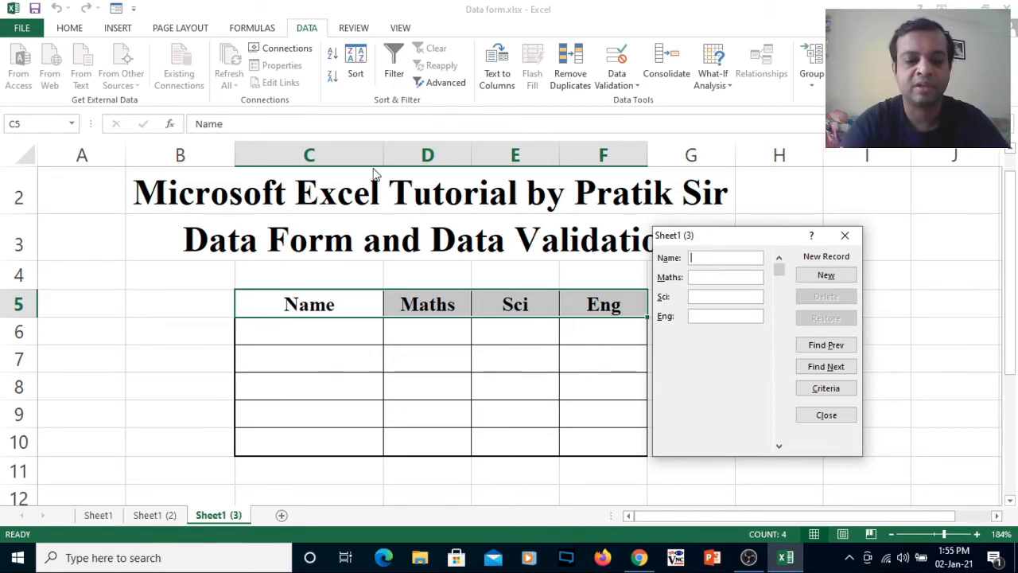
# Step: Enter two student records through the form, each with a name, with Maths, Sci and Eng marks 58, 54, 74 and 85, 74, 84
pyautogui.write('Kartik')
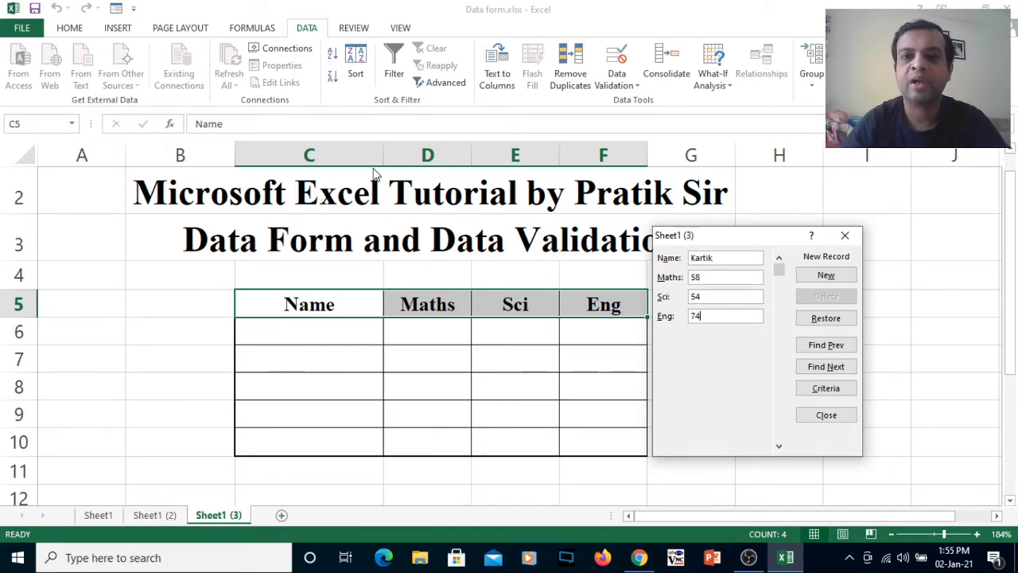
pyautogui.press('Return')
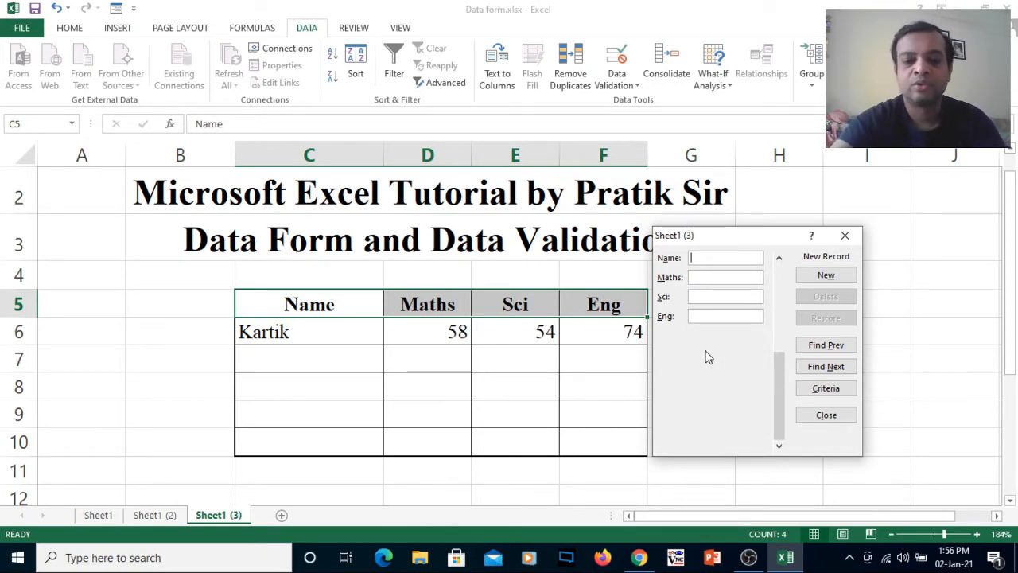
pyautogui.write('Pranav')
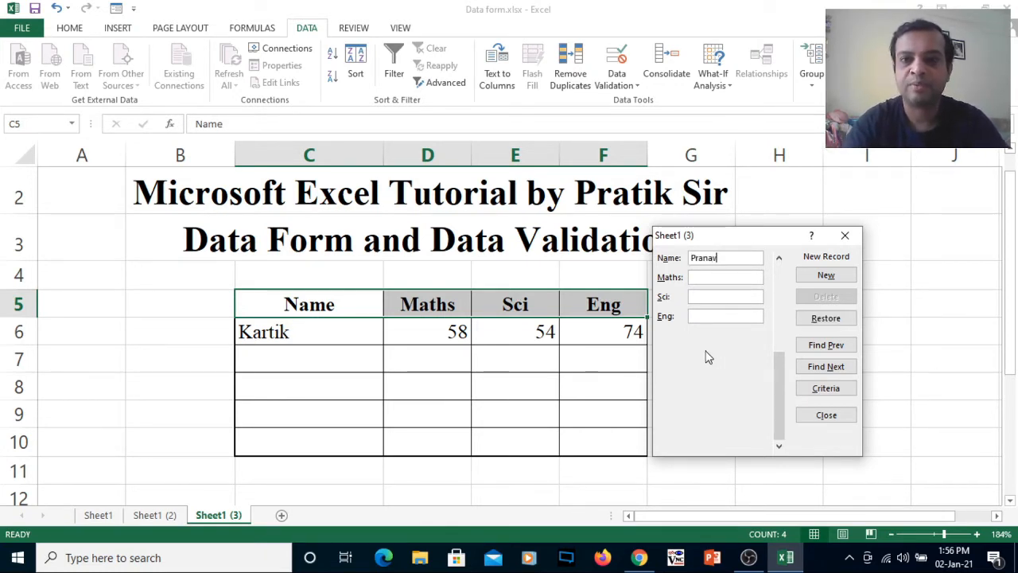
pyautogui.write('85')
pyautogui.press('Tab')
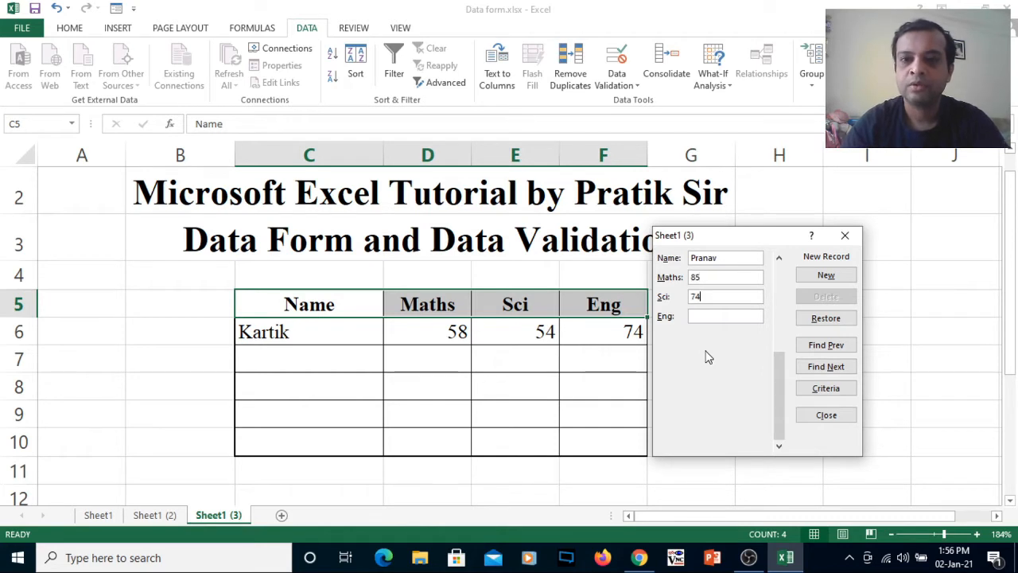
pyautogui.press('Return')
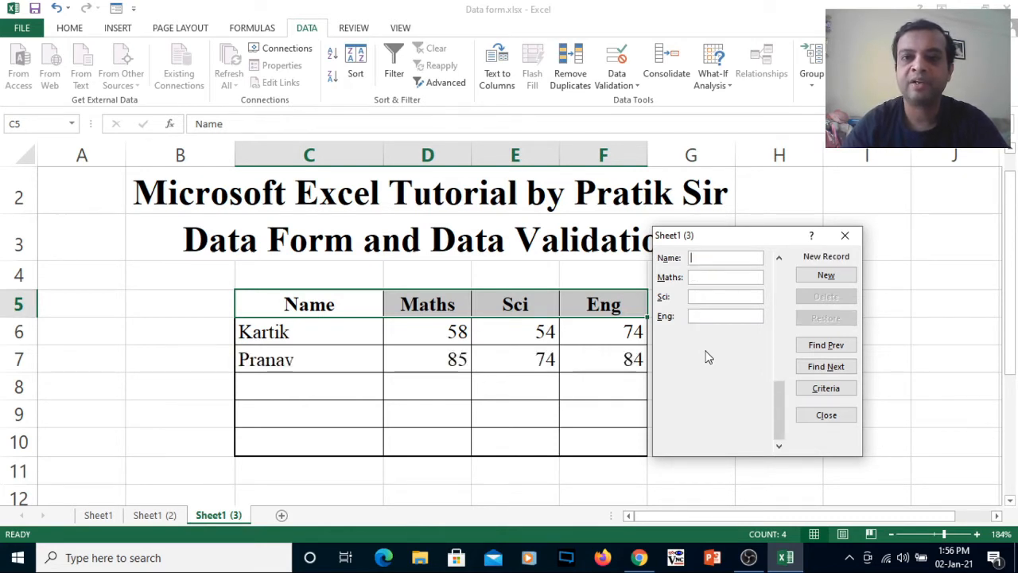
# Step: Add a third record through the form with the student's name and marks Maths 54, Sci 74 and Eng 58
pyautogui.write('Pankaj')
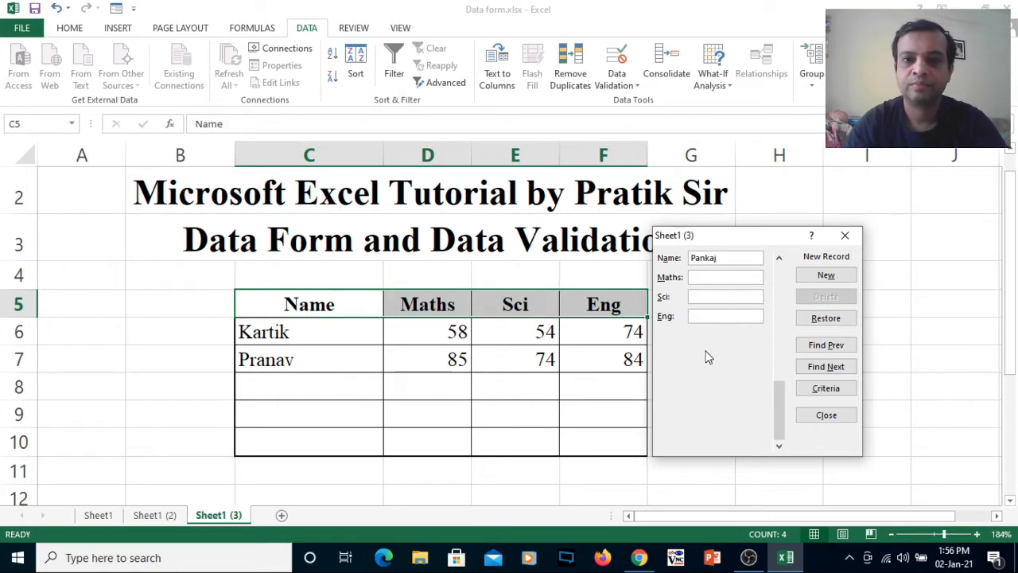
pyautogui.press('Tab')
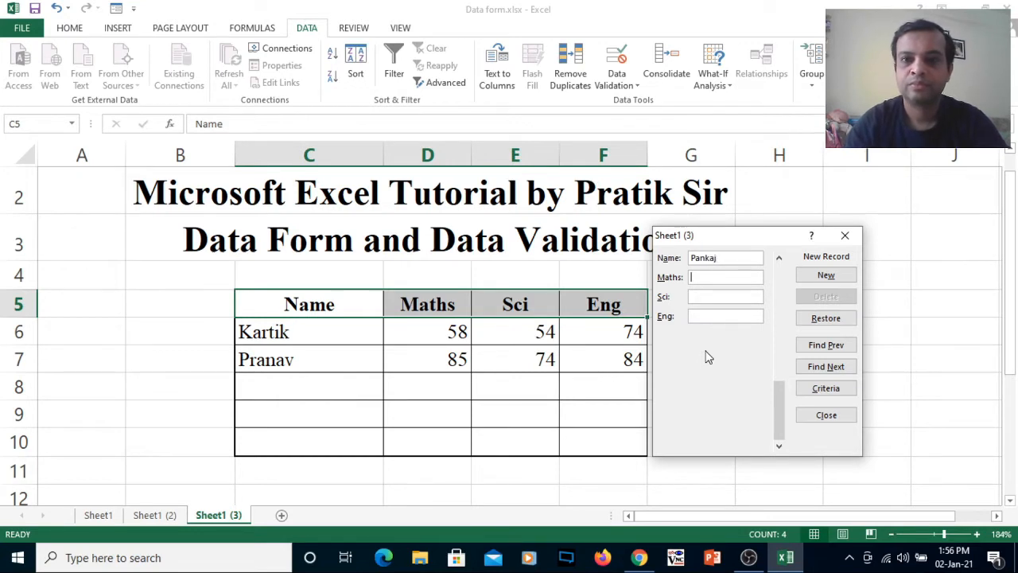
pyautogui.write('54')
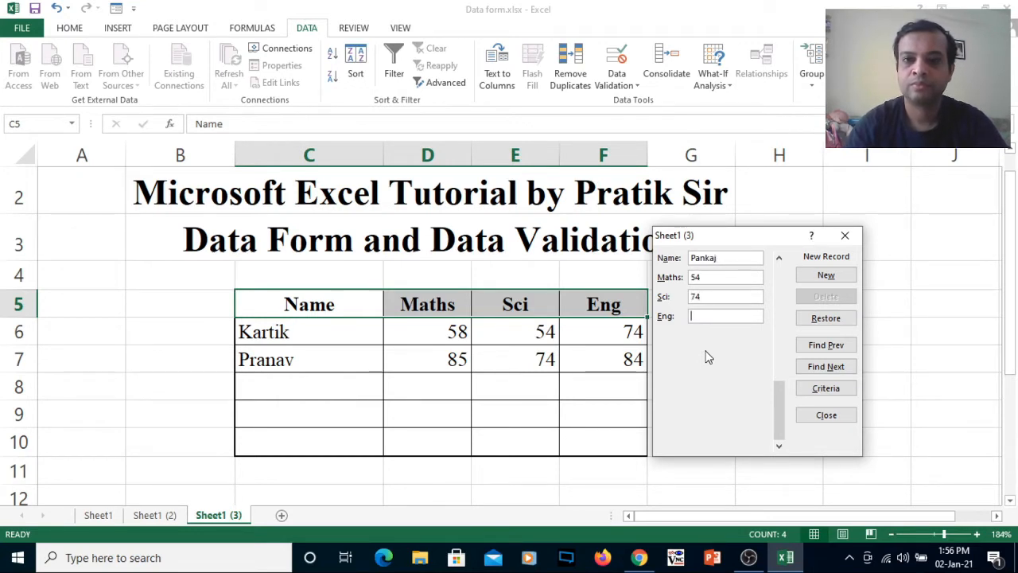
pyautogui.press('Return')
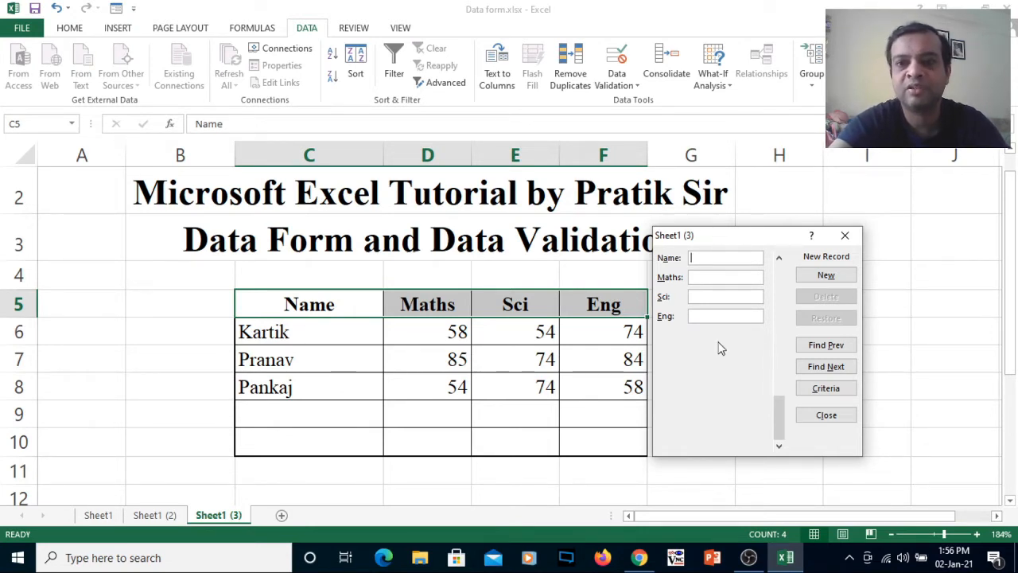
# Step: Set the form's search criteria to Sci 74 and browse back and forth through the matching records
pyautogui.click(831, 394)
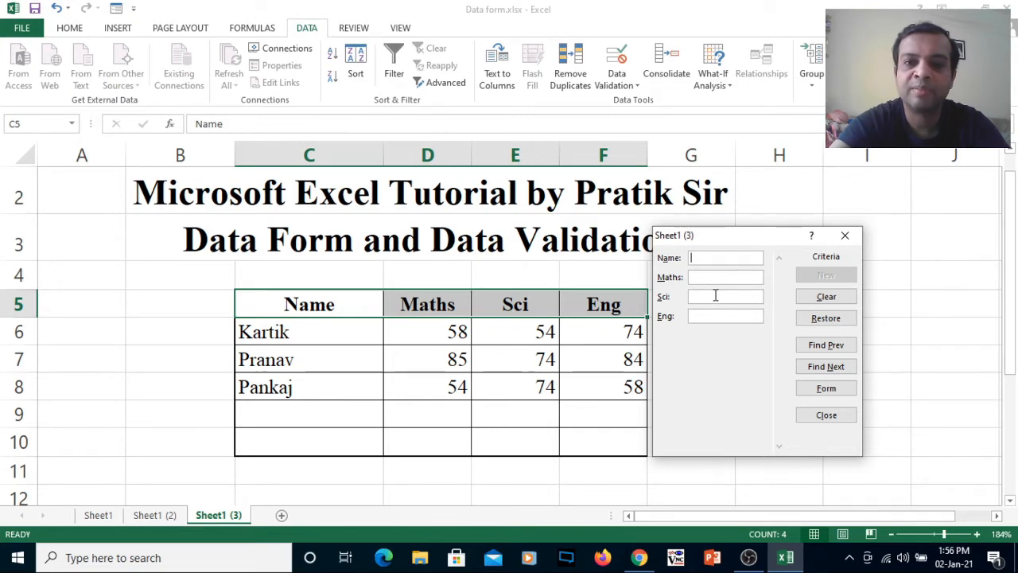
pyautogui.write('74')
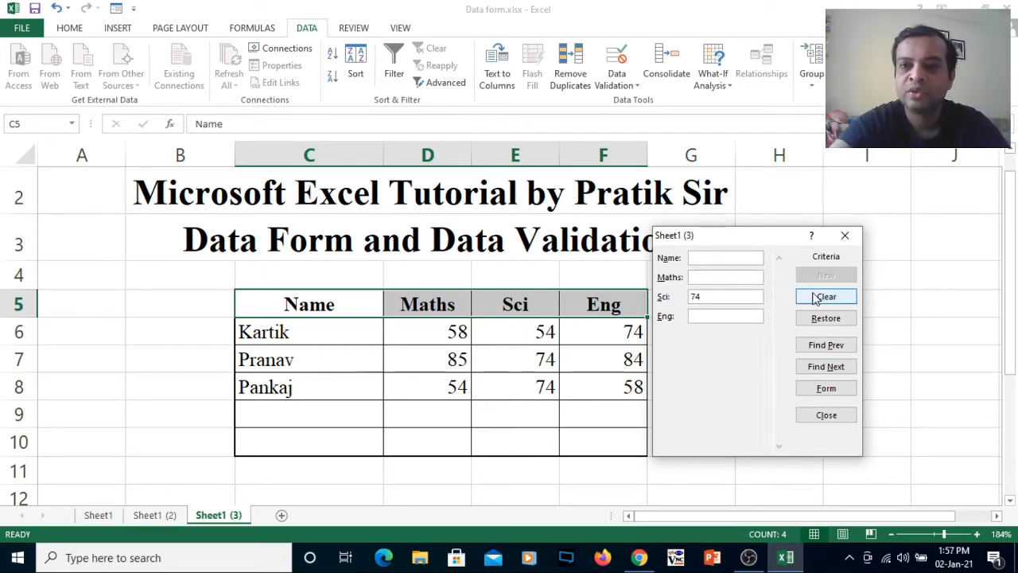
pyautogui.click(827, 368)
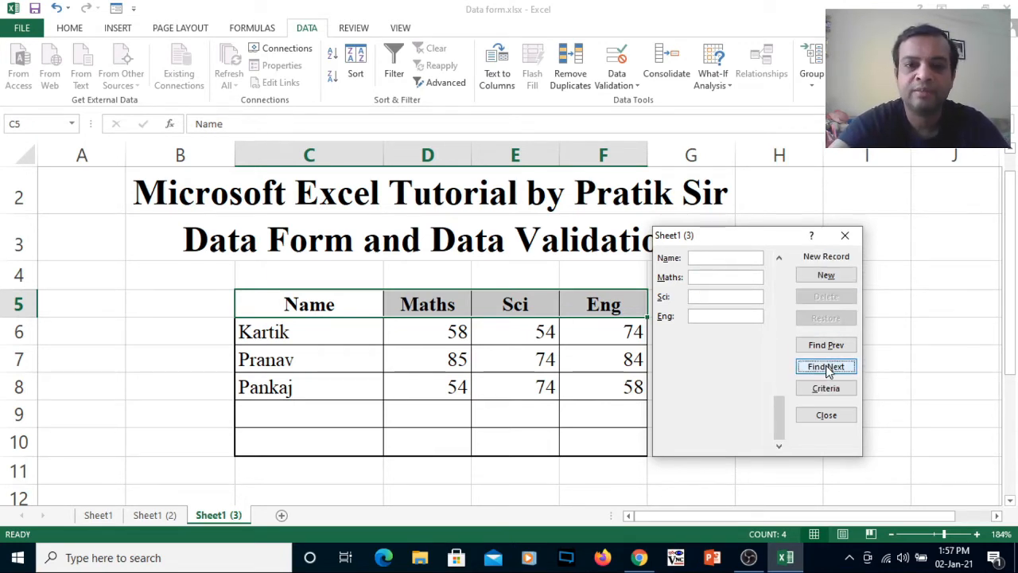
pyautogui.click(827, 347)
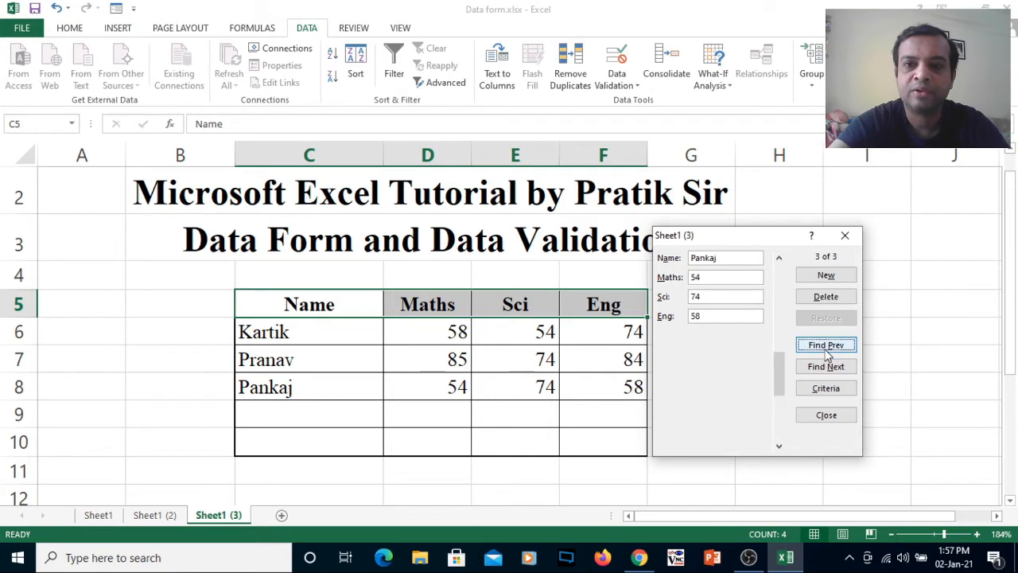
pyautogui.click(827, 350)
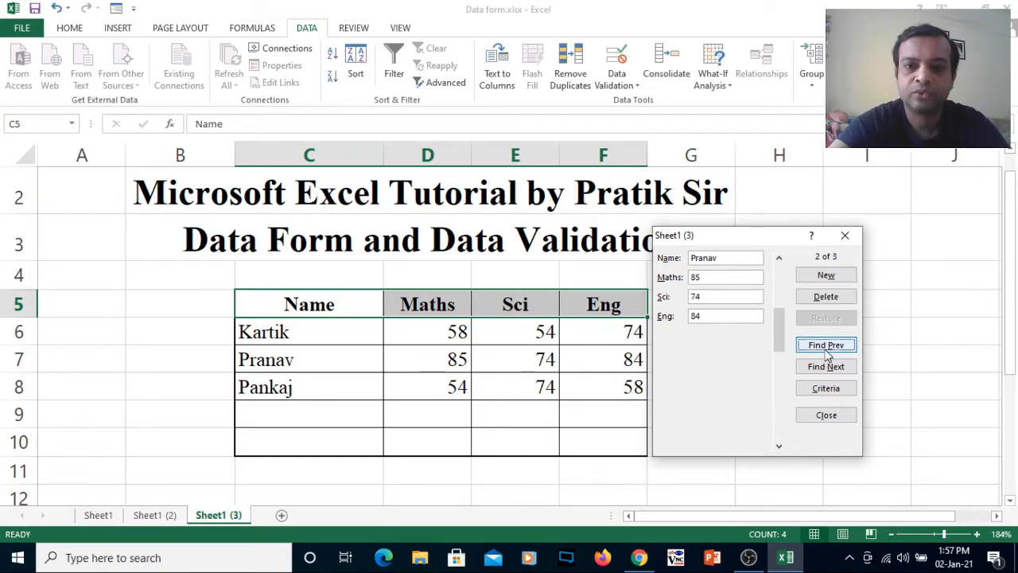
pyautogui.click(829, 364)
pyautogui.click(825, 351)
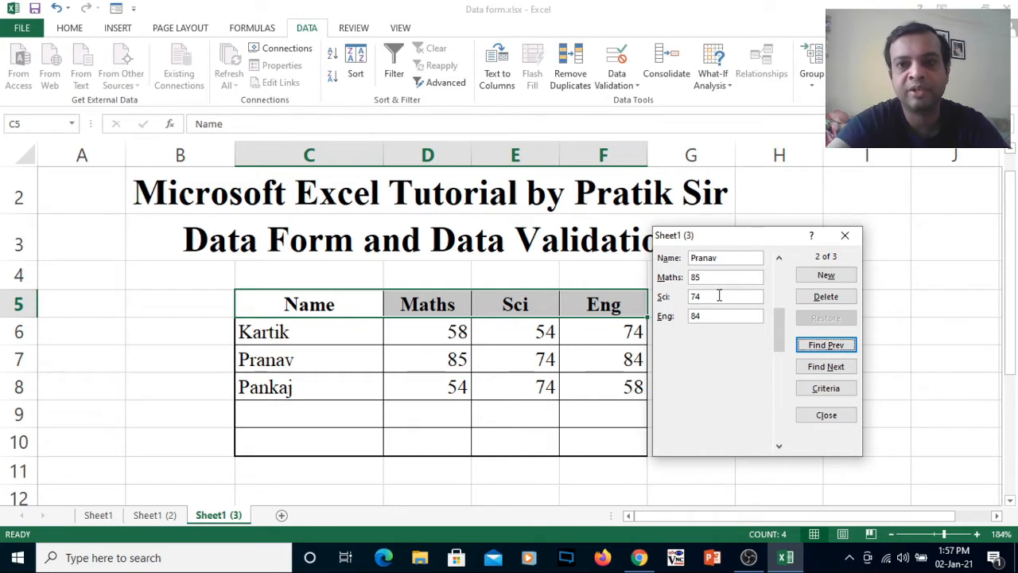
pyautogui.click(820, 370)
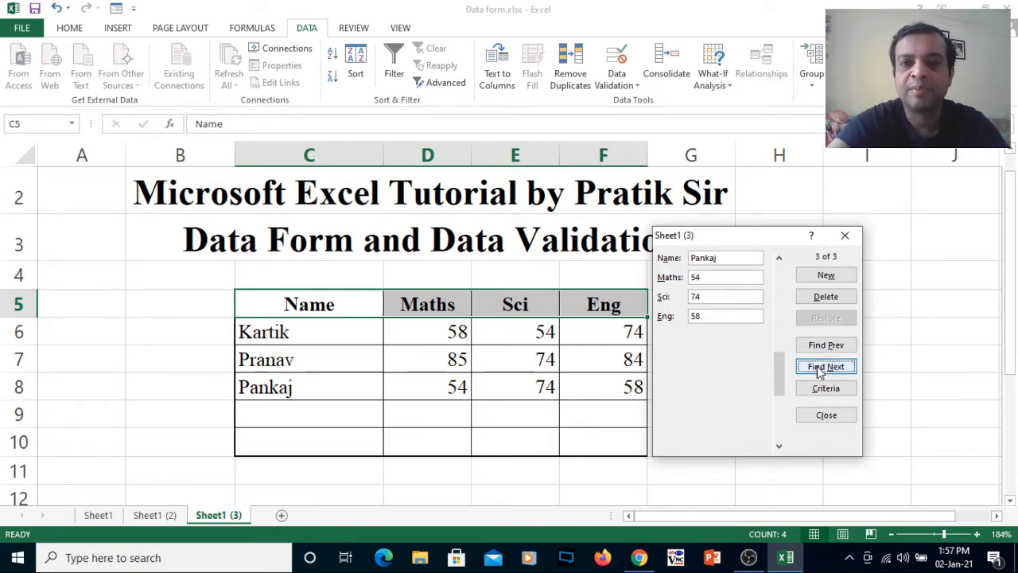
pyautogui.click(819, 369)
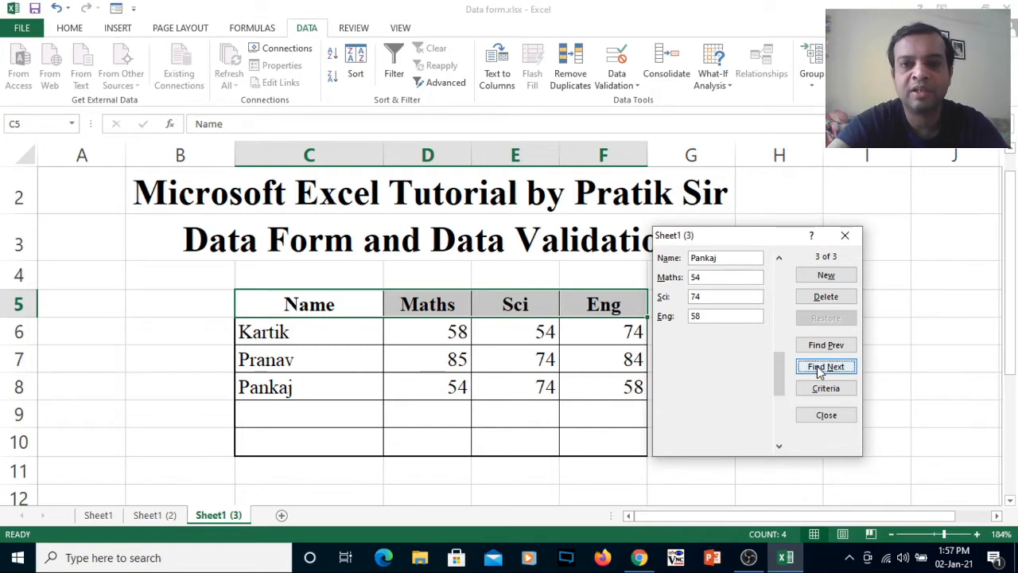
pyautogui.click(822, 346)
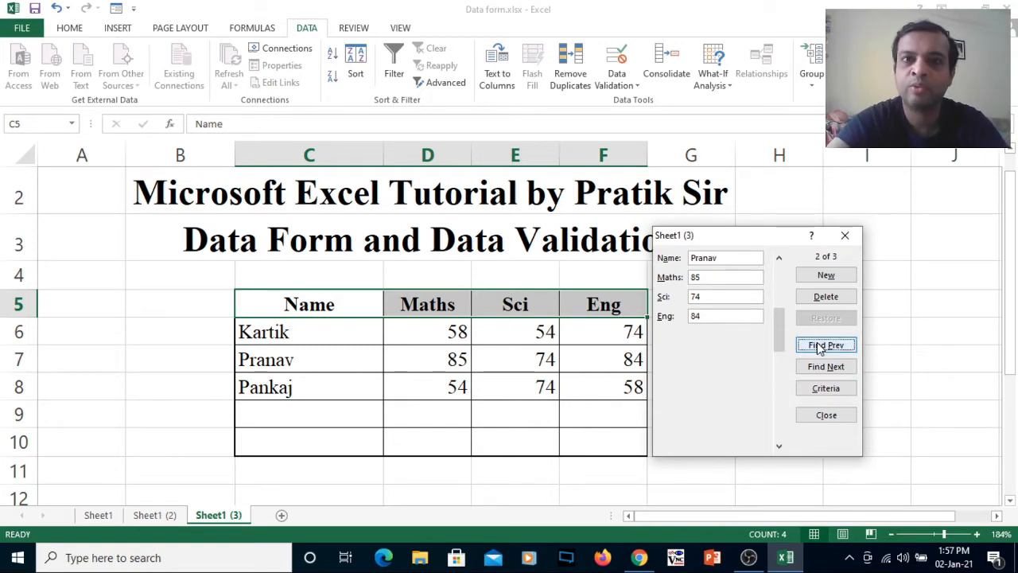
# Step: Go back to the previous record matching the form's criteria and close the data form
pyautogui.click(820, 348)
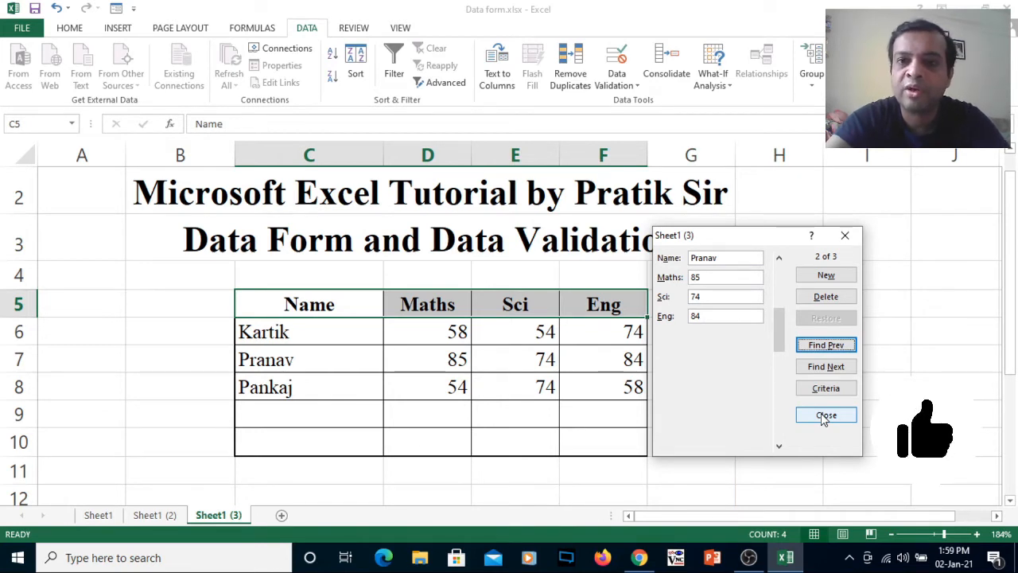
pyautogui.click(826, 415)
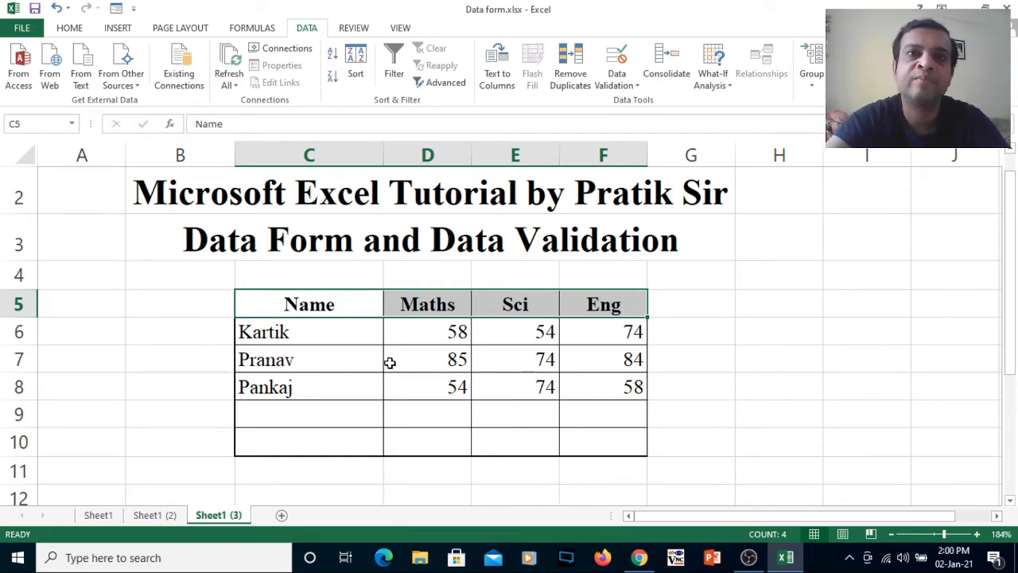
# Step: Examine the value types that data validation can allow for cells C6:F10, leaving the rule unset
pyautogui.click(319, 342)
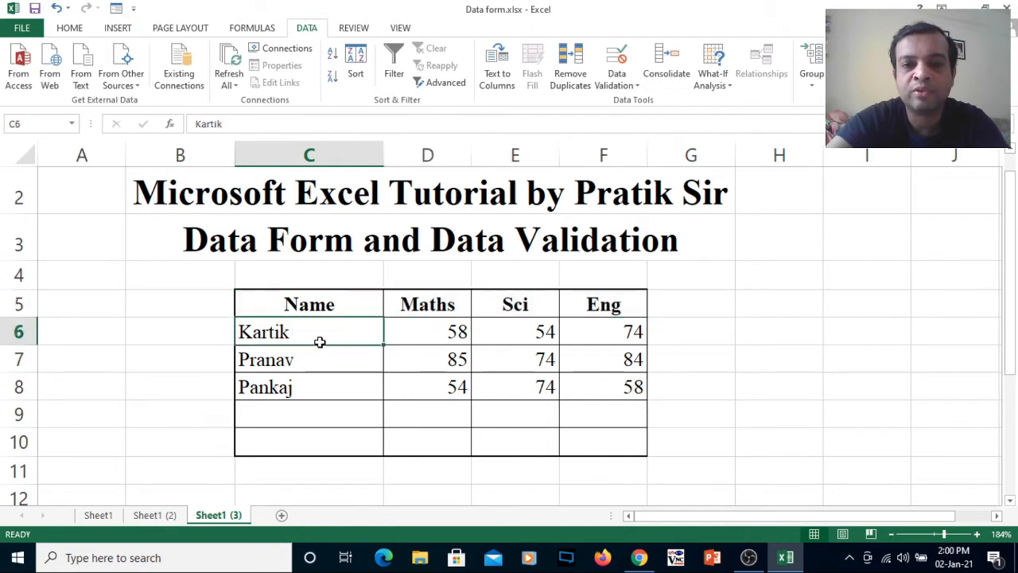
pyautogui.moveTo(319, 342); pyautogui.dragTo(603, 437)
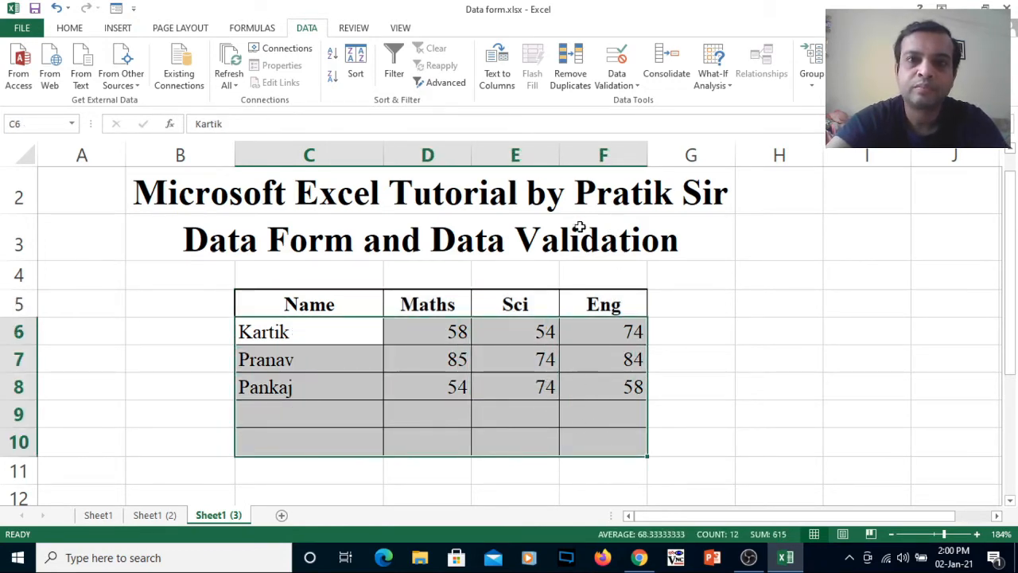
pyautogui.click(325, 411)
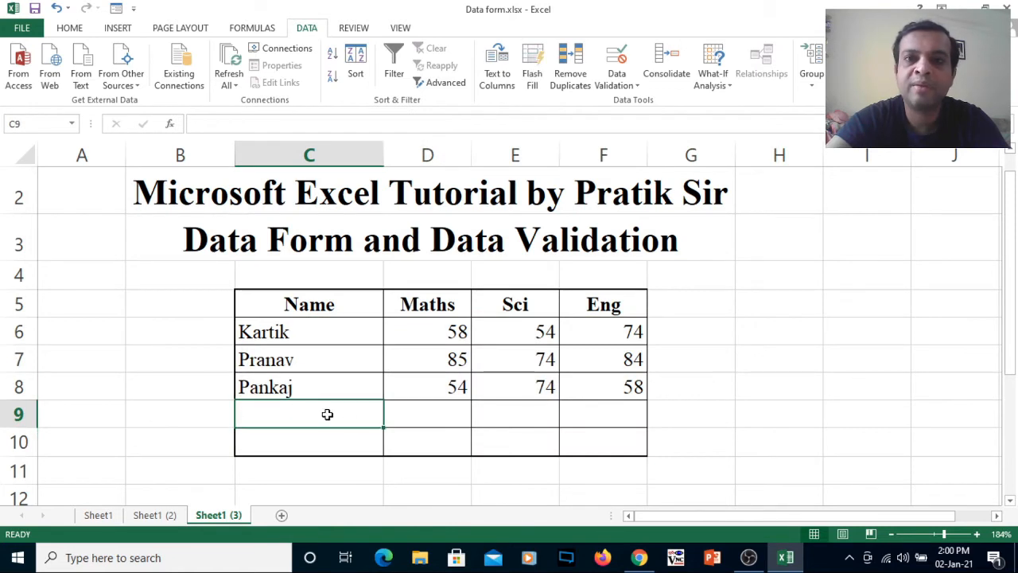
pyautogui.moveTo(315, 326); pyautogui.dragTo(607, 436)
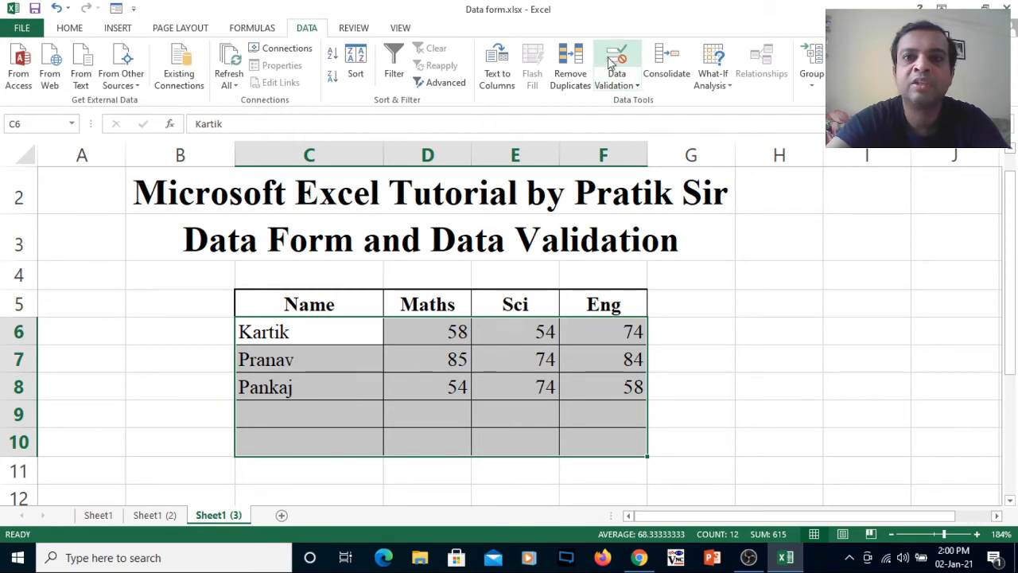
pyautogui.click(638, 86)
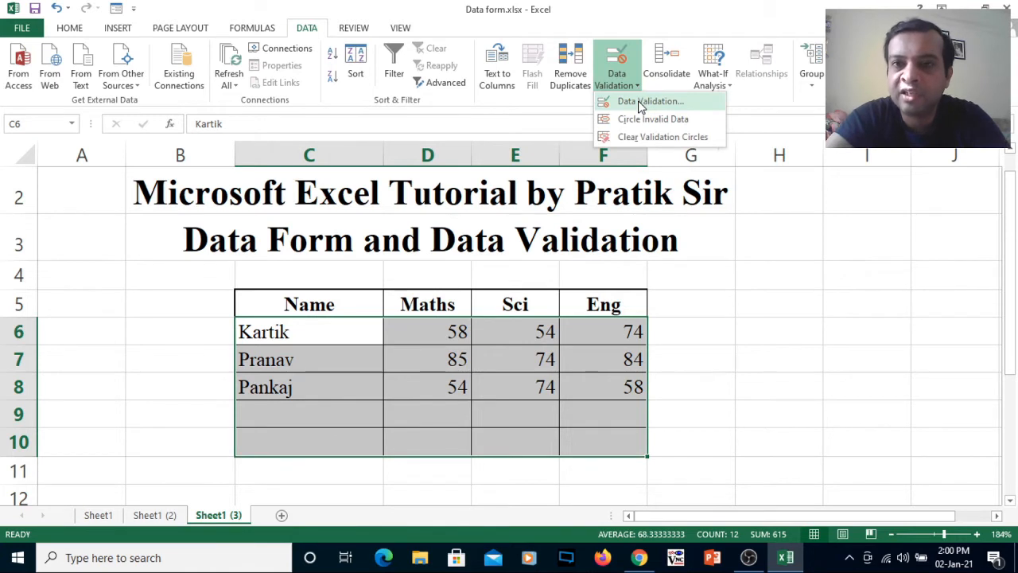
pyautogui.click(641, 106)
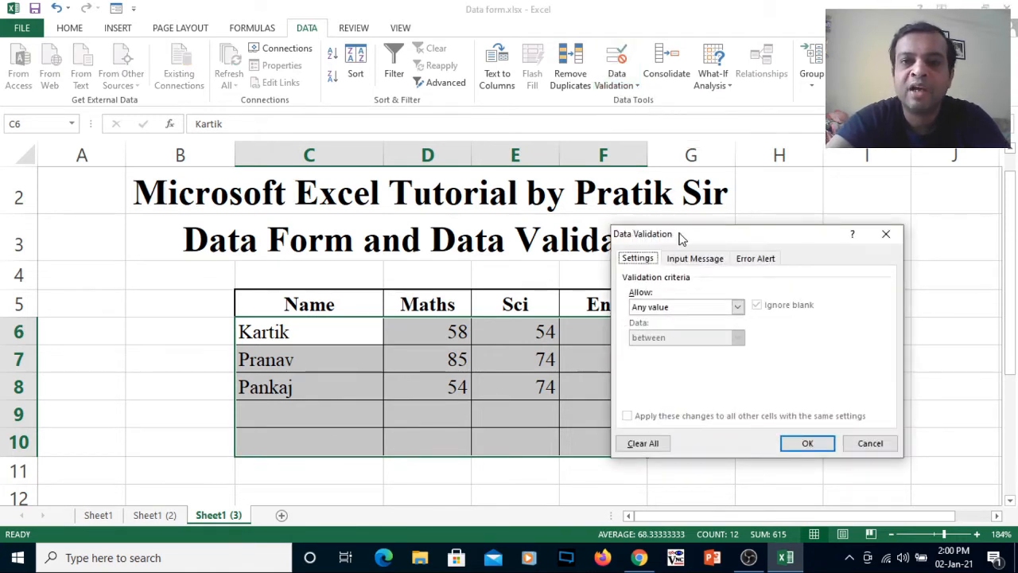
pyautogui.moveTo(680, 234); pyautogui.dragTo(702, 232)
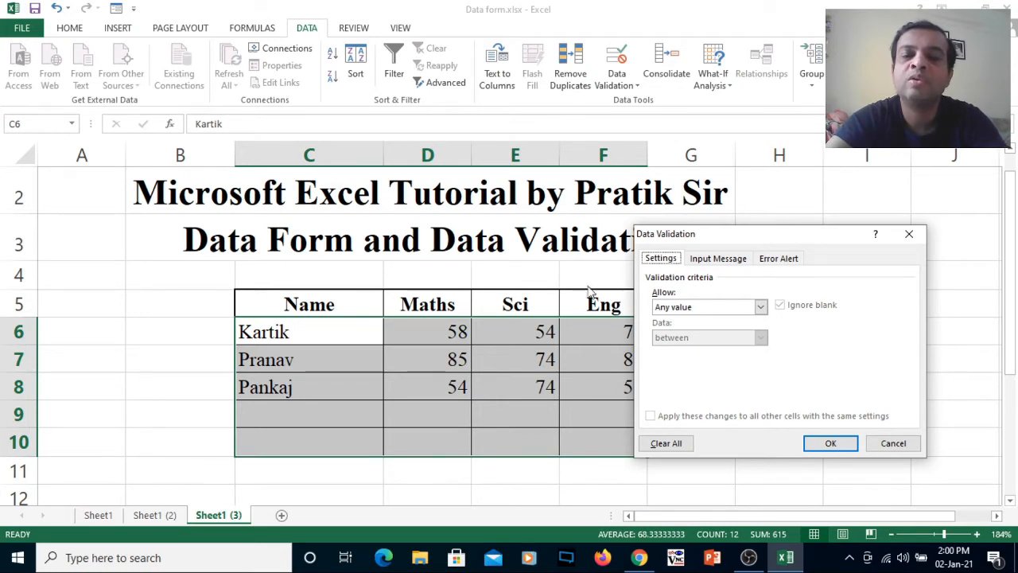
pyautogui.click(760, 308)
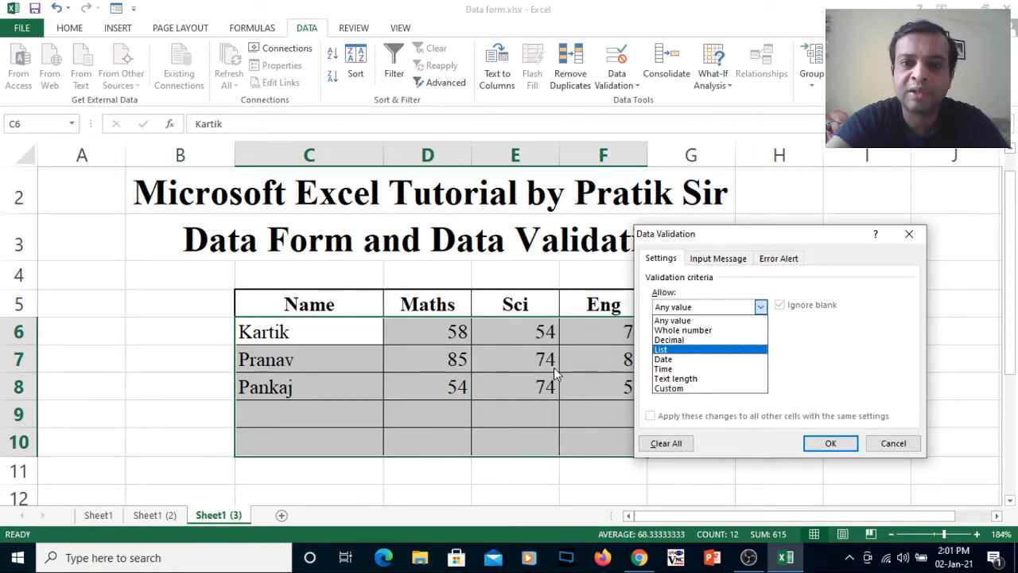
pyautogui.click(894, 443)
# Step: Apply list validation to cell C9 with an in-cell dropdown and the names in C6:C8 as source
pyautogui.click(362, 411)
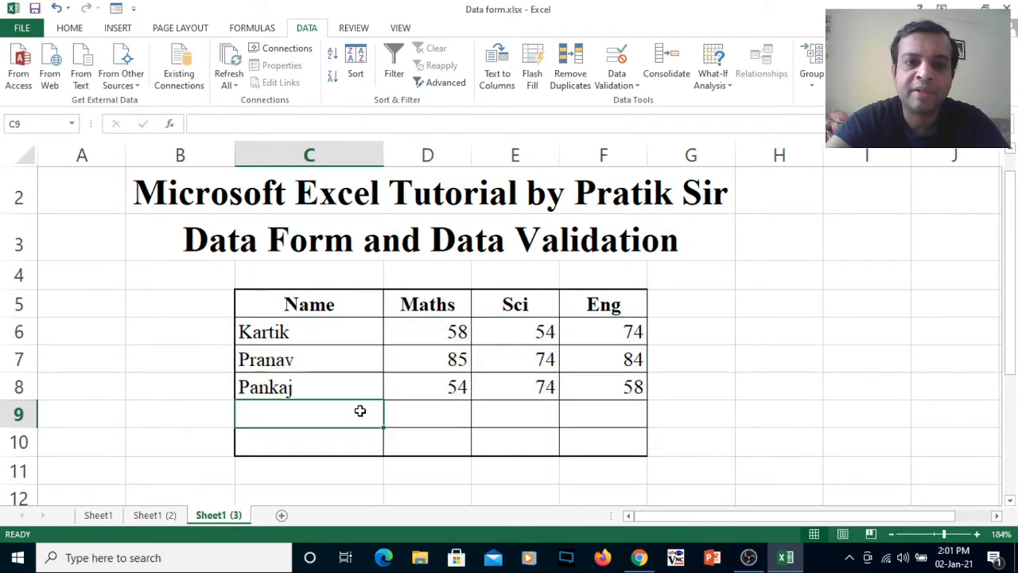
pyautogui.click(636, 86)
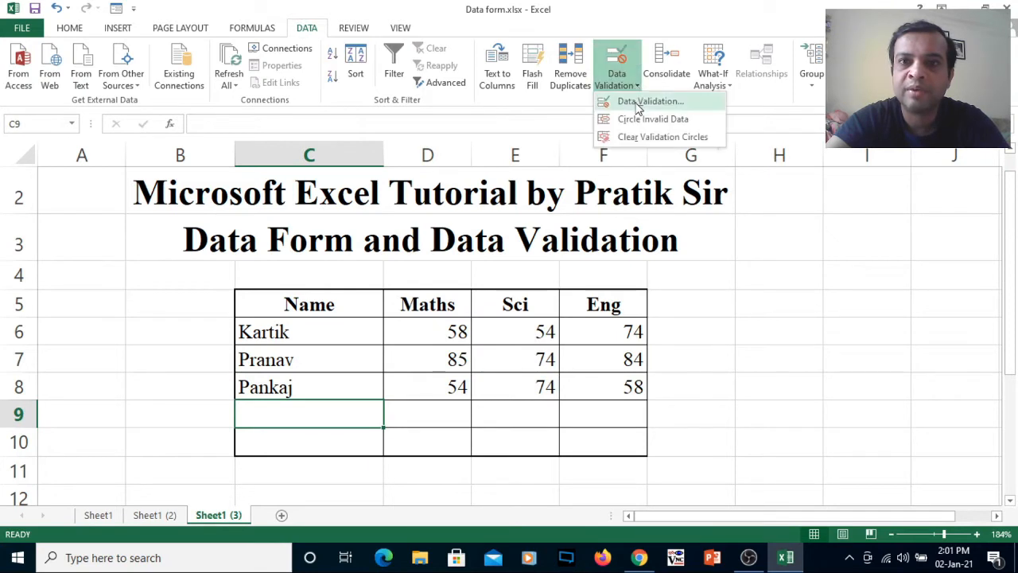
pyautogui.click(648, 101)
pyautogui.click(761, 309)
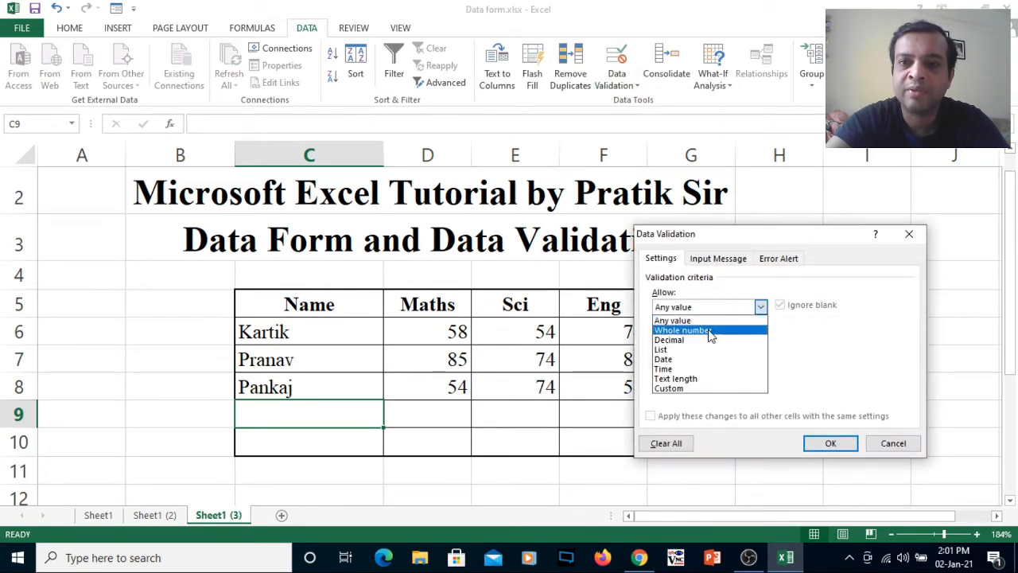
pyautogui.click(698, 348)
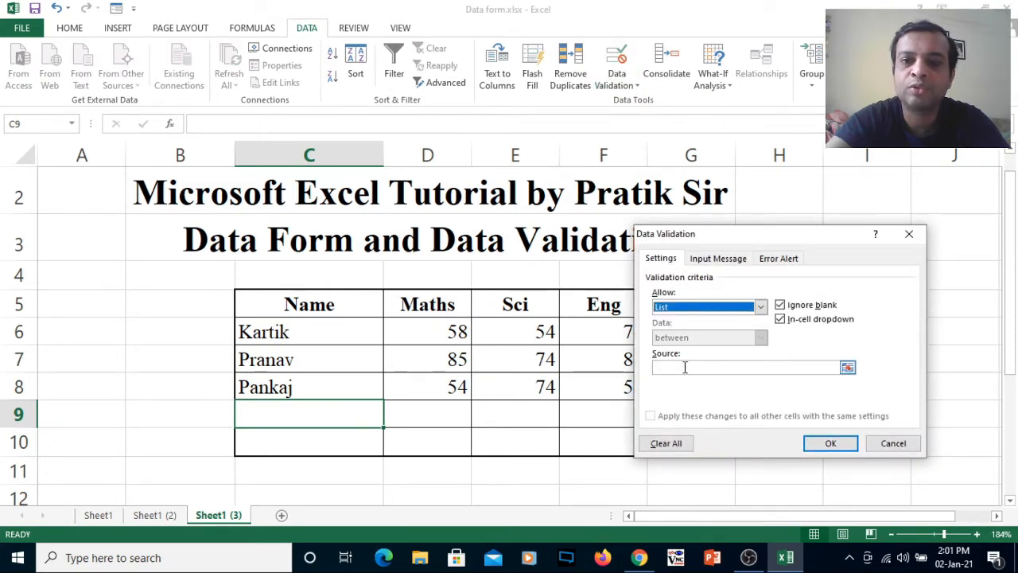
pyautogui.click(685, 367)
pyautogui.moveTo(315, 327); pyautogui.dragTo(325, 390)
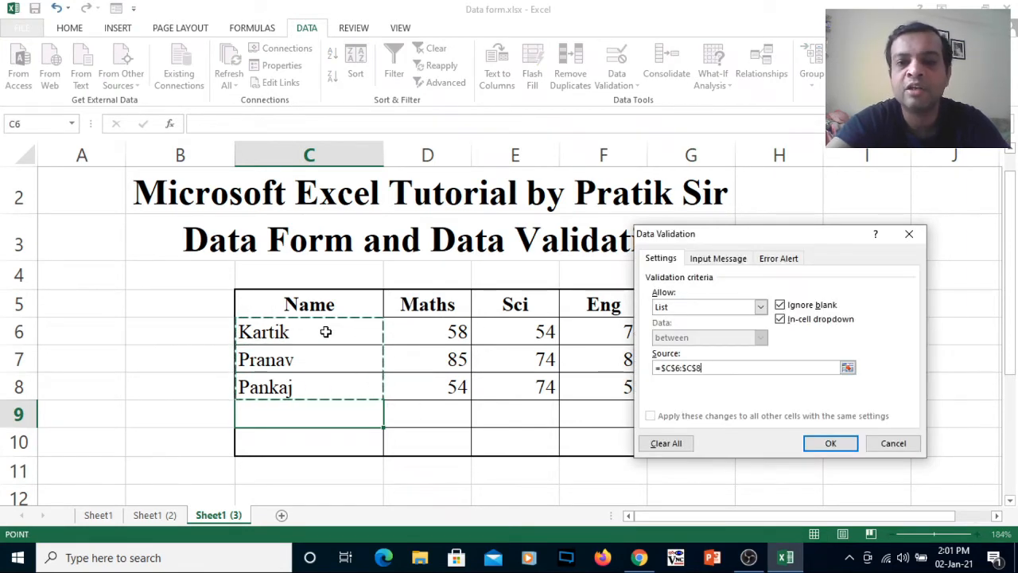
pyautogui.click(830, 446)
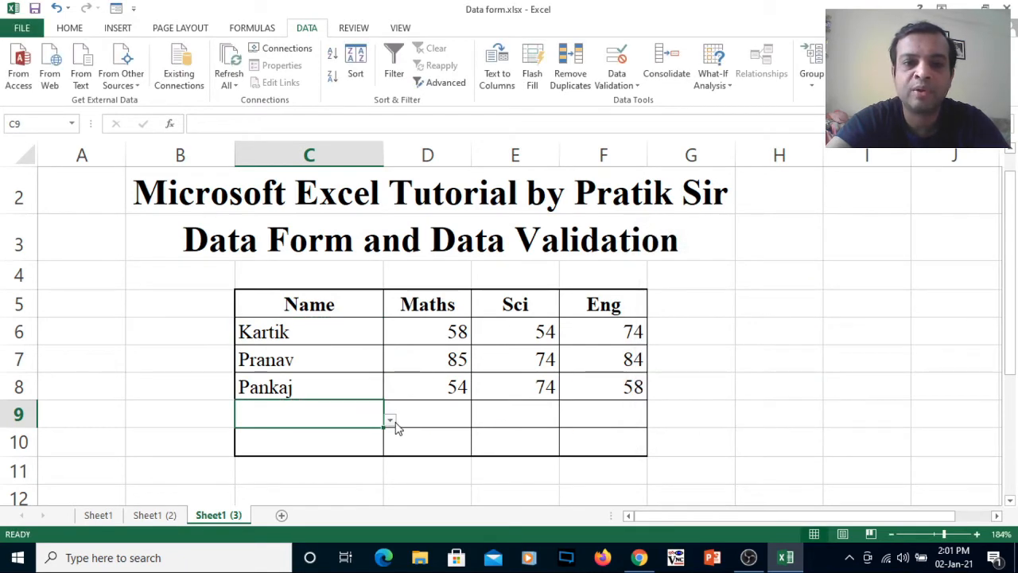
# Step: Fill cell C9 with the second name from its dropdown, and replace it with the first name in the list
pyautogui.click(390, 422)
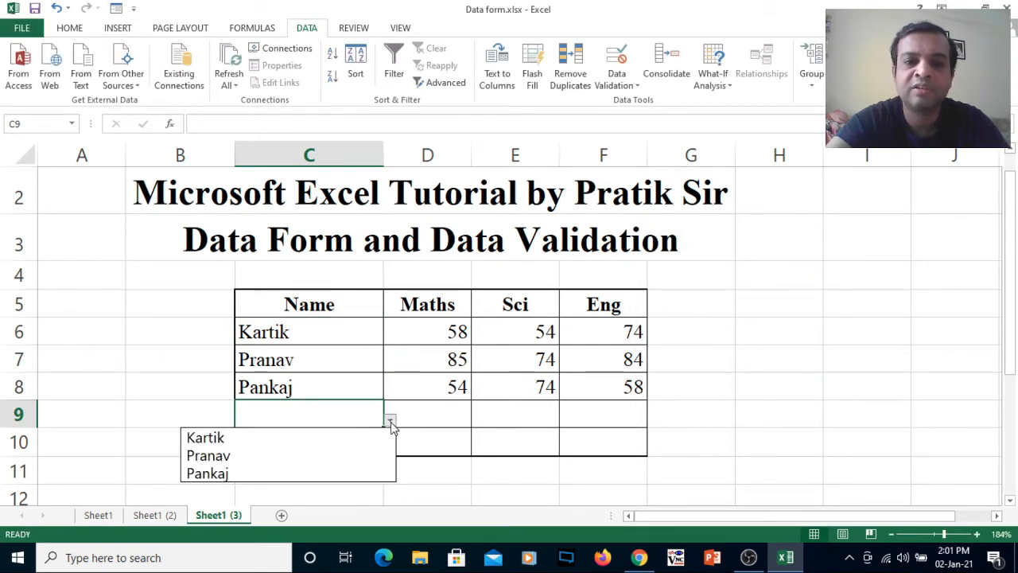
pyautogui.click(304, 457)
pyautogui.click(349, 442)
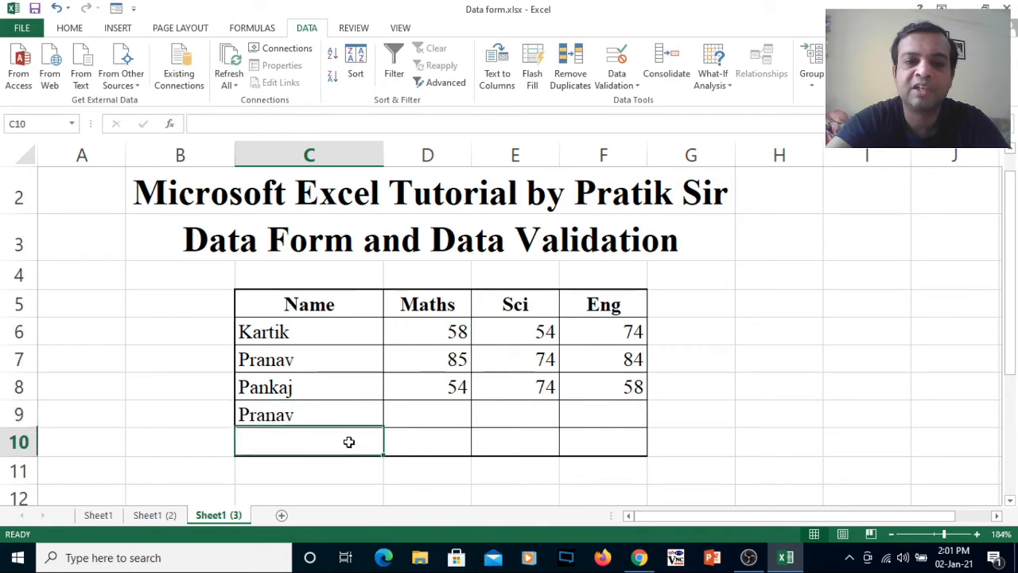
pyautogui.click(364, 420)
pyautogui.click(390, 420)
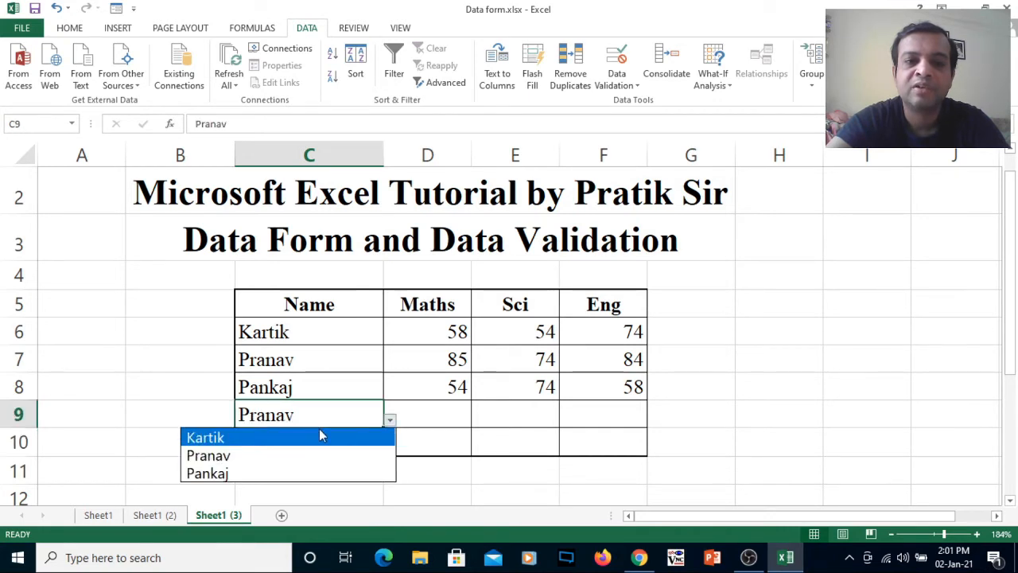
pyautogui.click(319, 437)
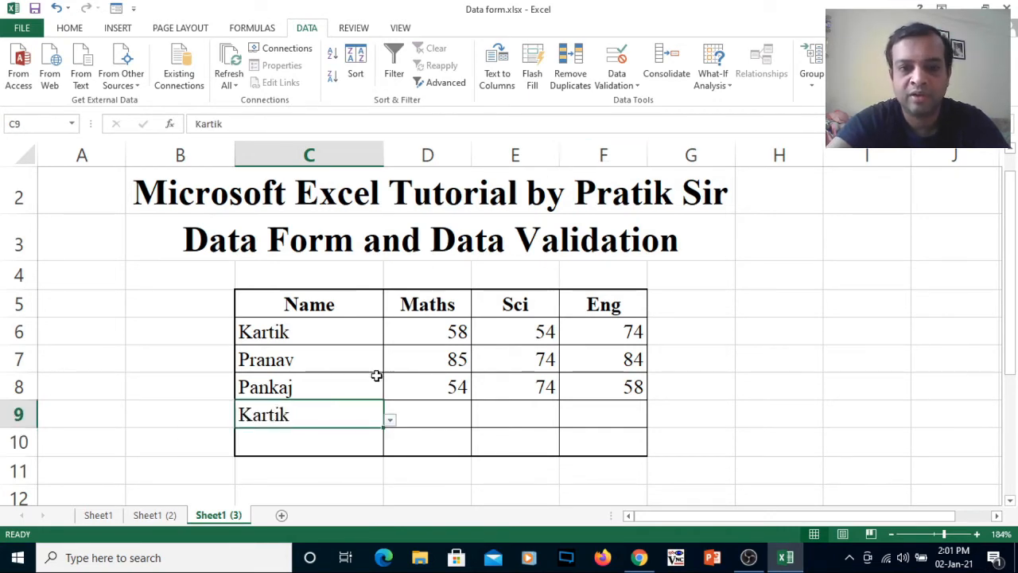
# Step: Clear all validation settings from cell C9 and delete the name in it
pyautogui.click(639, 85)
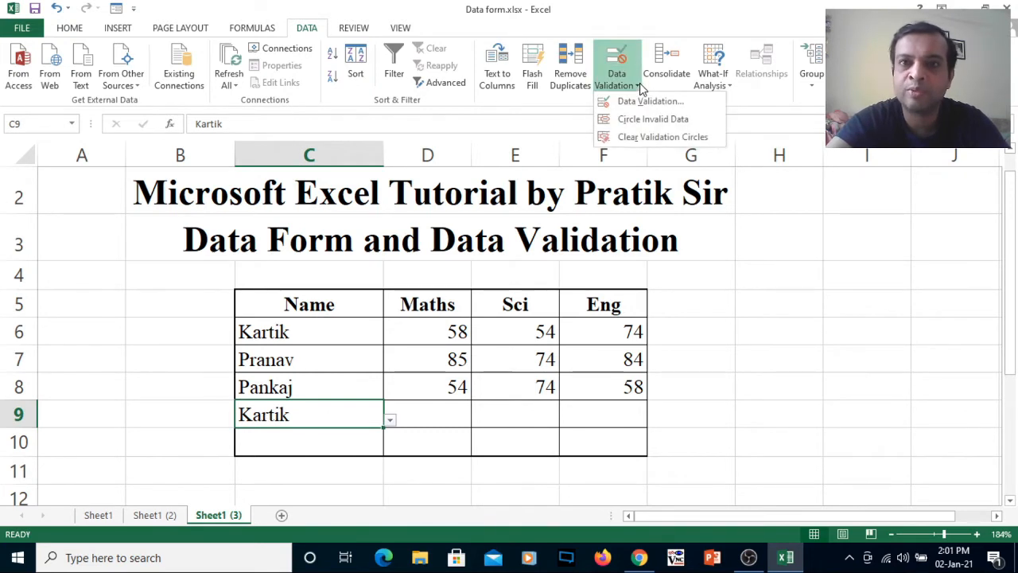
pyautogui.click(647, 103)
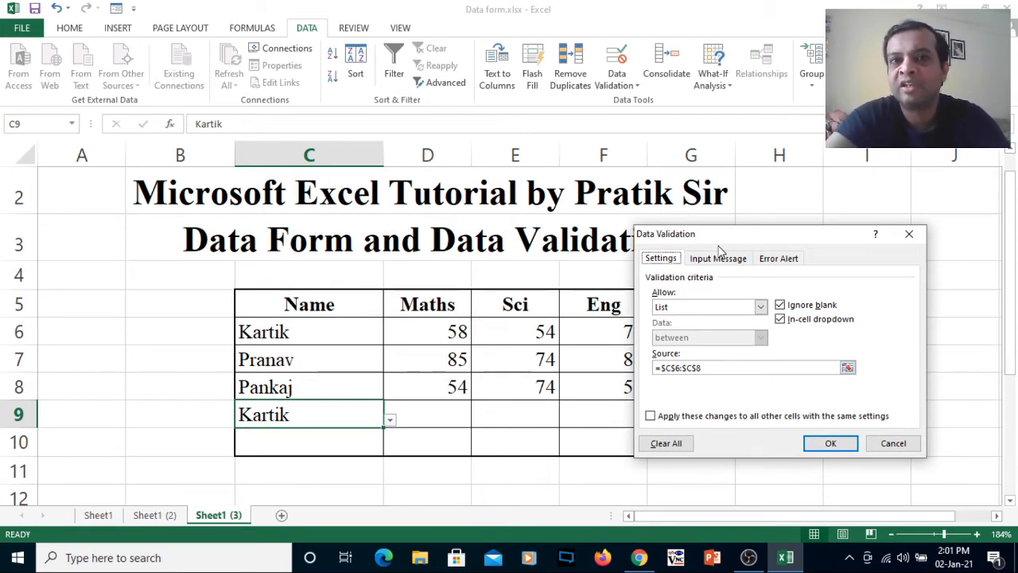
pyautogui.click(664, 443)
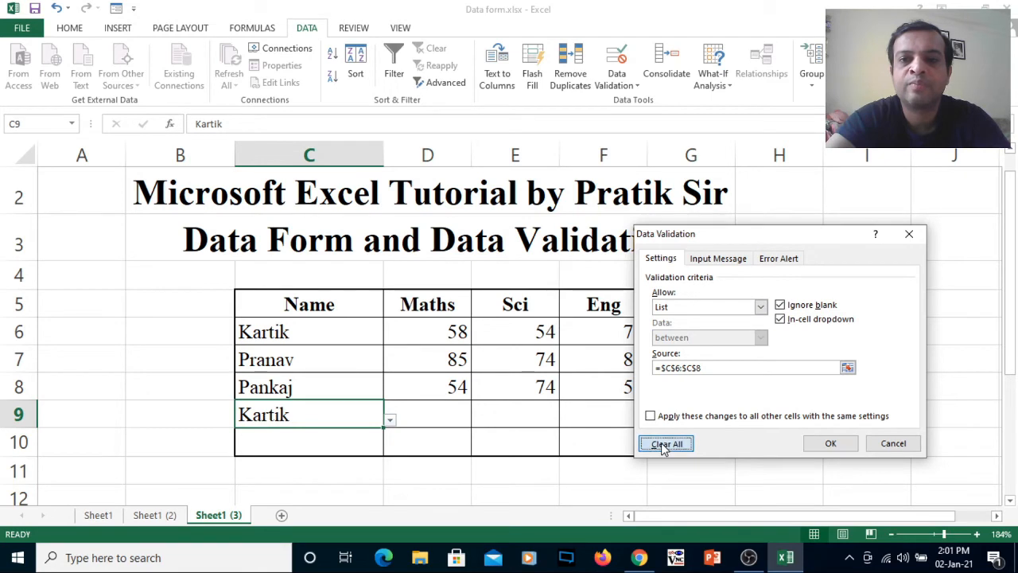
pyautogui.click(830, 443)
pyautogui.press('Delete')
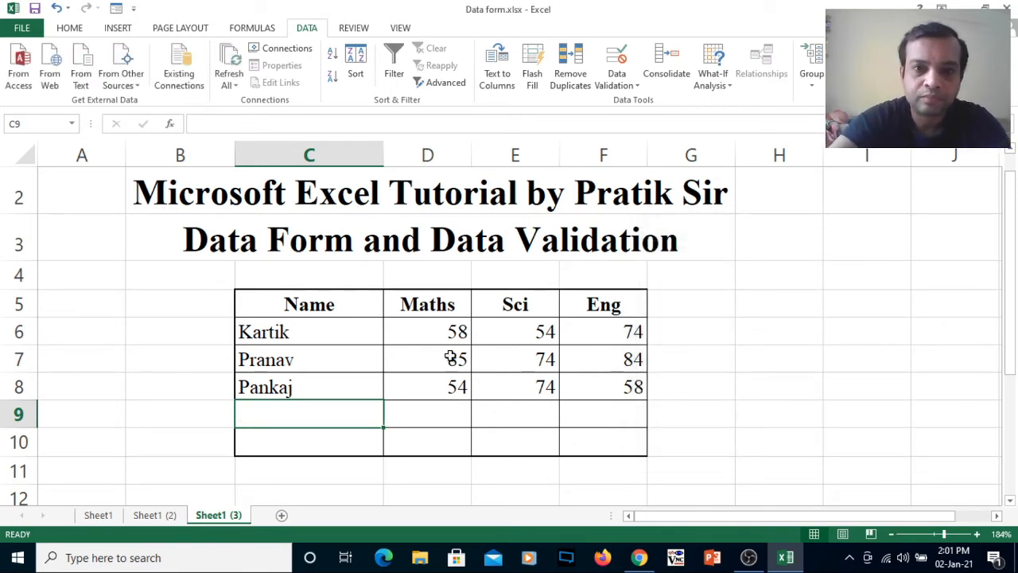
# Step: Restrict the mark cells D6:F10 with data validation to whole numbers between 0 and 100
pyautogui.click(458, 415)
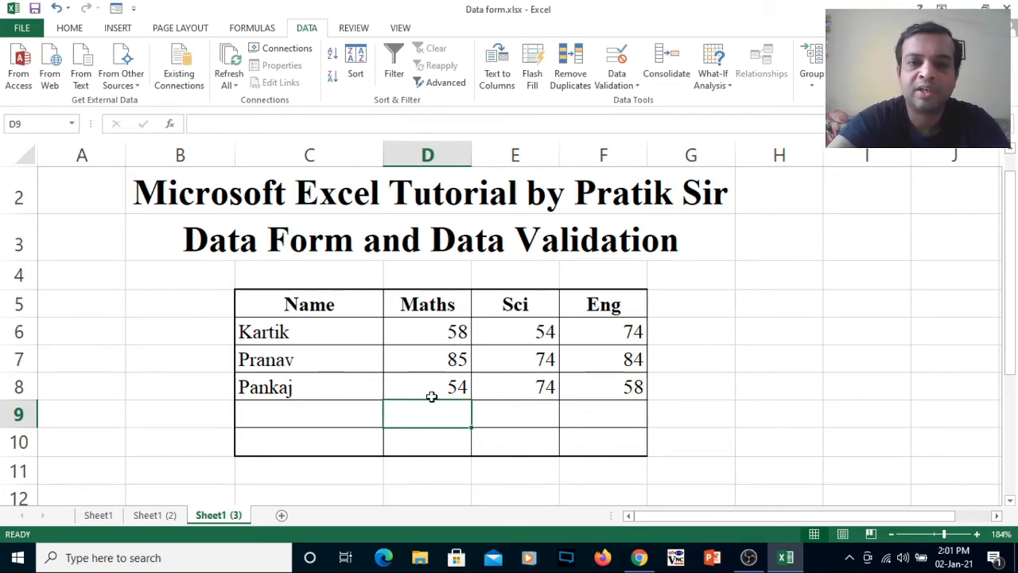
pyautogui.moveTo(446, 413); pyautogui.dragTo(591, 434)
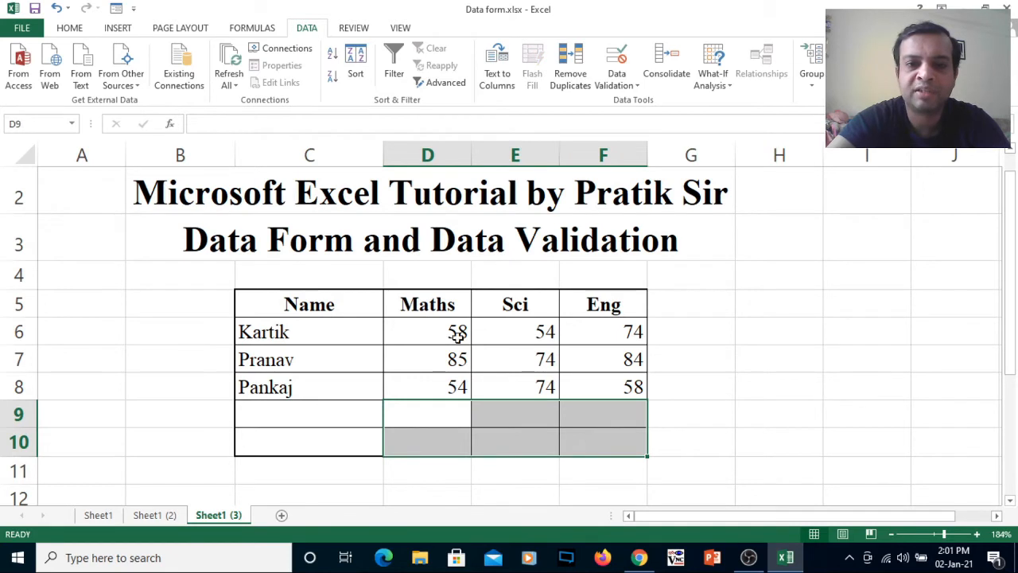
pyautogui.moveTo(448, 326); pyautogui.dragTo(588, 437)
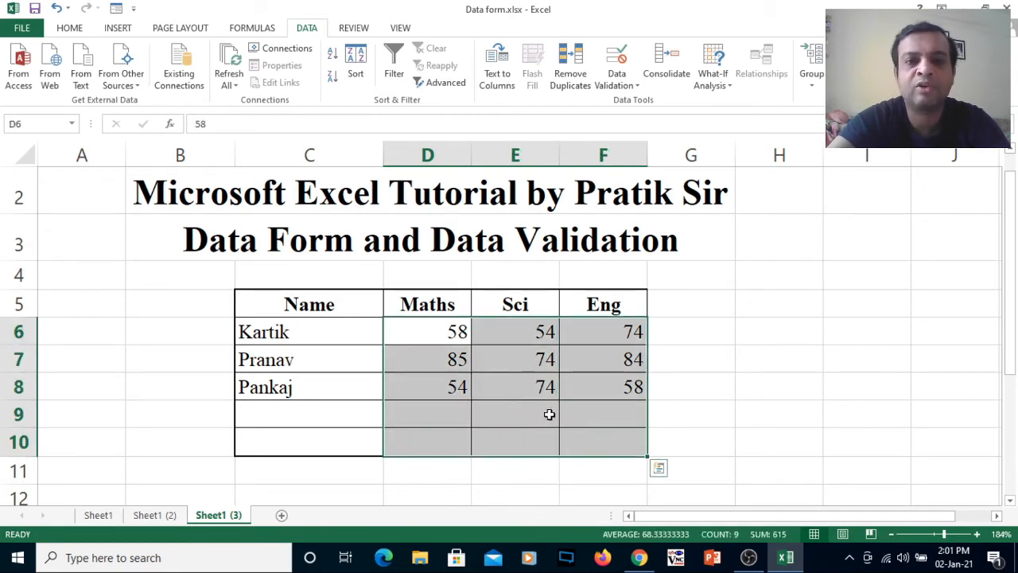
pyautogui.click(636, 86)
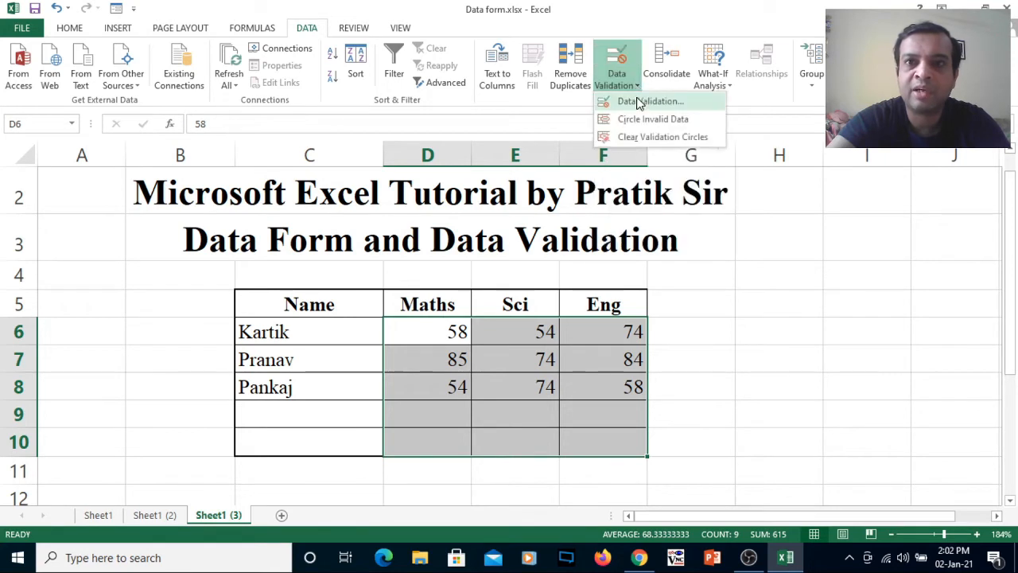
pyautogui.click(640, 102)
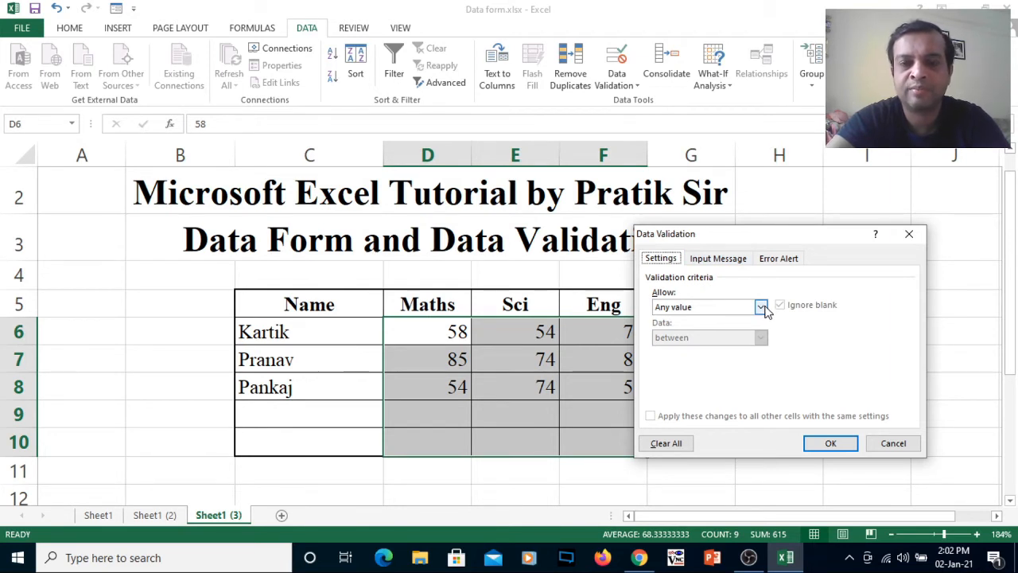
pyautogui.click(762, 308)
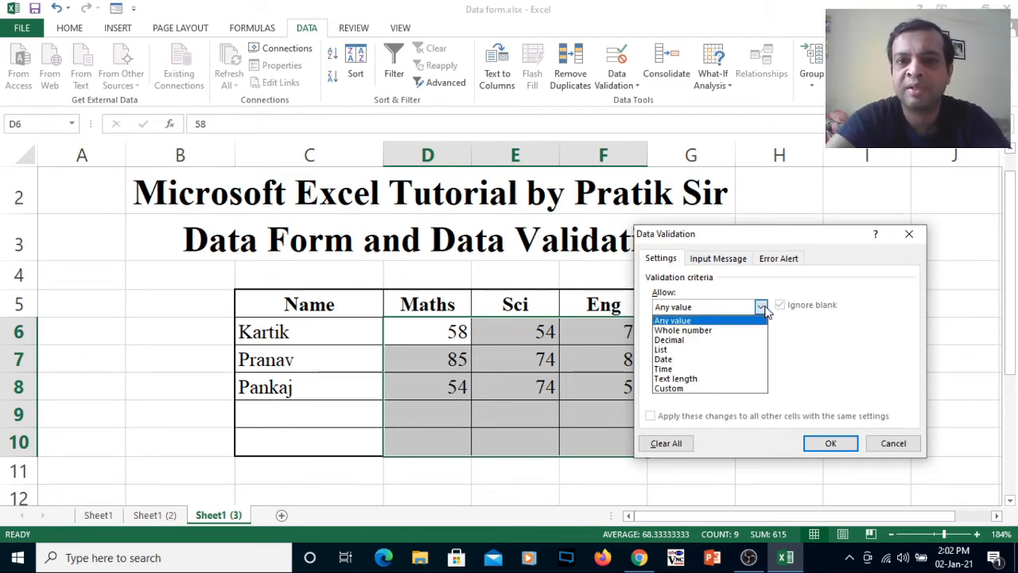
pyautogui.click(712, 330)
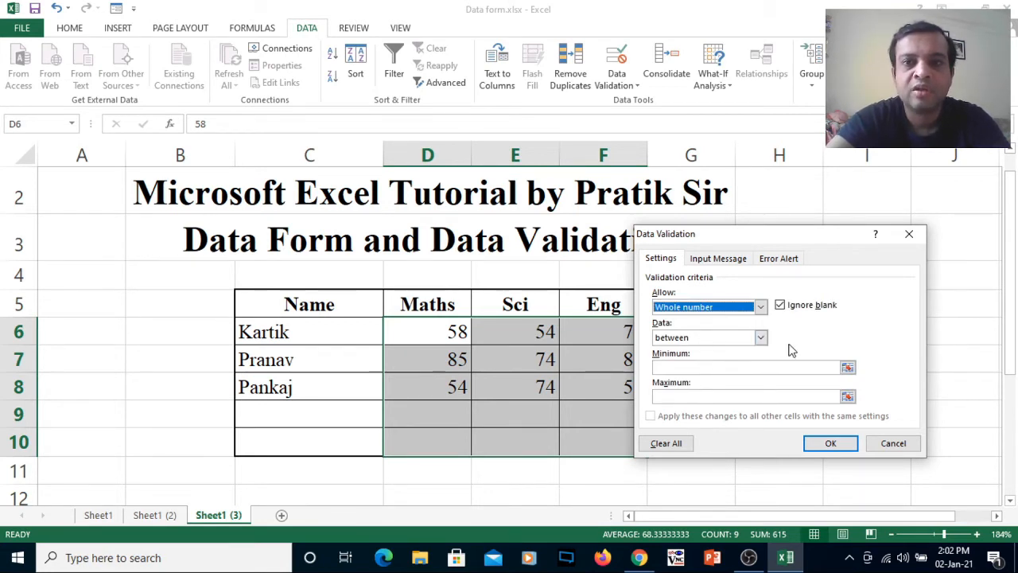
pyautogui.click(760, 338)
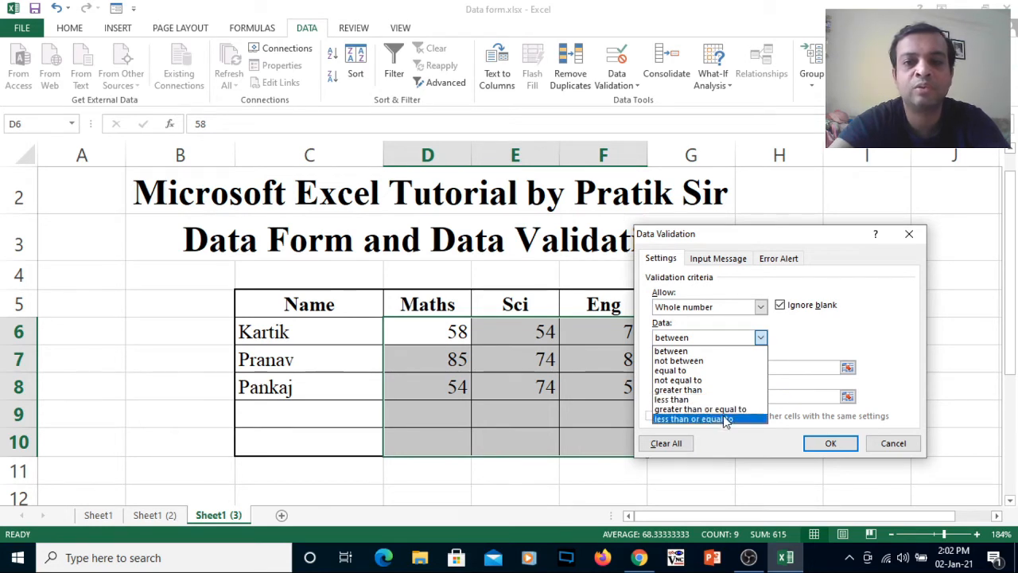
pyautogui.click(791, 335)
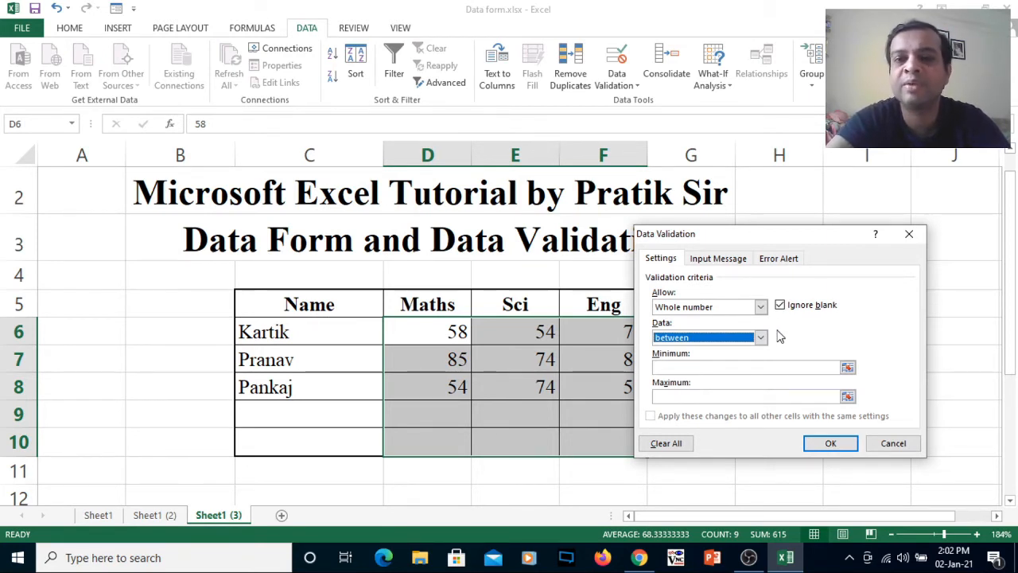
pyautogui.click(673, 370)
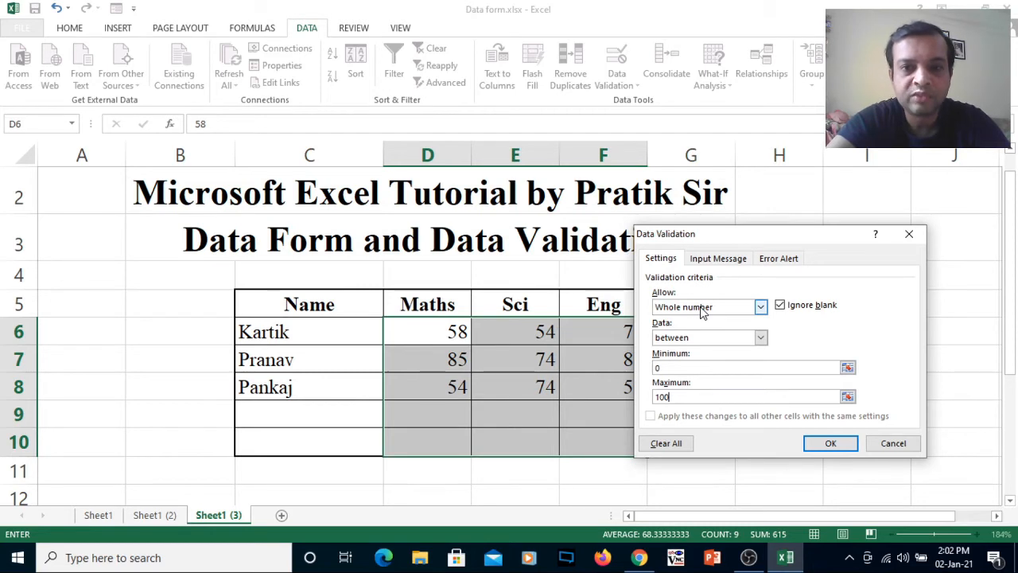
pyautogui.click(827, 445)
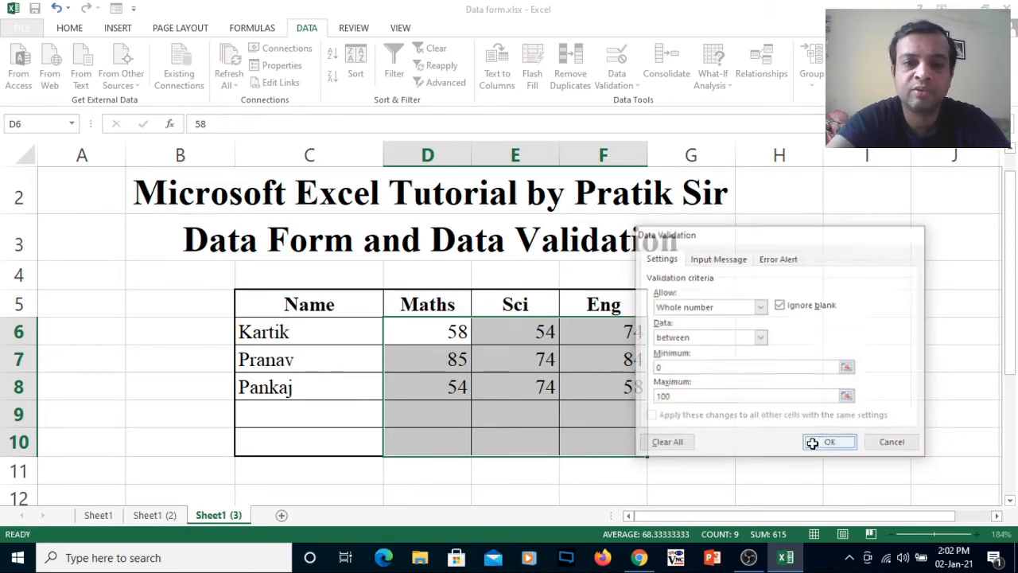
# Step: Test the validation in D9 with -5, and replace the entry with the valid mark 85
pyautogui.click(435, 414)
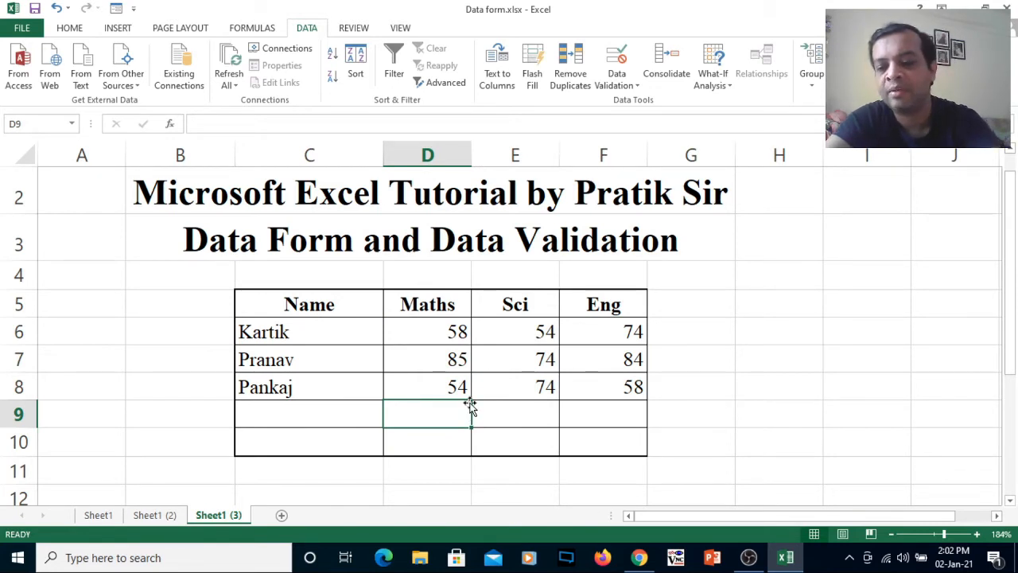
pyautogui.write('-5')
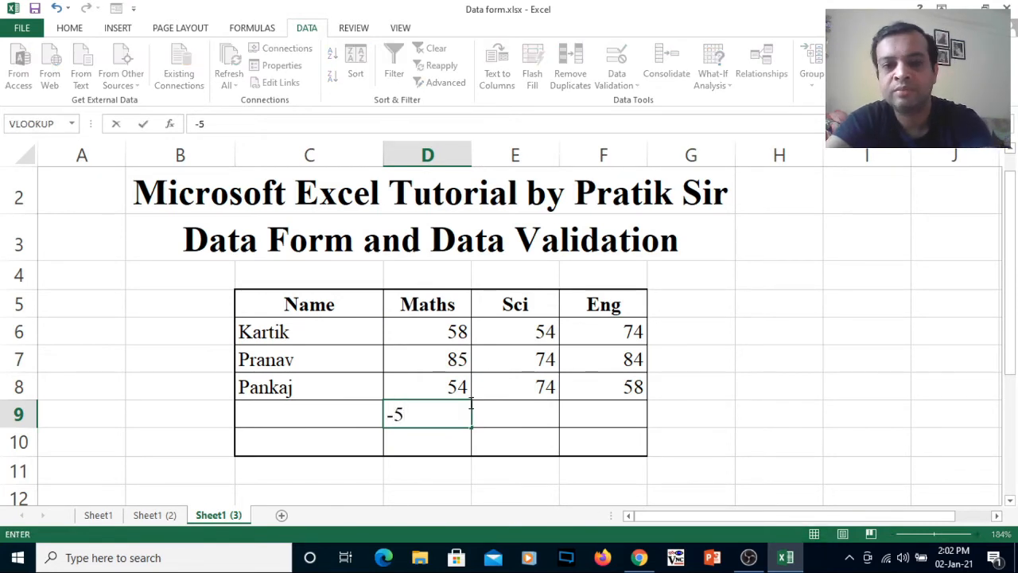
pyautogui.press('Return')
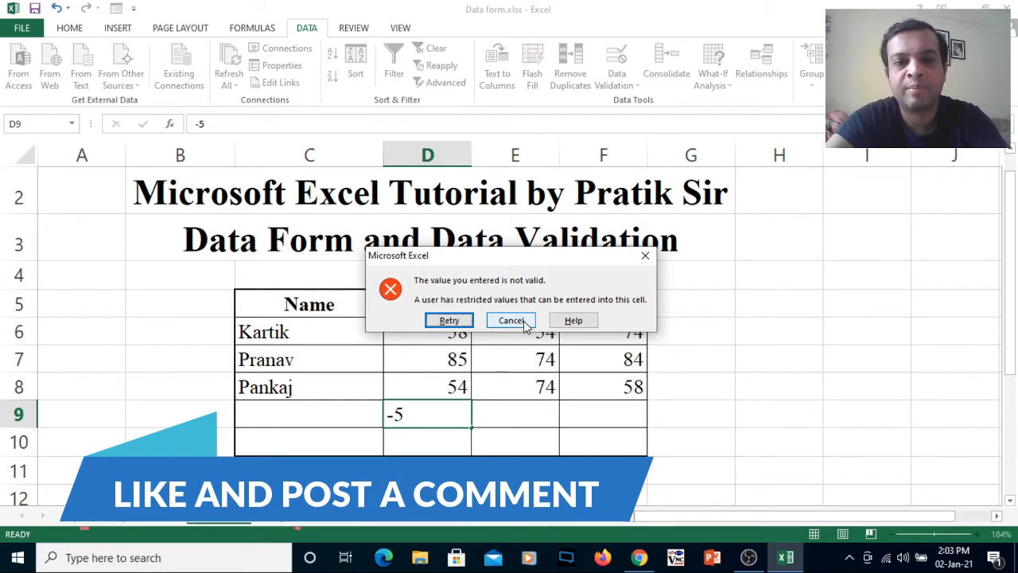
pyautogui.click(443, 319)
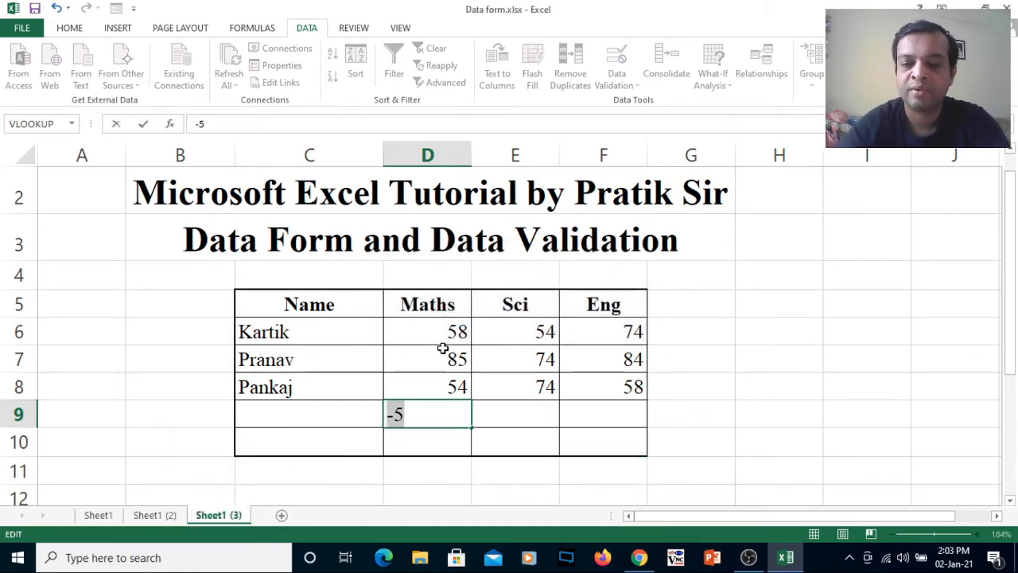
pyautogui.write('85')
pyautogui.press('Tab')
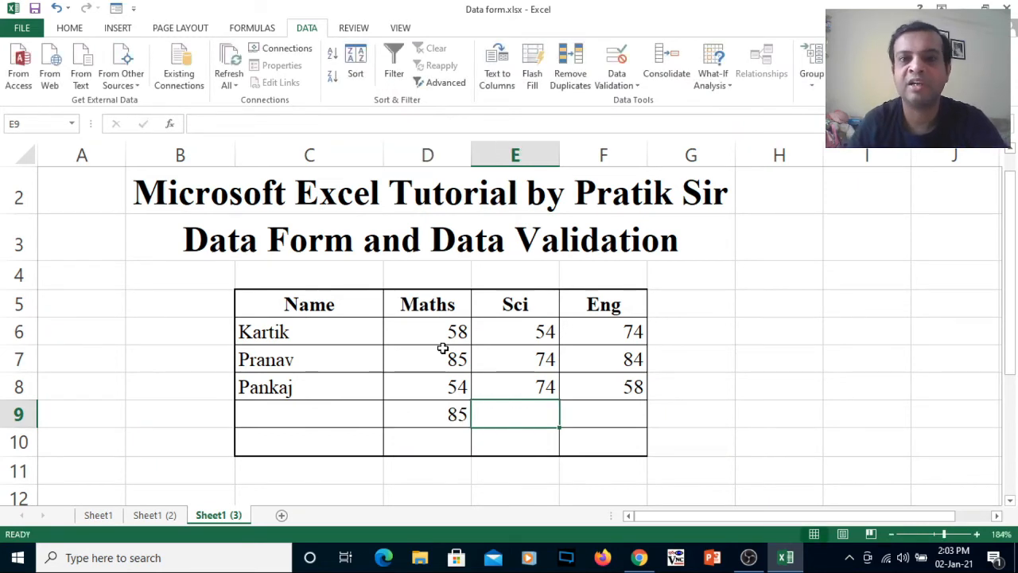
# Step: Test the validation in E9 with 102 and 12.5, and replace the entry with the valid mark 58
pyautogui.write('102')
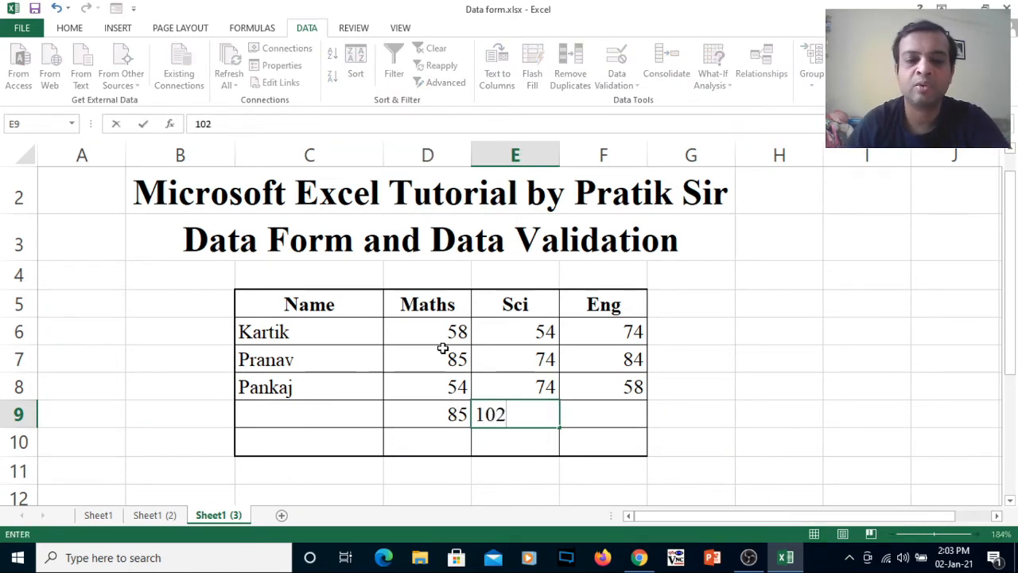
pyautogui.press('Tab')
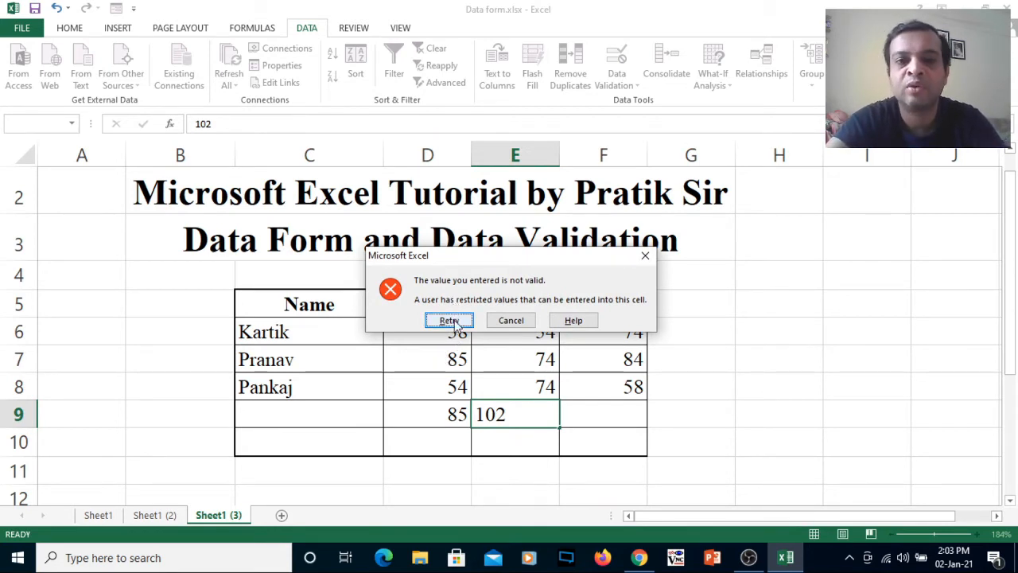
pyautogui.click(449, 321)
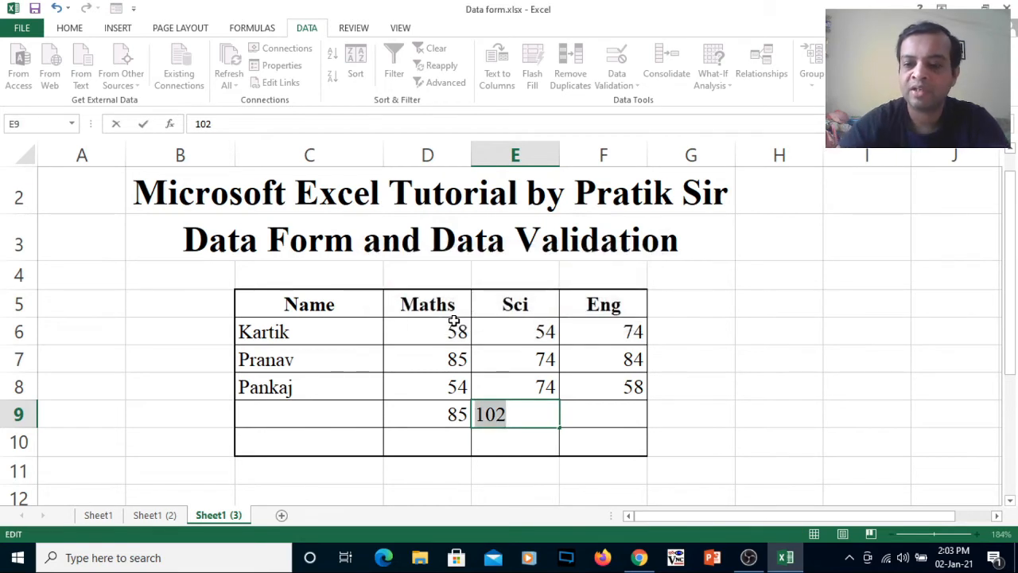
pyautogui.write('12.5')
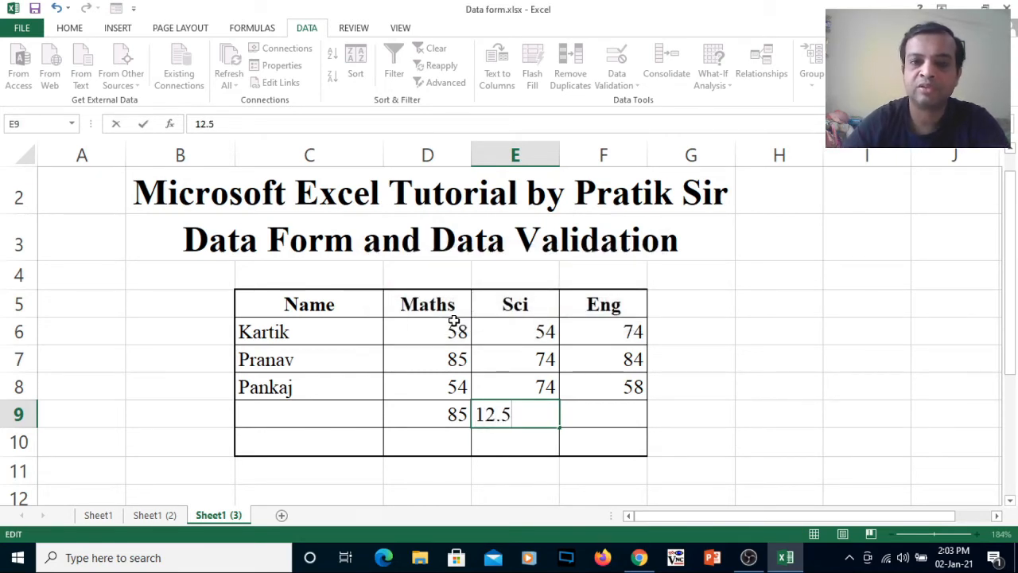
pyautogui.press('Return')
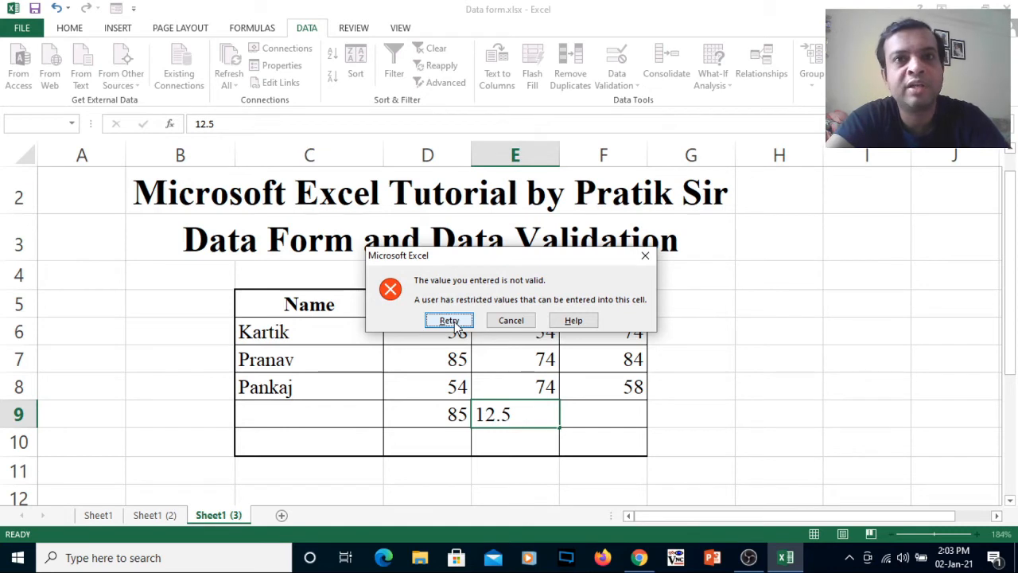
pyautogui.click(455, 322)
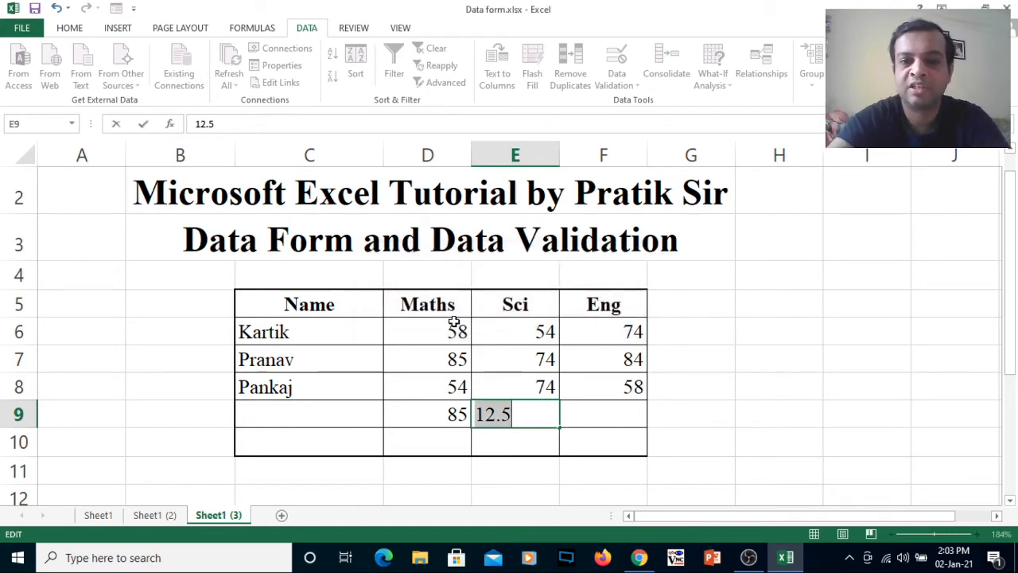
pyautogui.write('58')
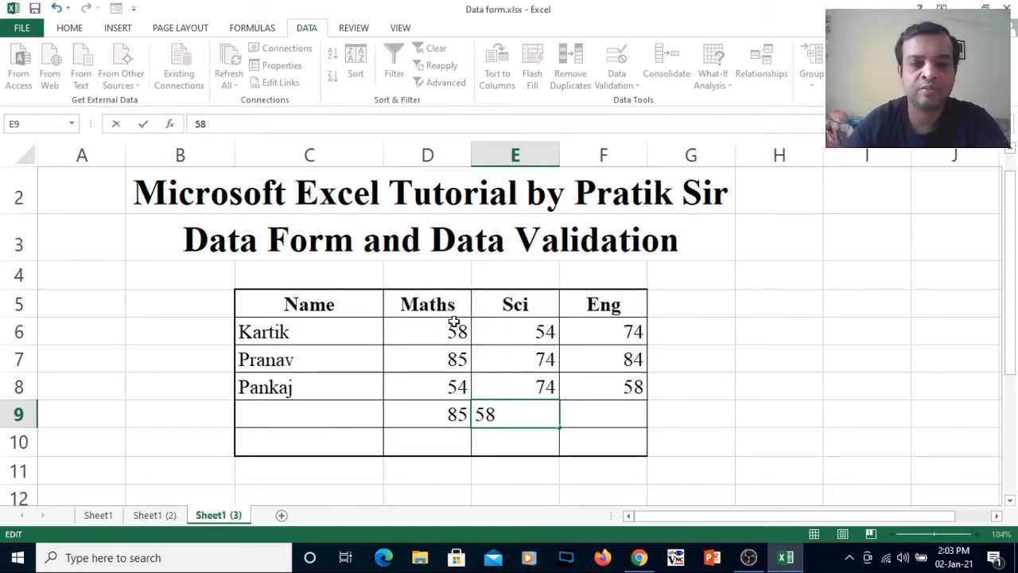
pyautogui.press('Tab')
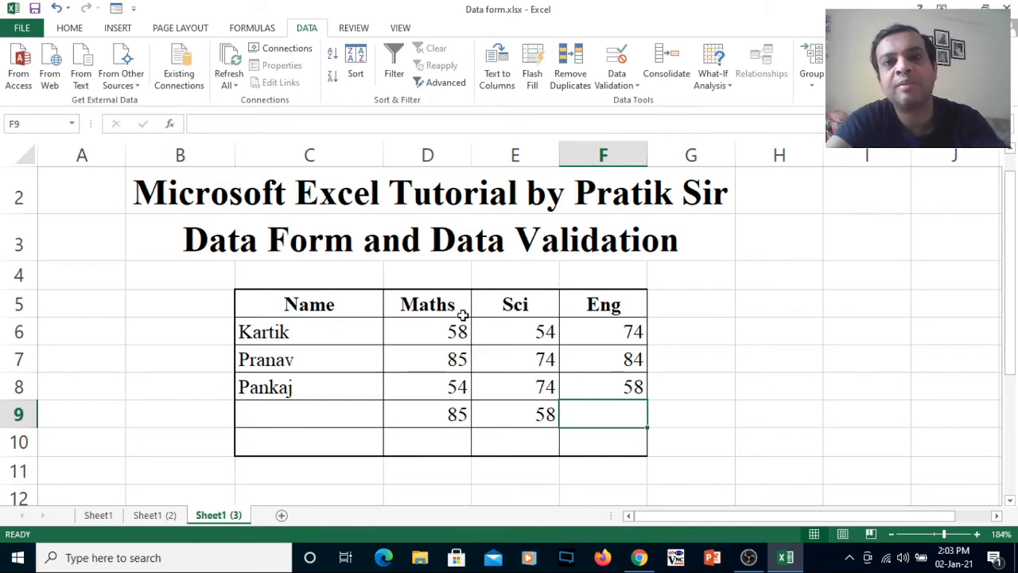
# Step: Set the science mark in E7 to 85, and overwrite it with 92
pyautogui.click(515, 351)
pyautogui.write('85')
pyautogui.press('Return')
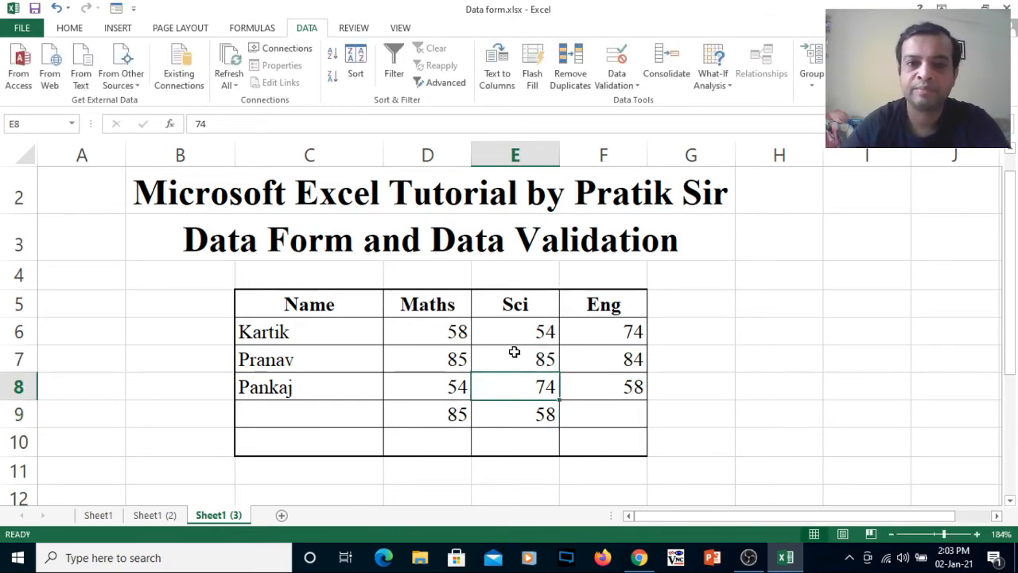
pyautogui.click(515, 351)
pyautogui.write('92')
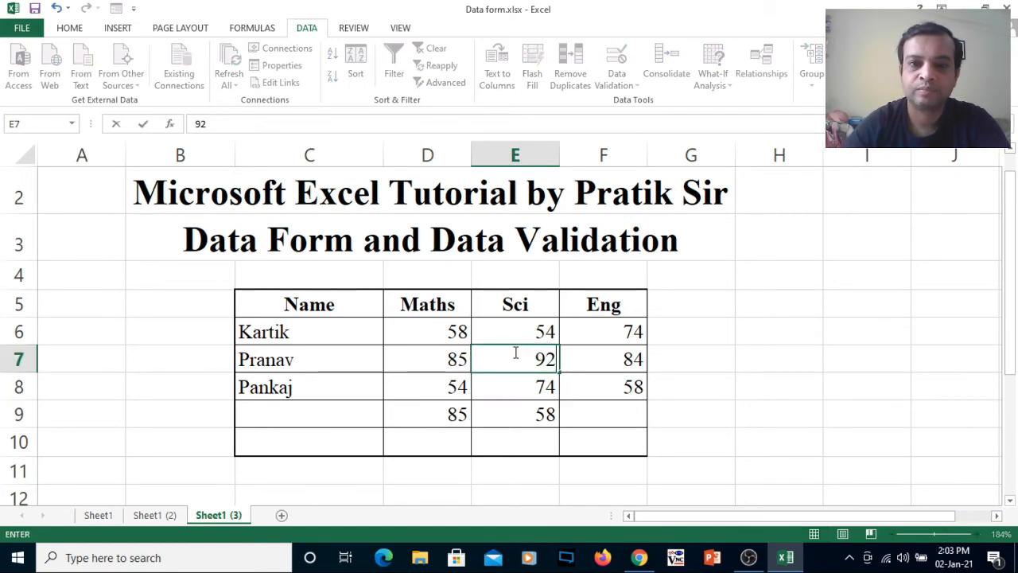
pyautogui.press('Return')
# Step: Change the data validation of the mark cells D6:F10 to whole numbers greater than 60
pyautogui.moveTo(468, 334); pyautogui.dragTo(614, 444)
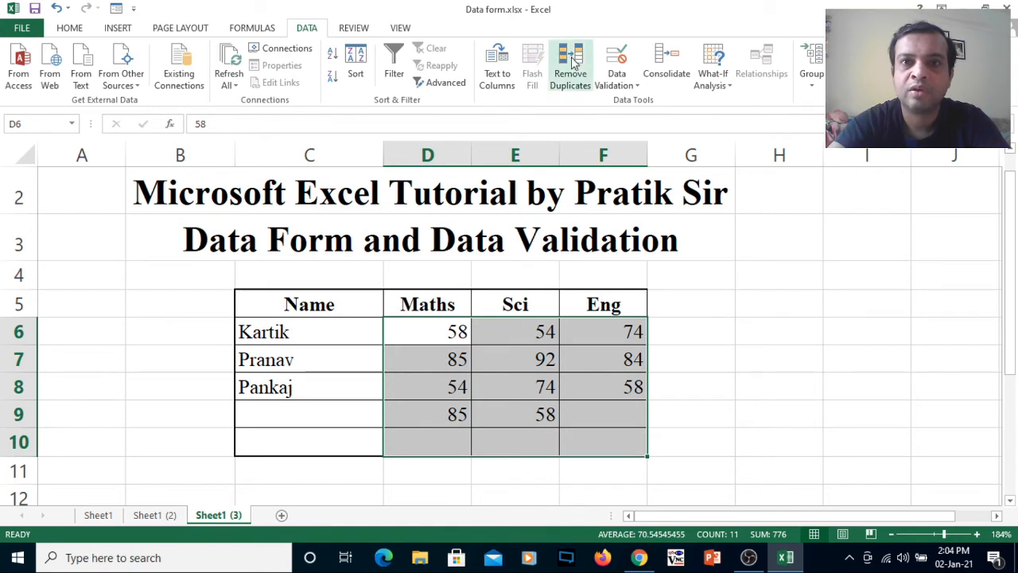
pyautogui.click(641, 89)
pyautogui.click(641, 102)
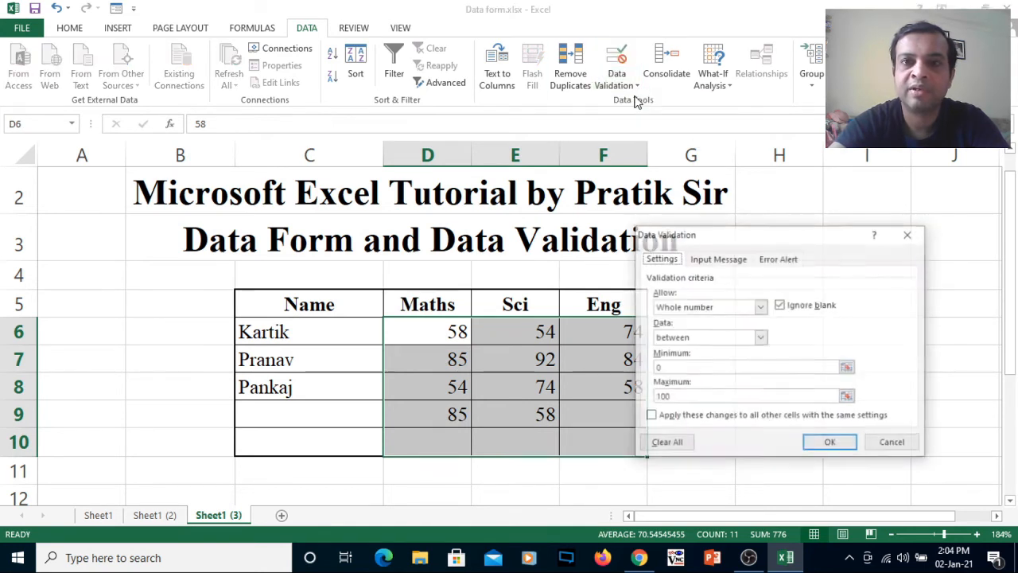
pyautogui.click(761, 337)
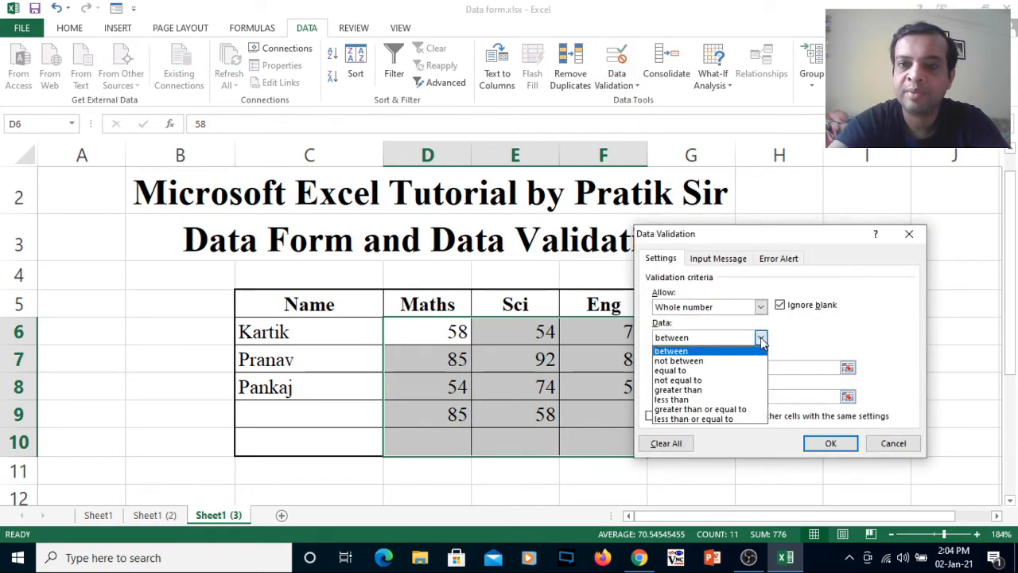
pyautogui.click(728, 391)
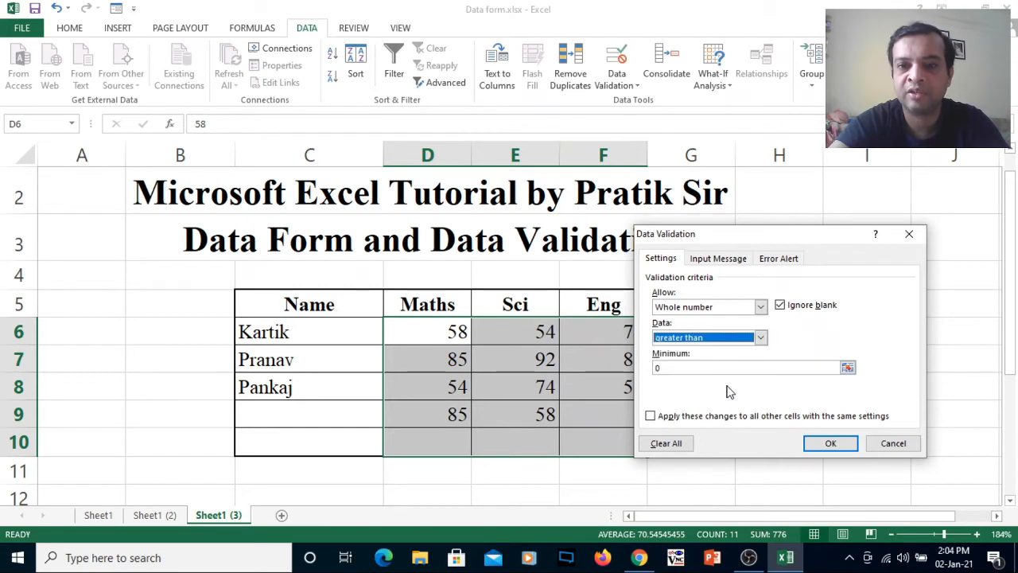
pyautogui.click(720, 365)
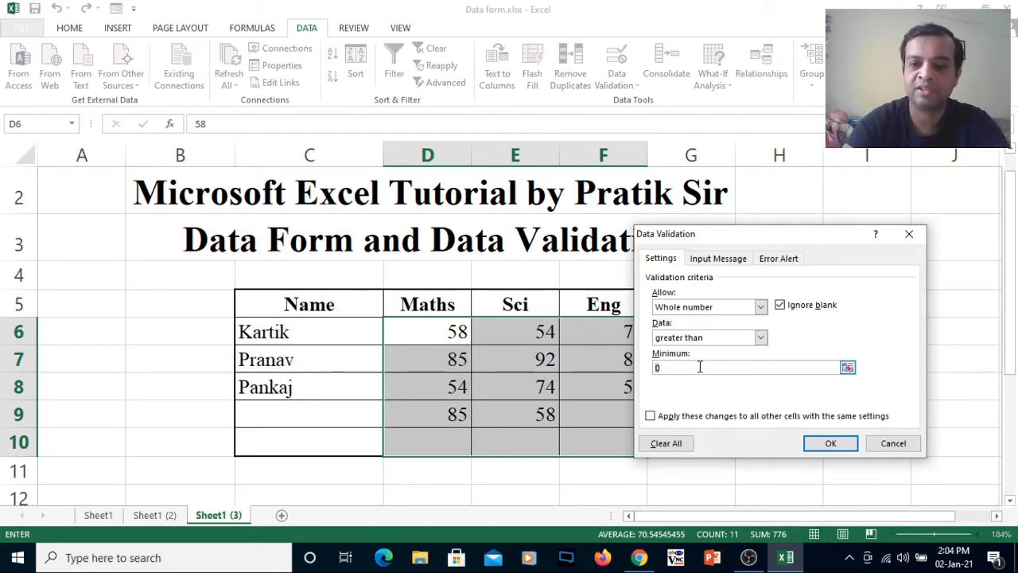
pyautogui.press('BackSpace')
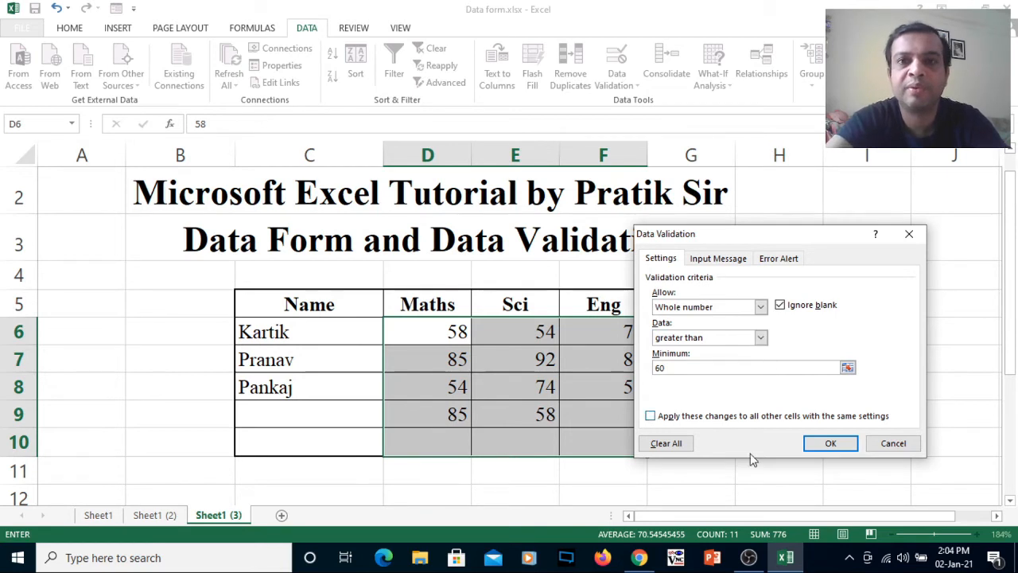
pyautogui.click(823, 443)
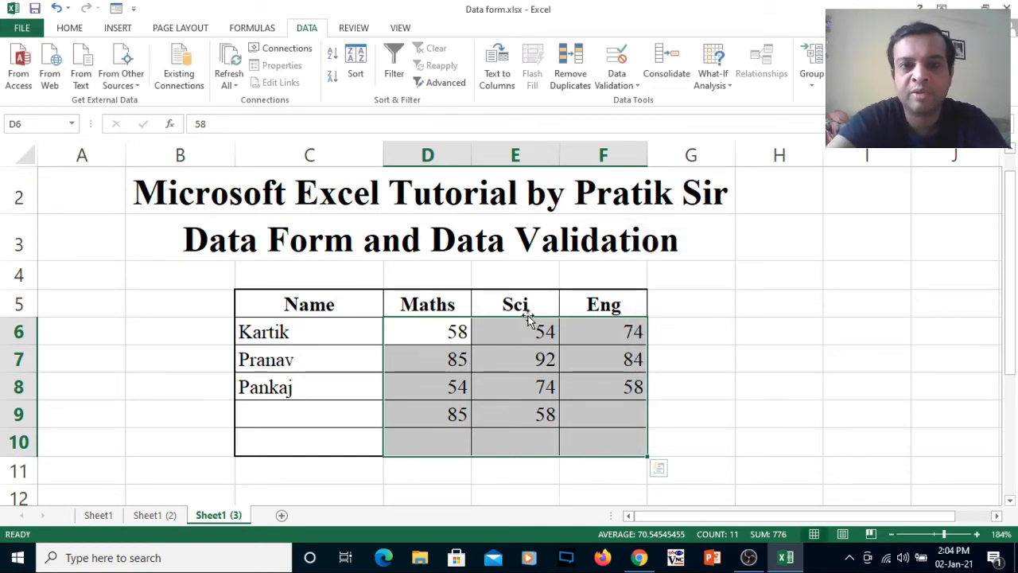
# Step: Circle the invalid data in the mark cells D6:F10
pyautogui.click(522, 356)
pyautogui.moveTo(423, 339); pyautogui.dragTo(568, 432)
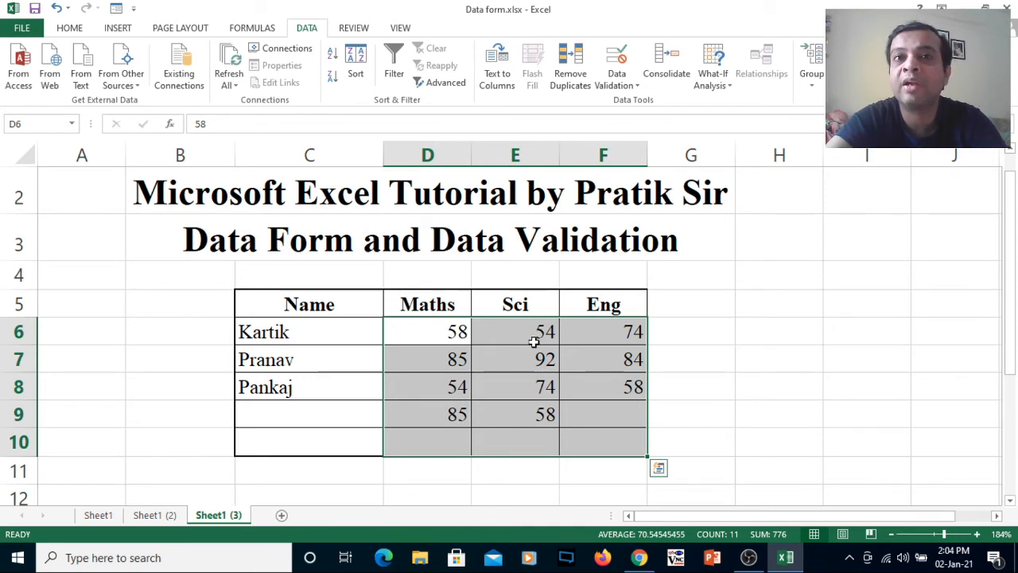
pyautogui.click(587, 409)
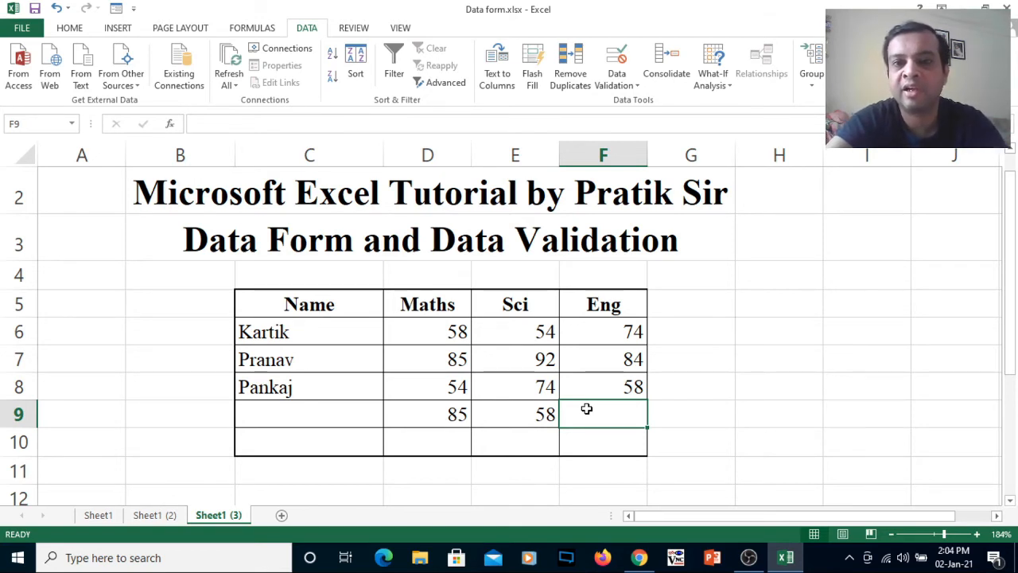
pyautogui.moveTo(433, 334); pyautogui.dragTo(599, 444)
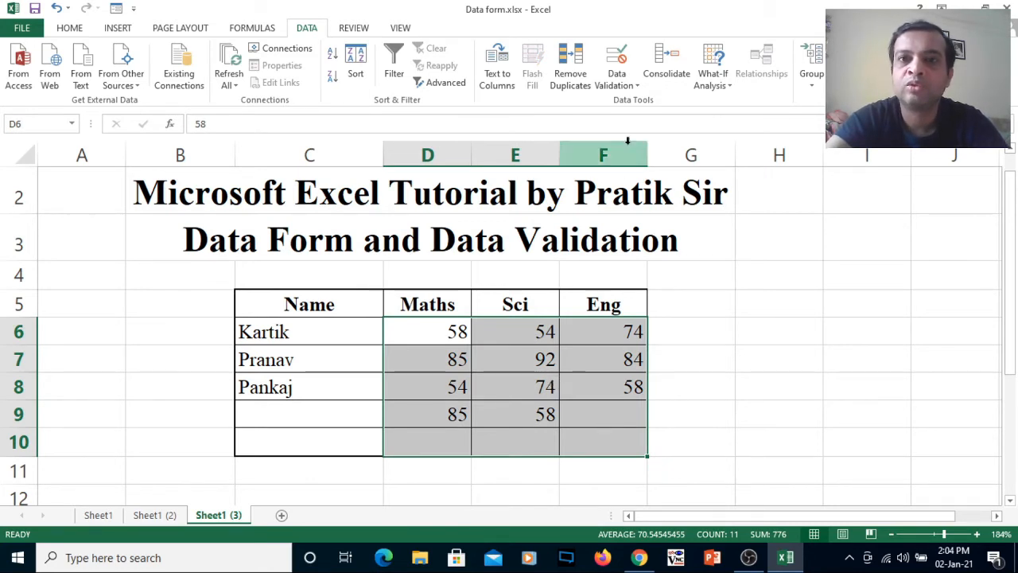
pyautogui.click(629, 85)
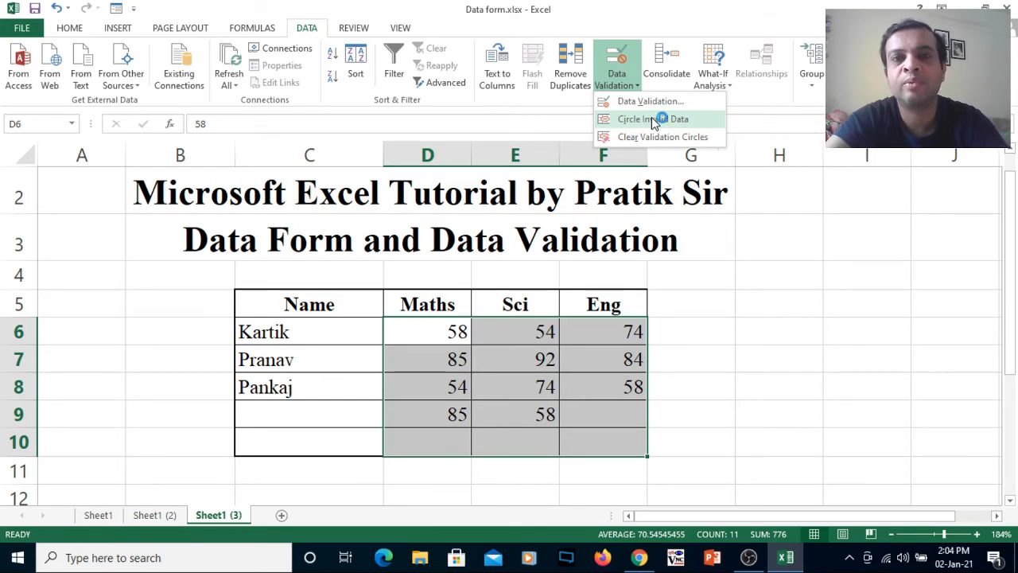
pyautogui.click(653, 119)
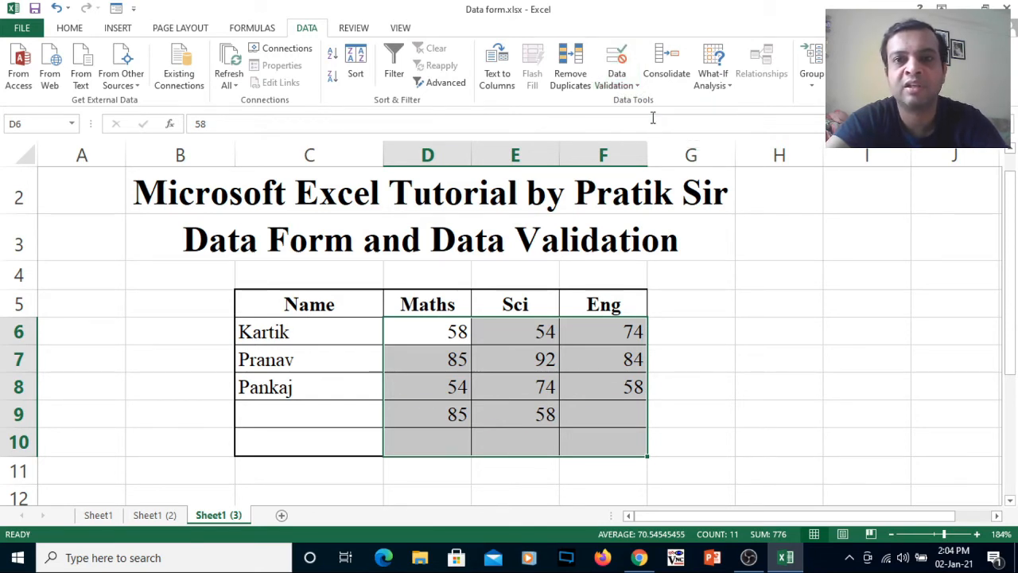
pyautogui.click(425, 431)
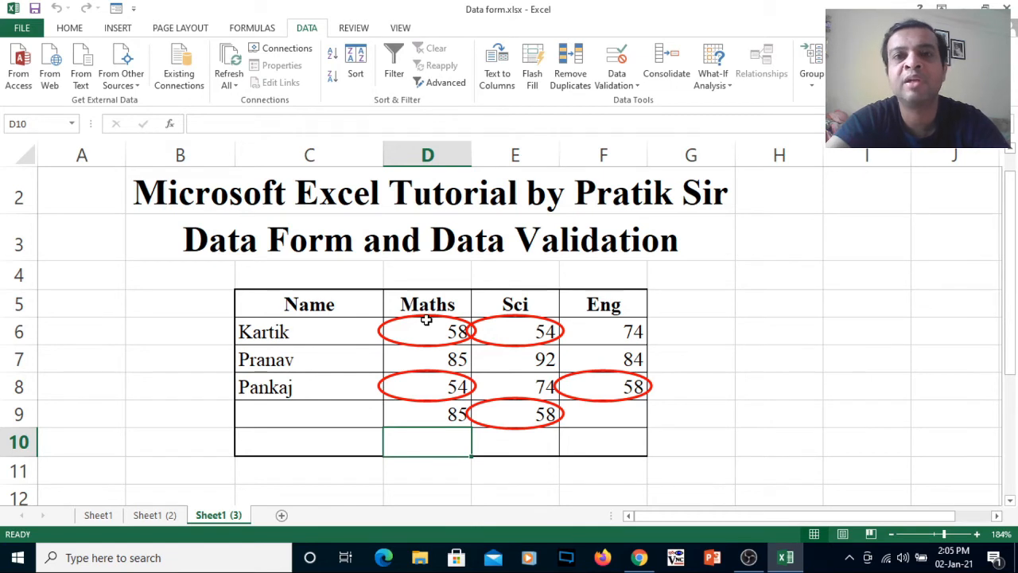
# Step: Clear the validation circles from the mark cells D6:F10
pyautogui.moveTo(425, 325); pyautogui.dragTo(605, 446)
pyautogui.click(617, 83)
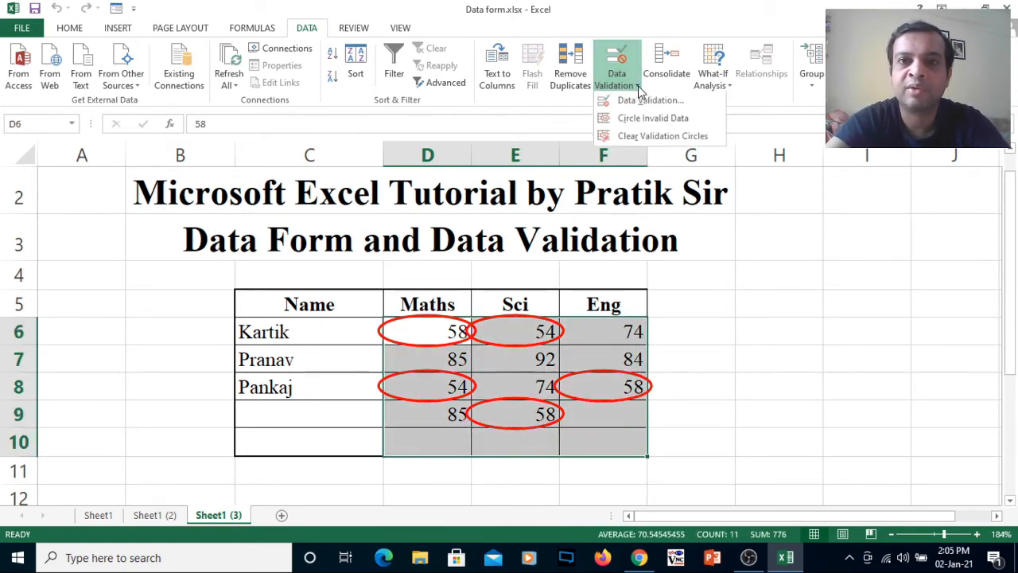
pyautogui.click(635, 140)
pyautogui.click(503, 366)
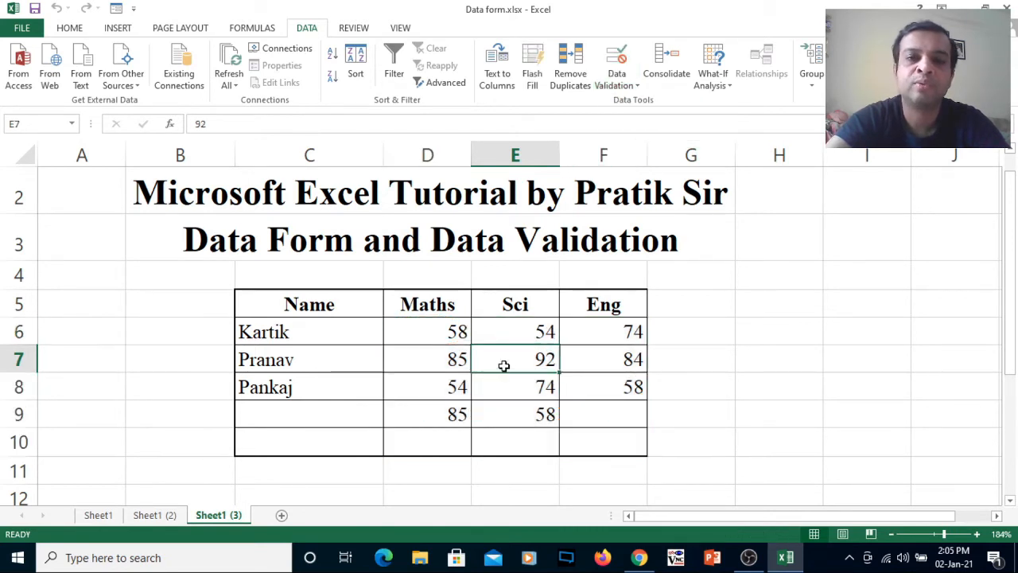
# Step: Enter 102 as the English mark in F9
pyautogui.click(596, 415)
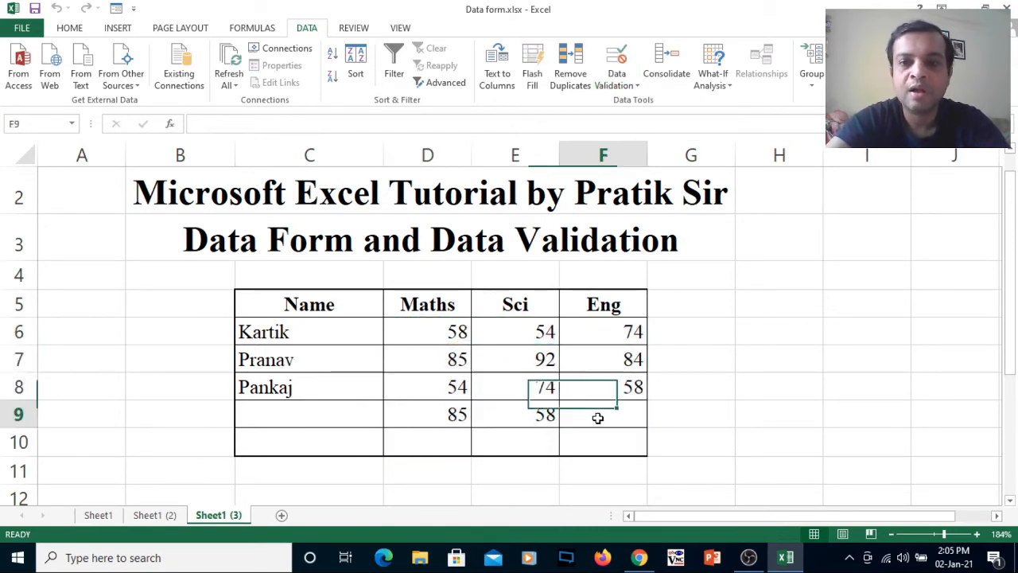
pyautogui.write('102')
pyautogui.press('Return')
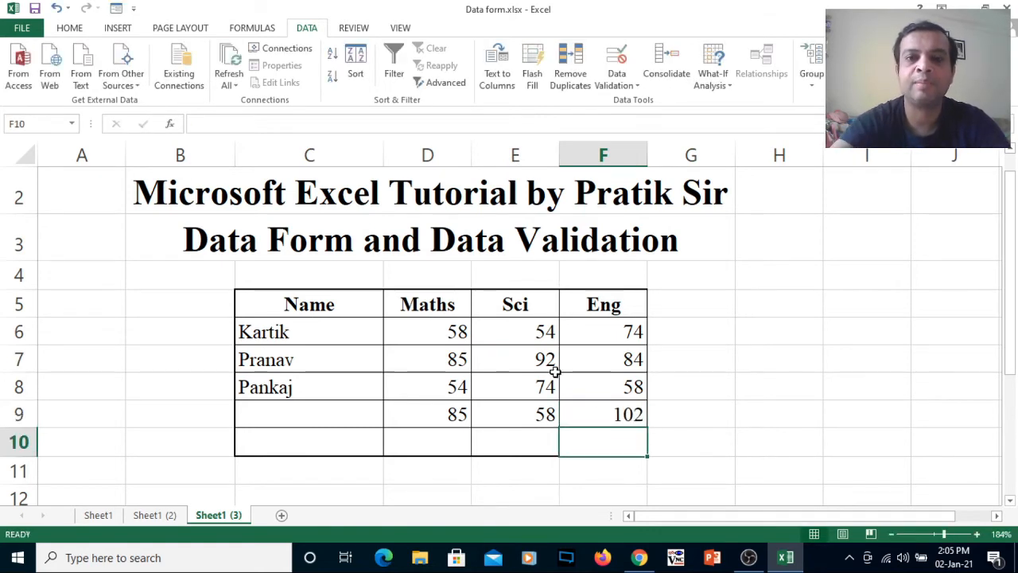
# Step: Try to replace the English mark in F9 with 58, and cancel the entry
pyautogui.moveTo(458, 341); pyautogui.dragTo(586, 437)
pyautogui.click(597, 420)
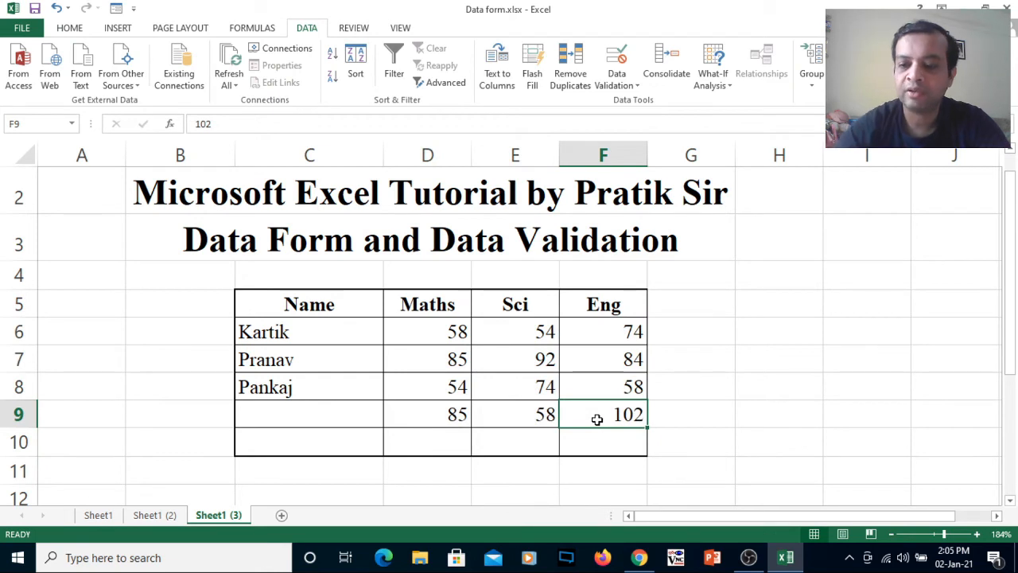
pyautogui.write('58')
pyautogui.press('Return')
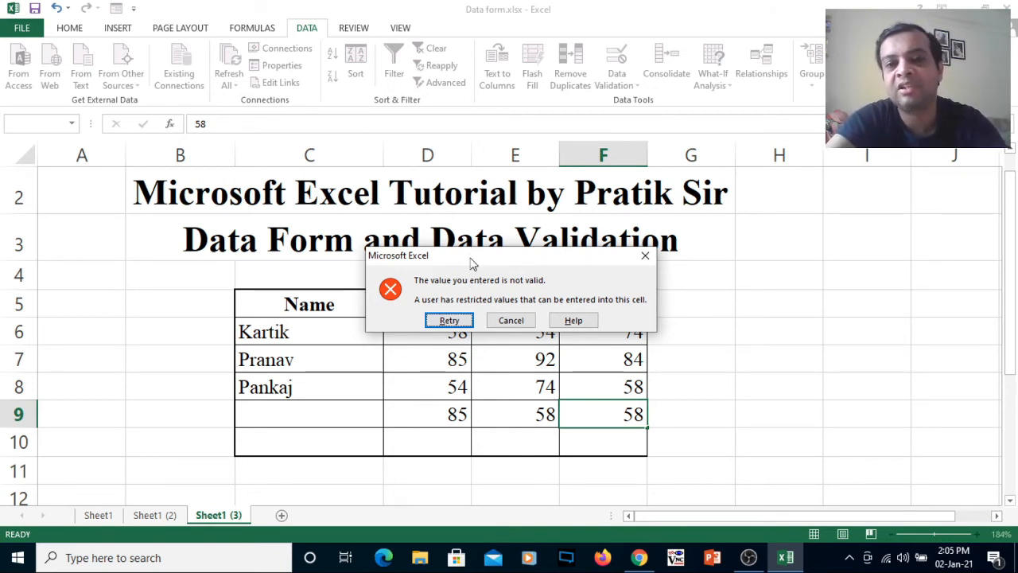
pyautogui.click(511, 321)
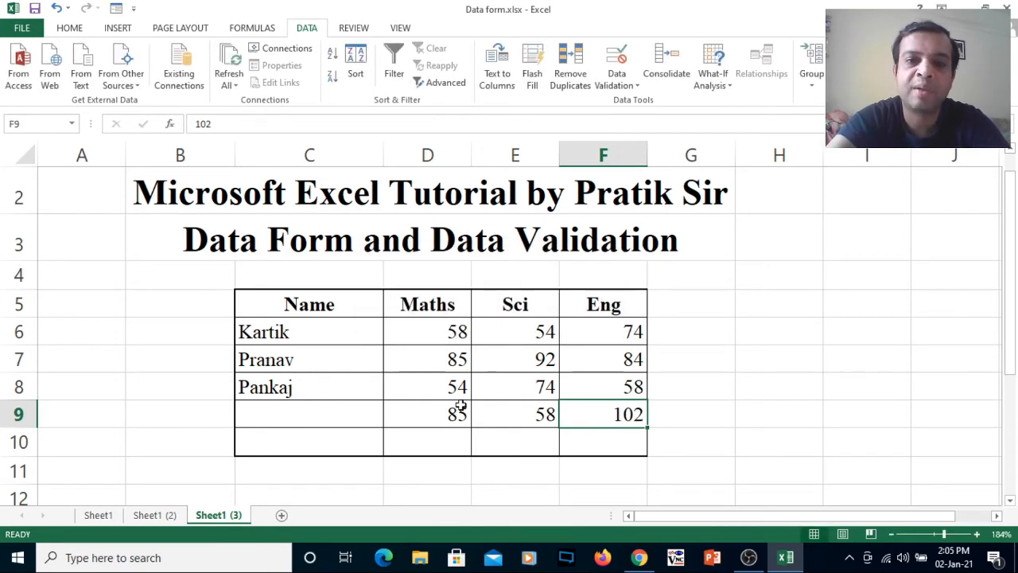
# Step: Give the validation of mark cells D6:F10 a Stop-style error alert titled "Invalid Data"
pyautogui.moveTo(427, 331); pyautogui.dragTo(586, 443)
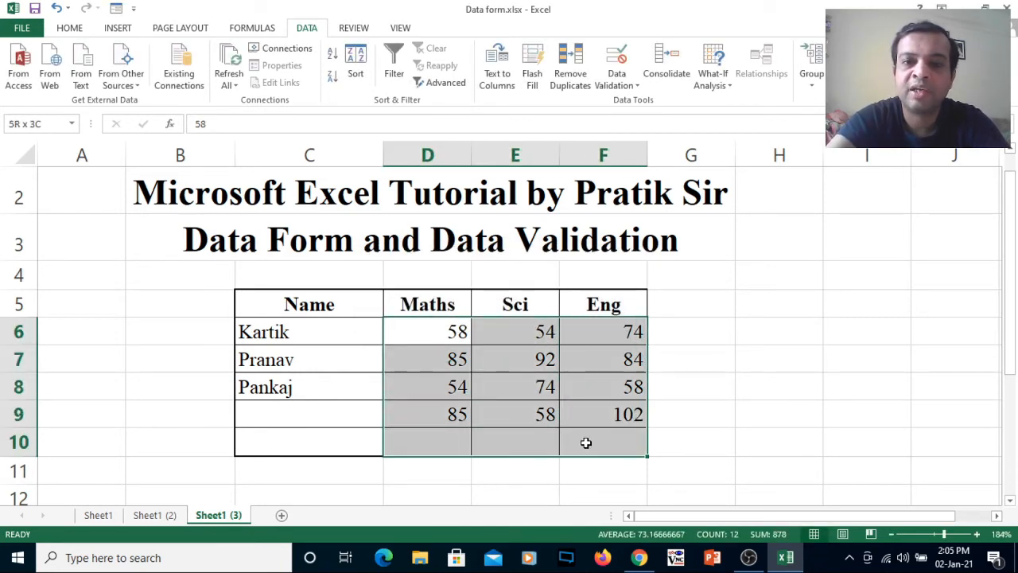
pyautogui.click(630, 84)
pyautogui.click(632, 106)
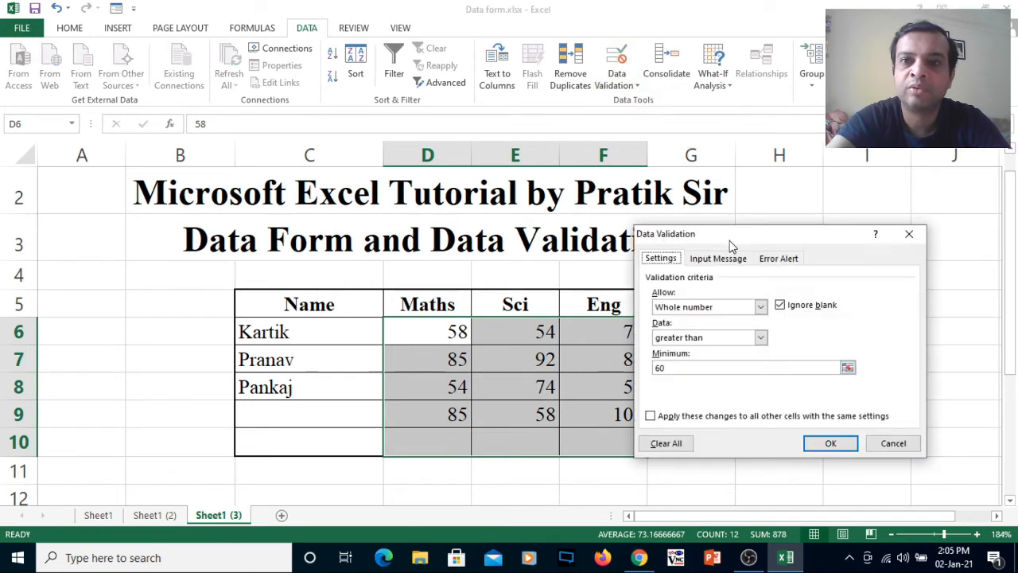
pyautogui.click(775, 260)
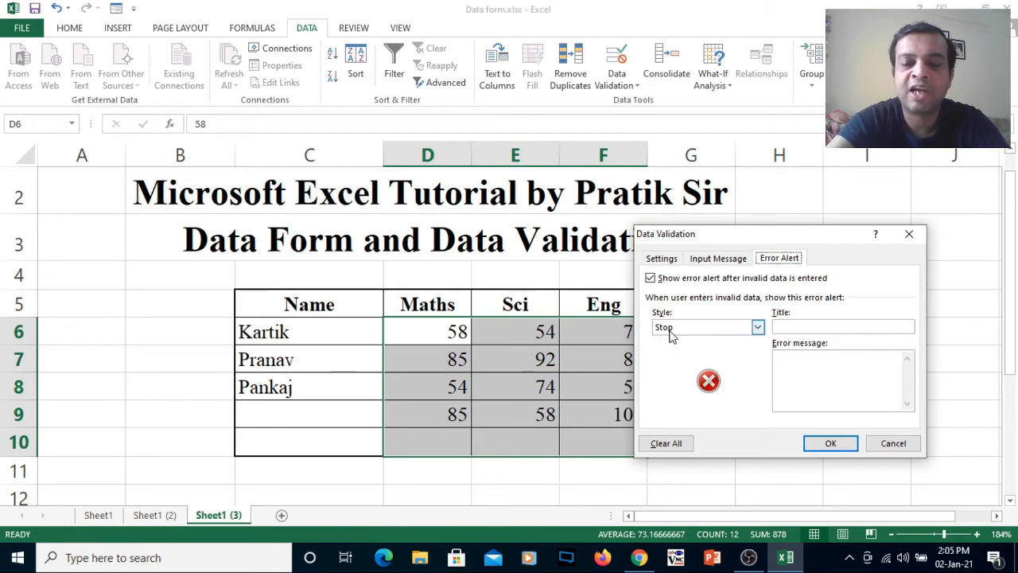
pyautogui.click(759, 327)
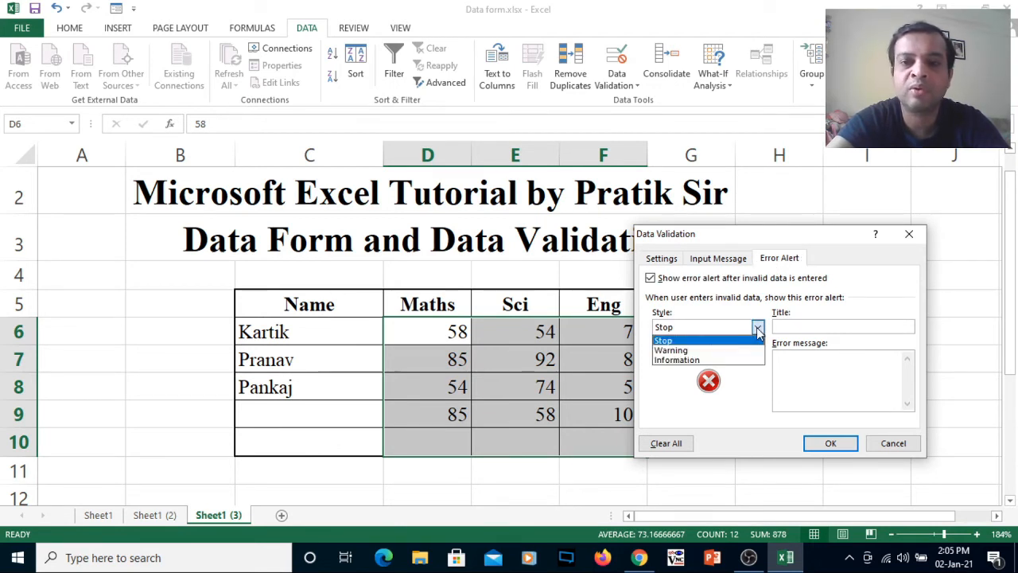
pyautogui.click(756, 327)
pyautogui.click(786, 325)
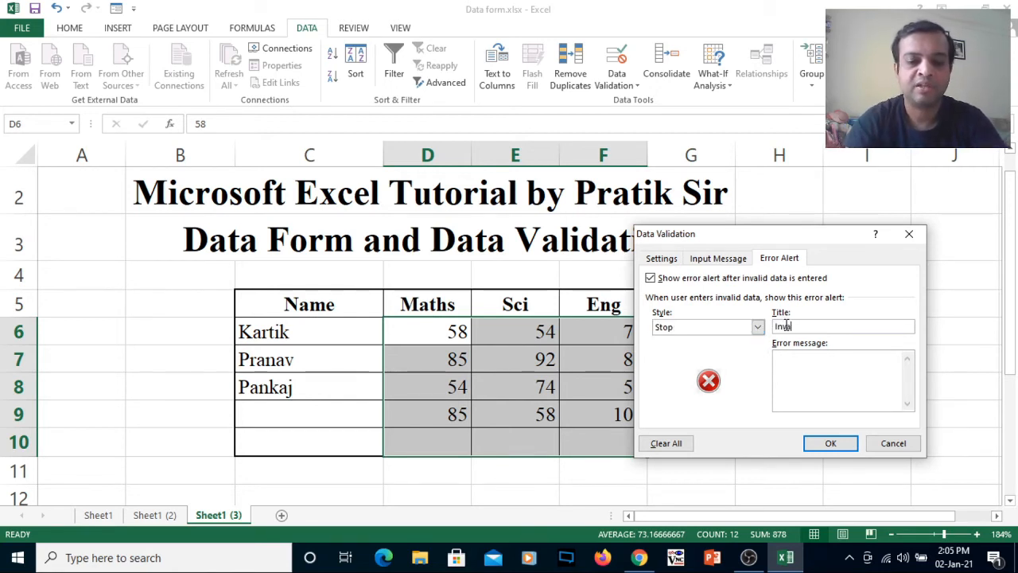
pyautogui.write('Invalid Data')
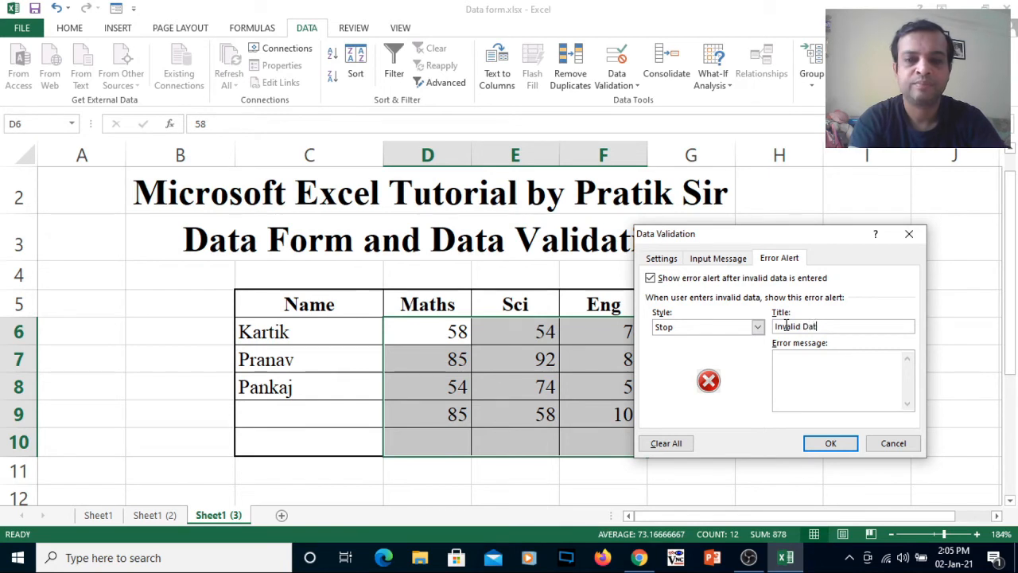
# Step: Set the error alert's message to "Marks should be greater then 60" and apply the validation
pyautogui.click(791, 355)
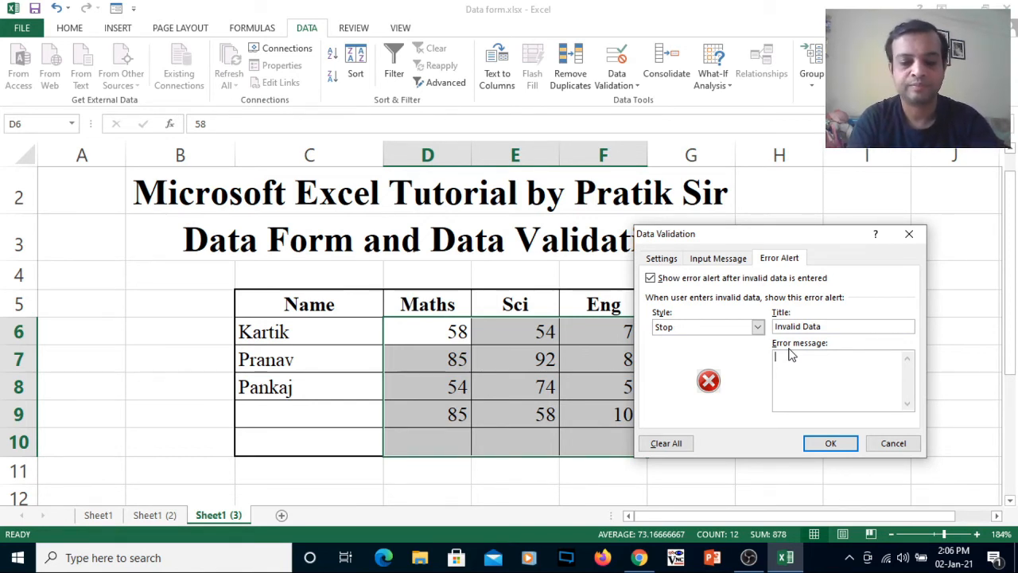
pyautogui.write('Marks shoud be')
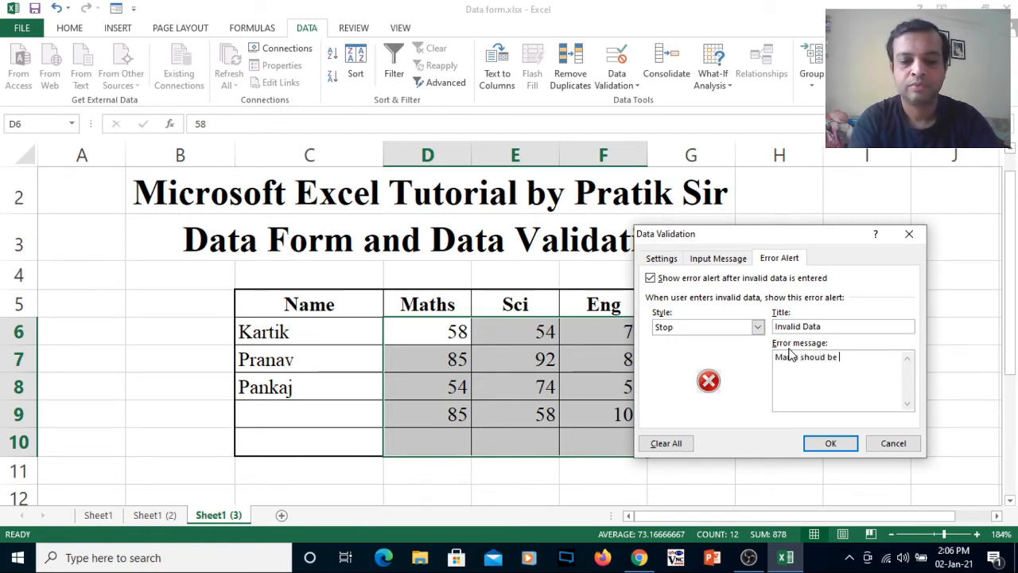
pyautogui.write('ter then 60')
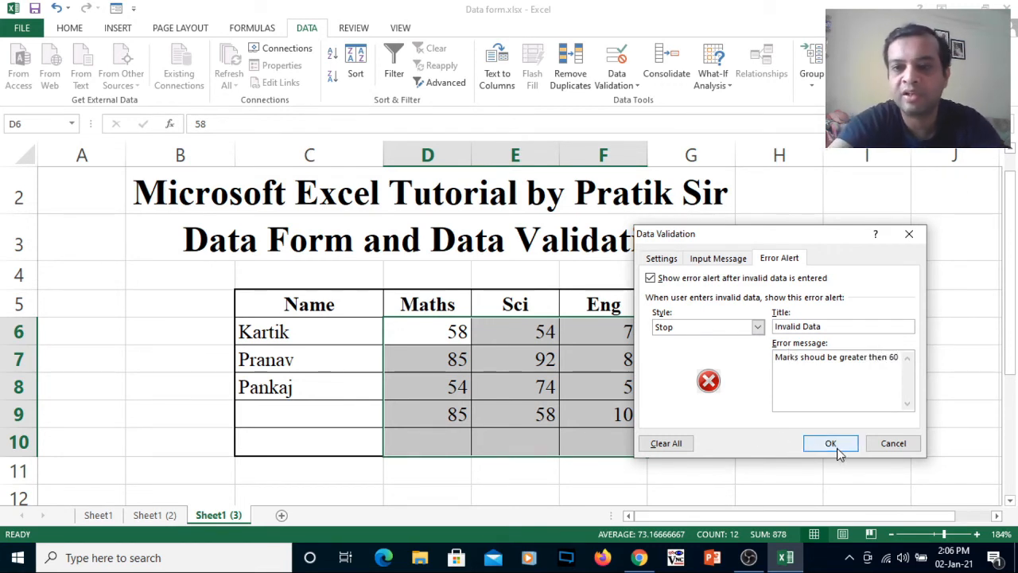
pyautogui.click(820, 358)
pyautogui.write('l')
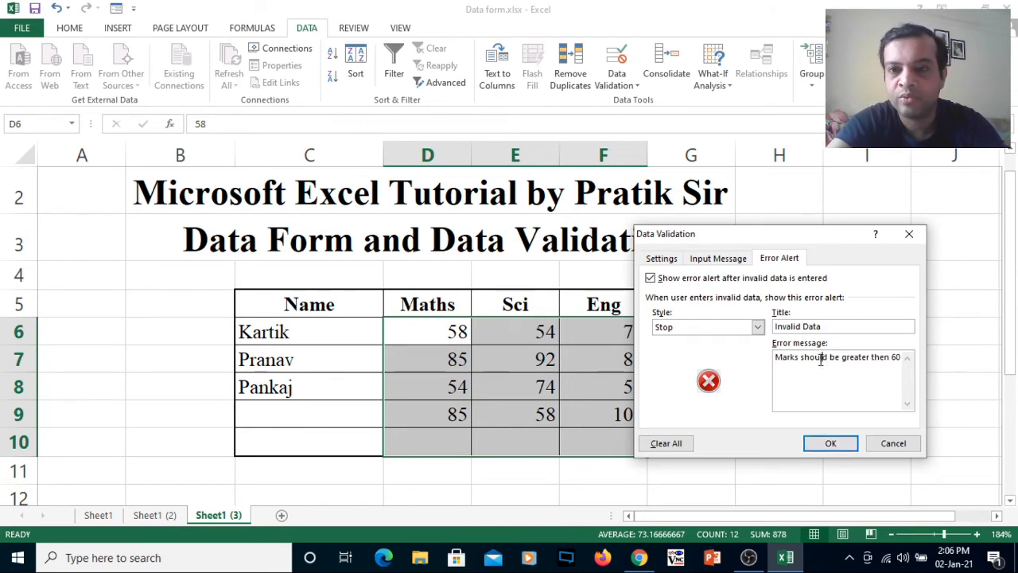
pyautogui.click(830, 446)
# Step: Try to replace the English mark in F9 with 45, and cancel the entry
pyautogui.click(615, 410)
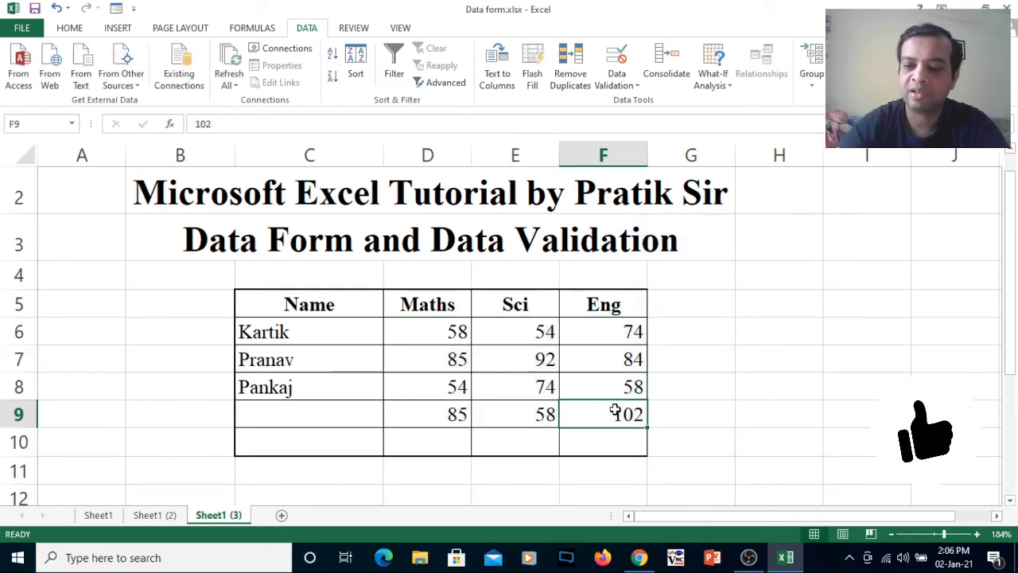
pyautogui.write('45')
pyautogui.press('Return')
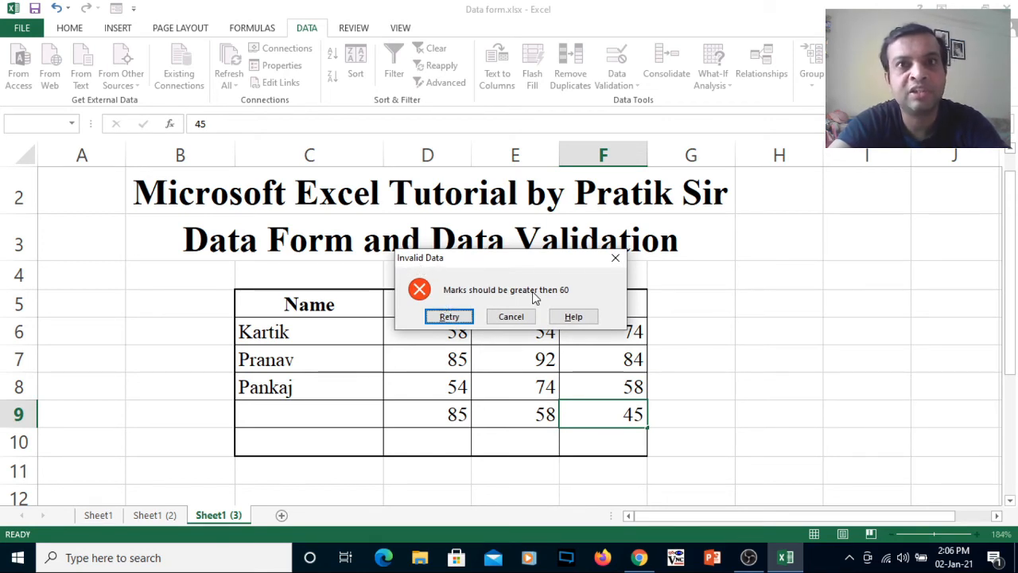
pyautogui.click(496, 317)
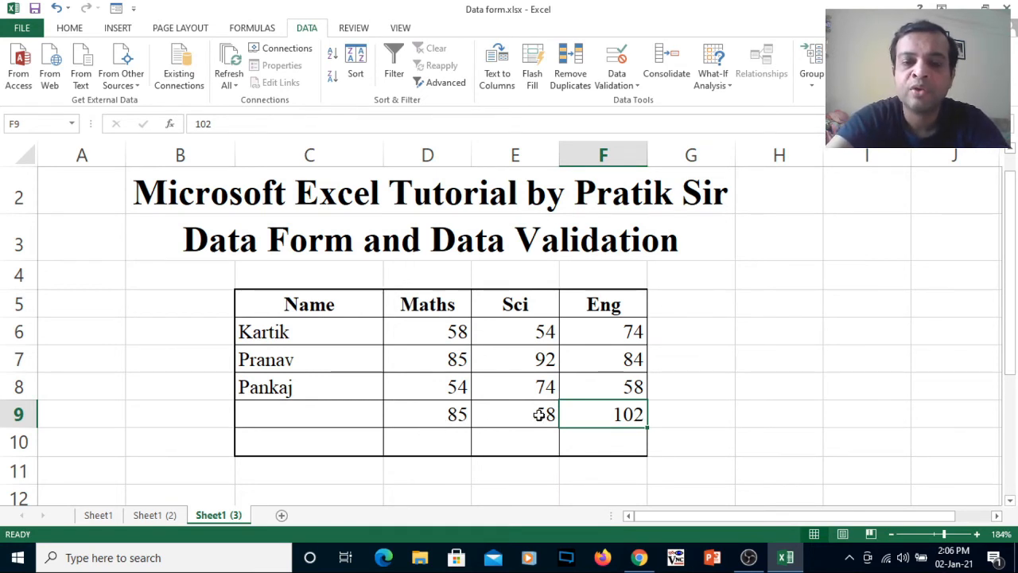
# Step: Add a validation input message to D10 titled "Valid Entry" with the text "Enter marks greater then 60"
pyautogui.click(455, 443)
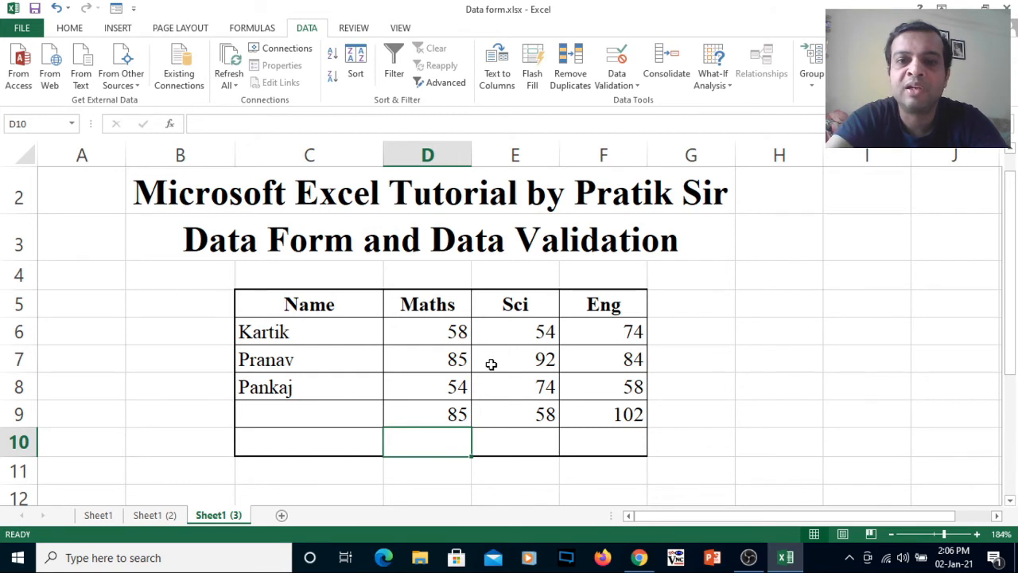
pyautogui.click(637, 88)
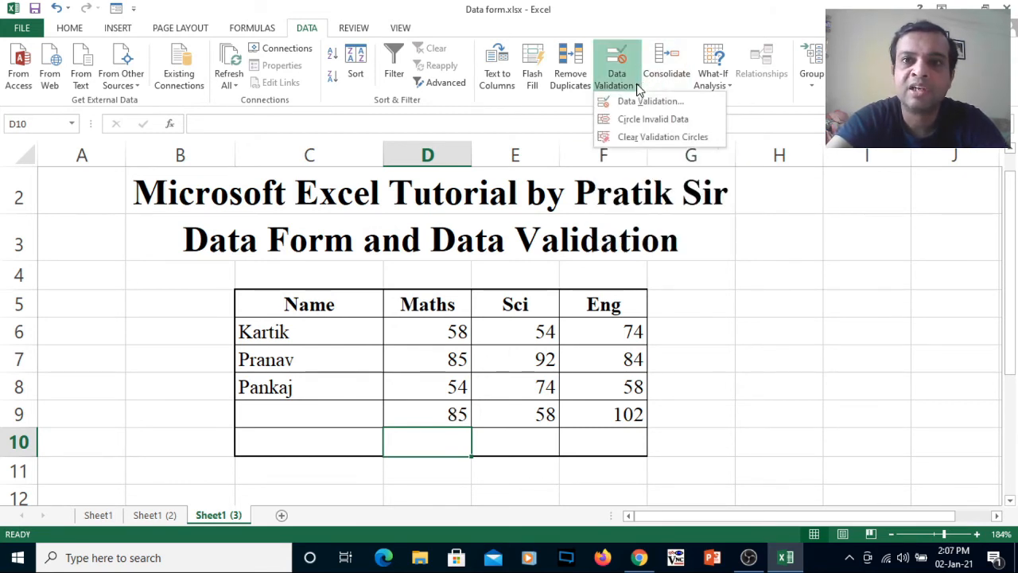
pyautogui.click(652, 100)
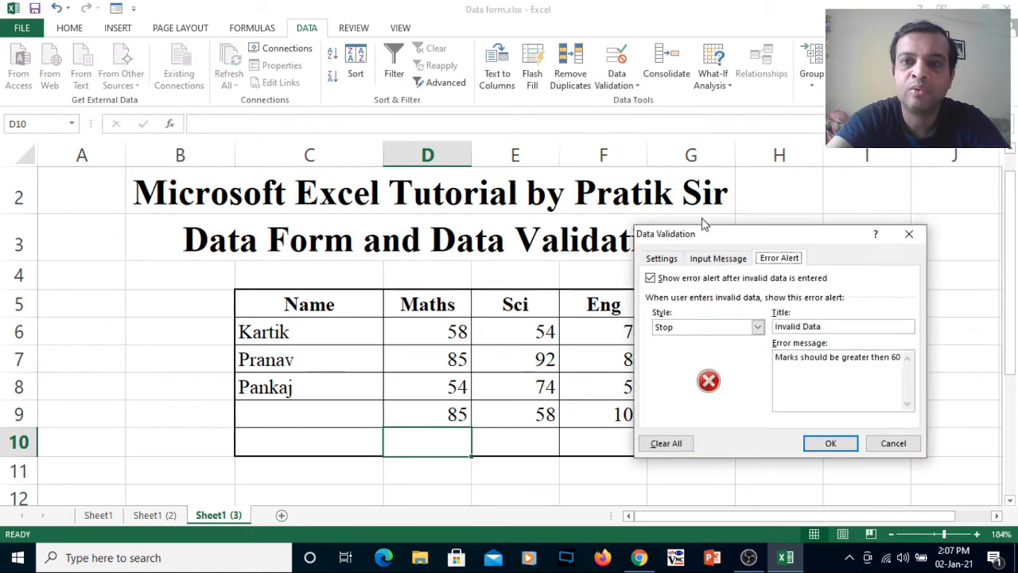
pyautogui.click(718, 259)
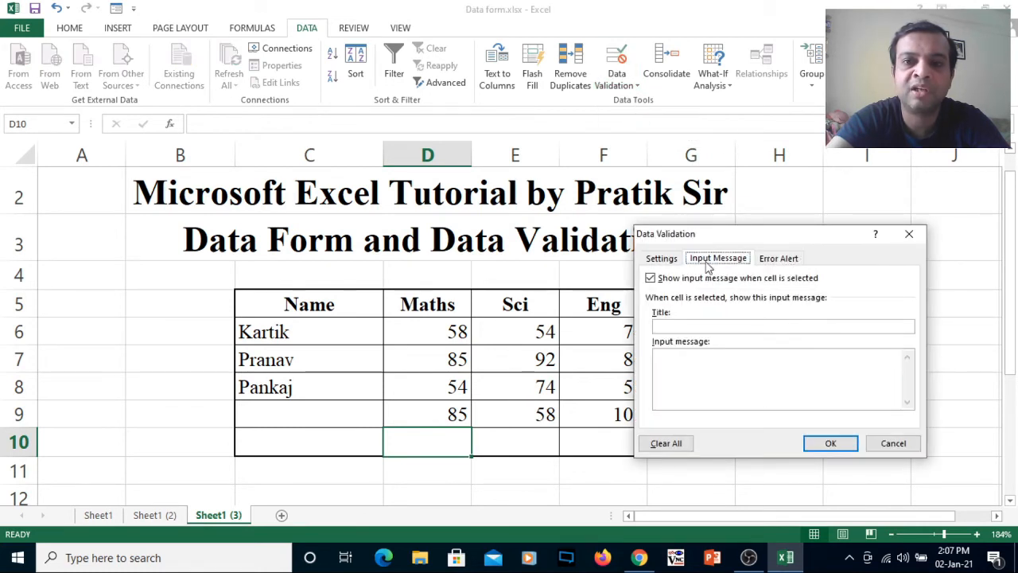
pyautogui.click(680, 327)
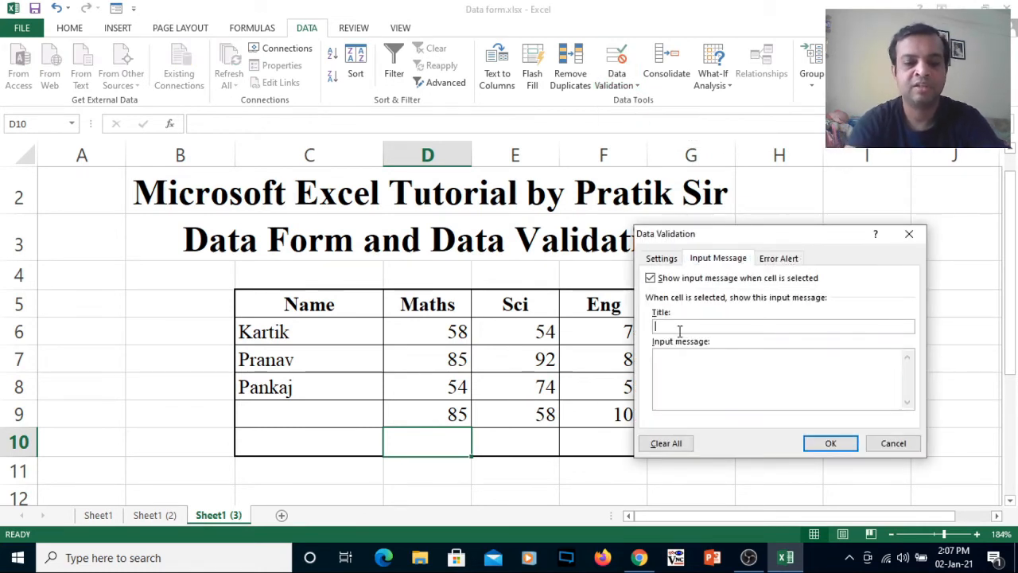
pyautogui.write('Valid Entry')
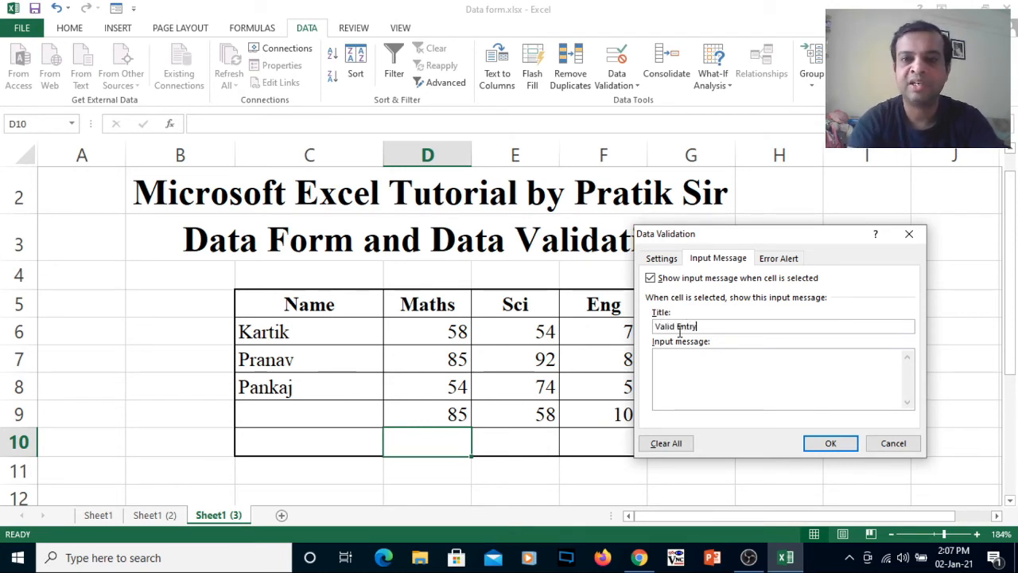
pyautogui.click(683, 366)
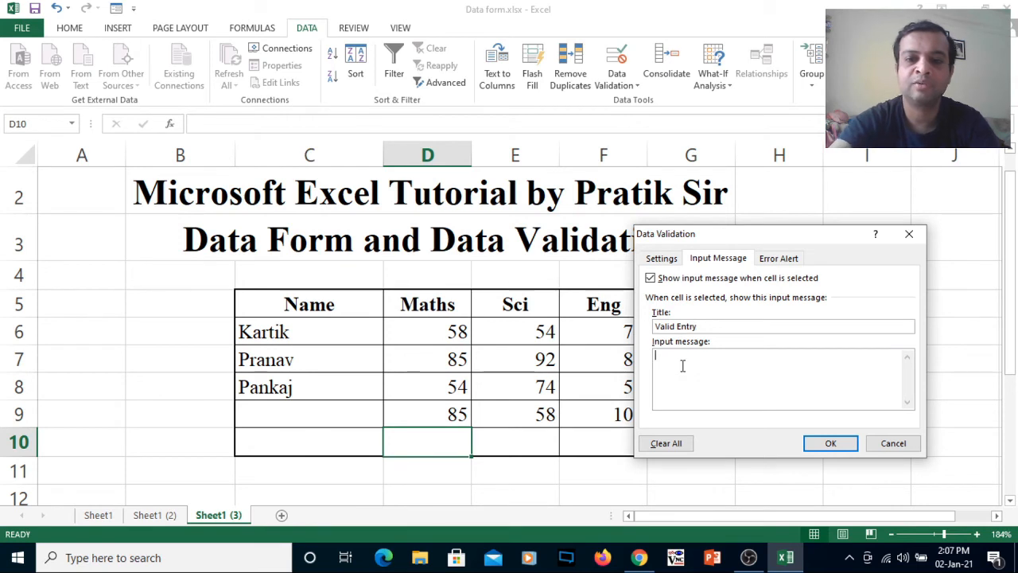
pyautogui.write('Enter marks gr')
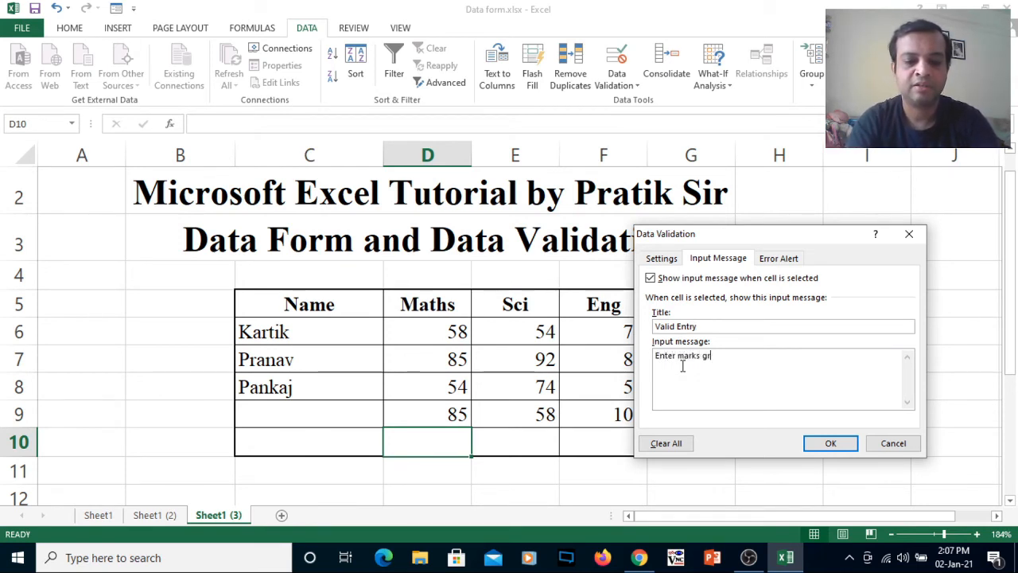
pyautogui.write('eater then 60')
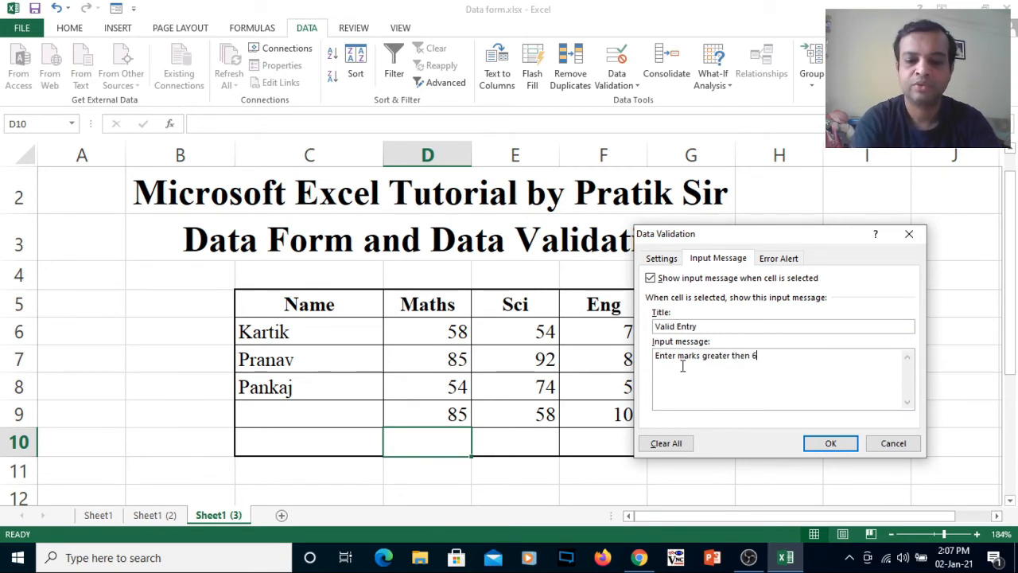
pyautogui.click(828, 443)
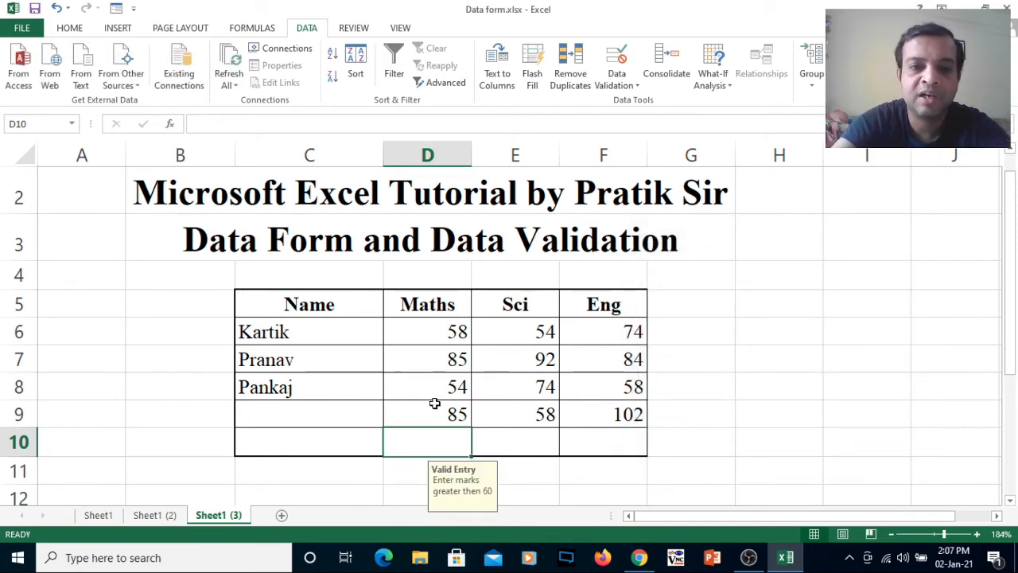
# Step: Check the input message on D10 against neighbouring cells, and enter 68 as its Maths mark
pyautogui.click(478, 433)
pyautogui.click(460, 440)
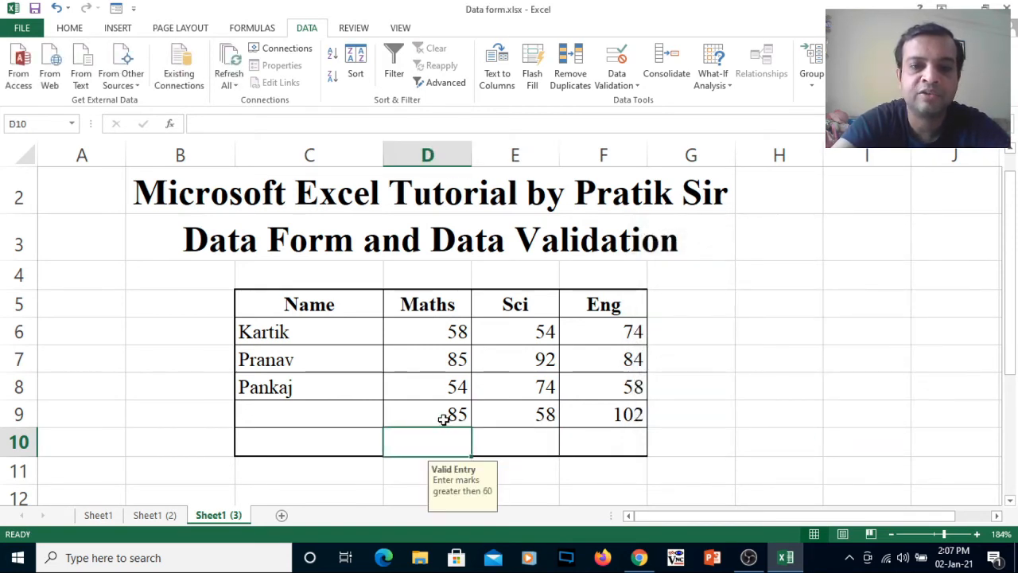
pyautogui.click(445, 421)
pyautogui.click(443, 438)
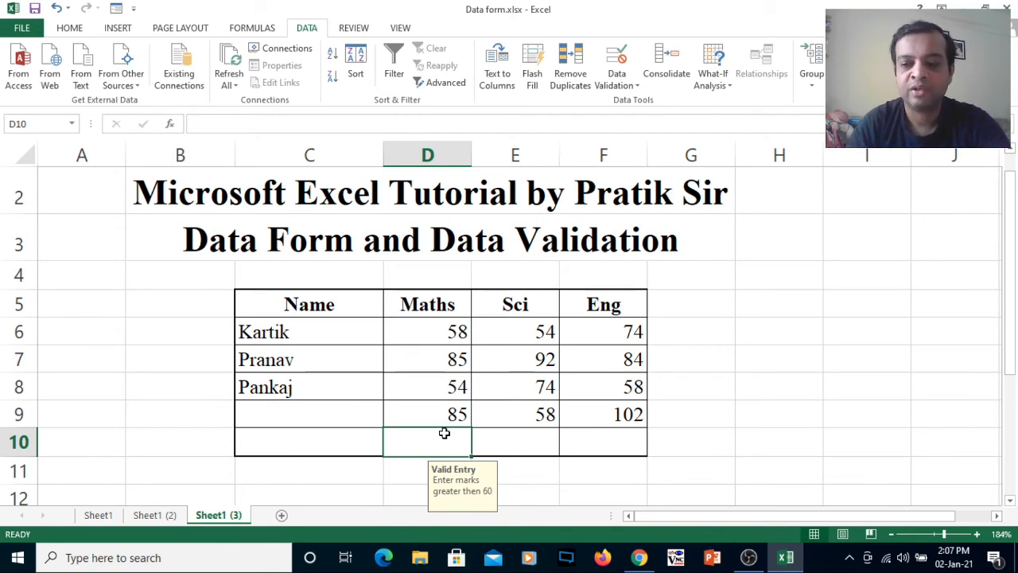
pyautogui.write('68')
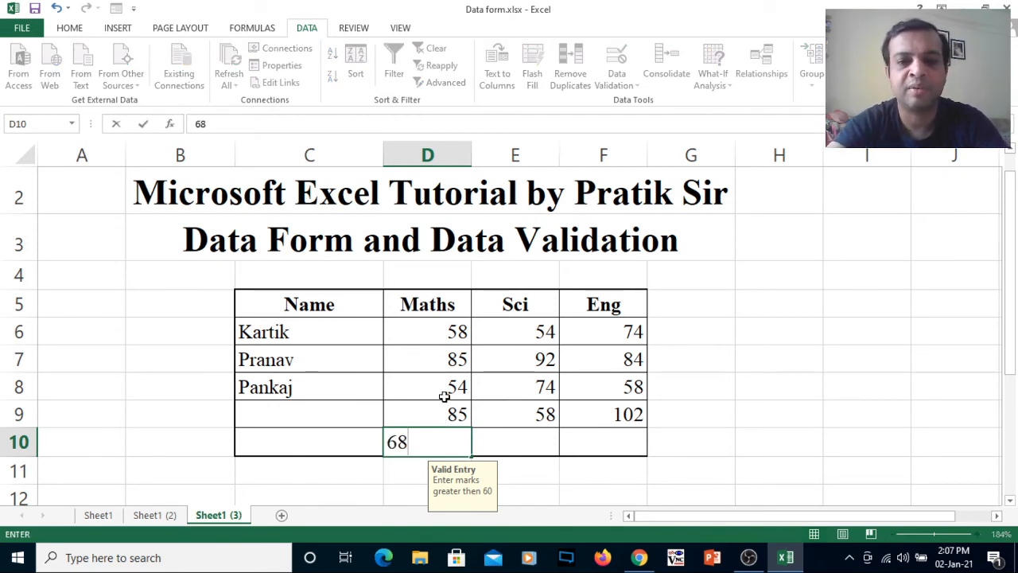
pyautogui.press('Tab')
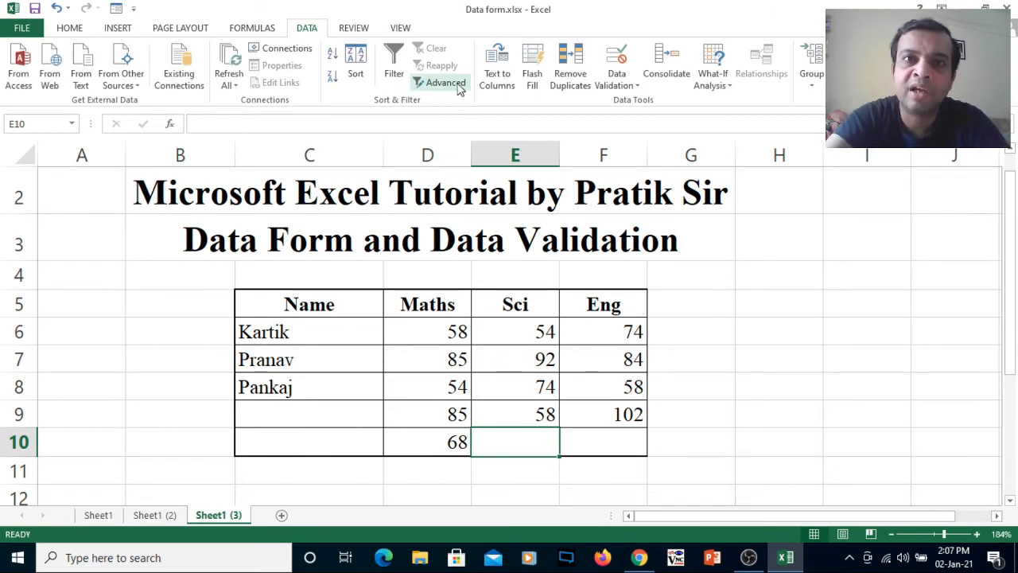
# Step: Change the error alert style of E10's data validation to Warning, keeping the existing rule and message
pyautogui.click(629, 85)
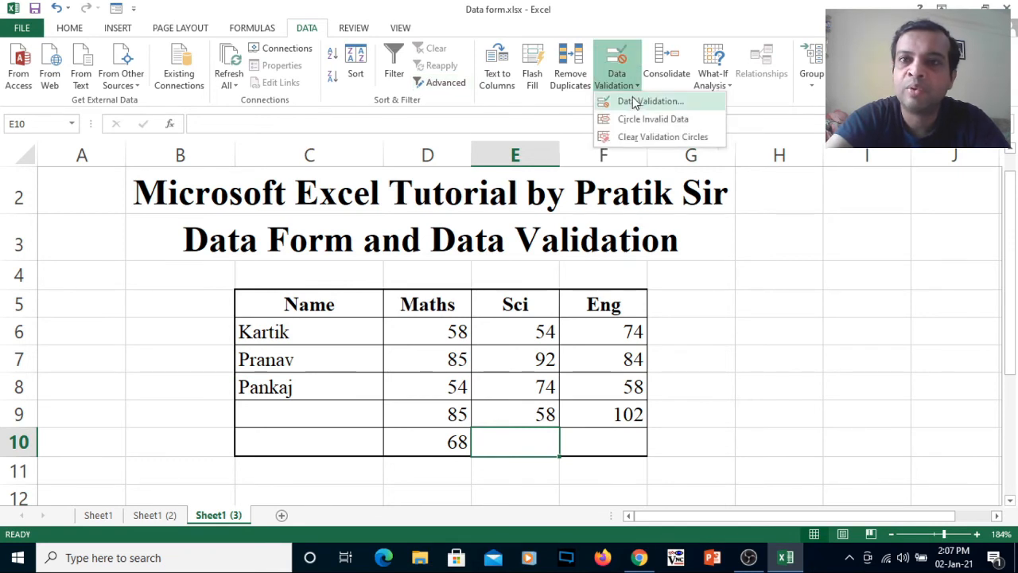
pyautogui.click(635, 102)
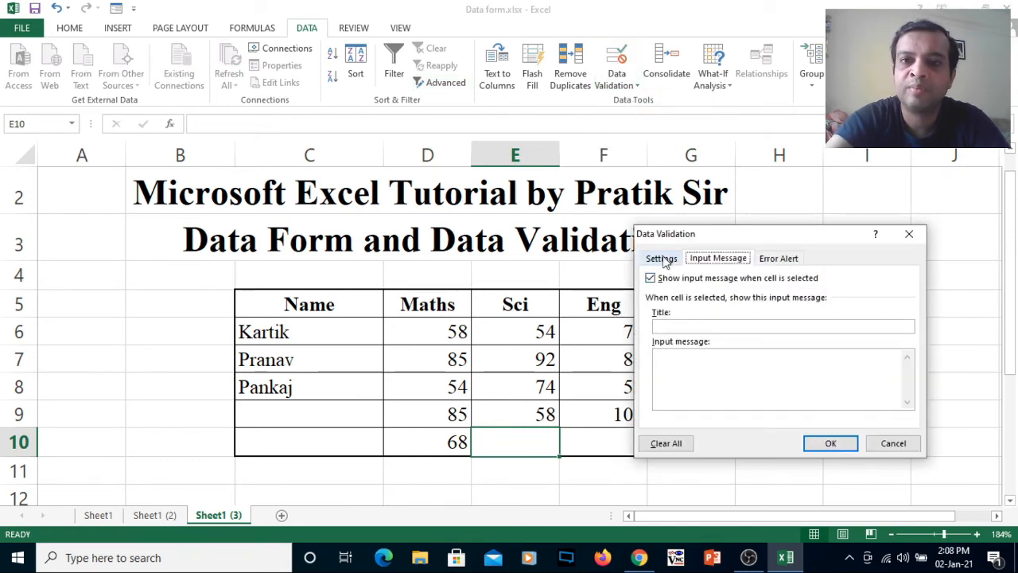
pyautogui.click(662, 258)
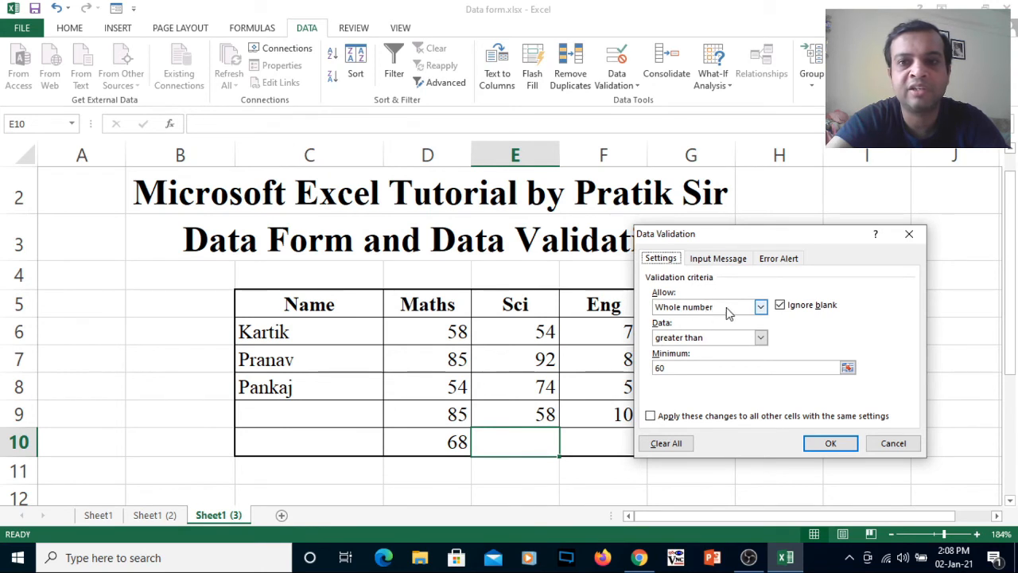
pyautogui.click(761, 308)
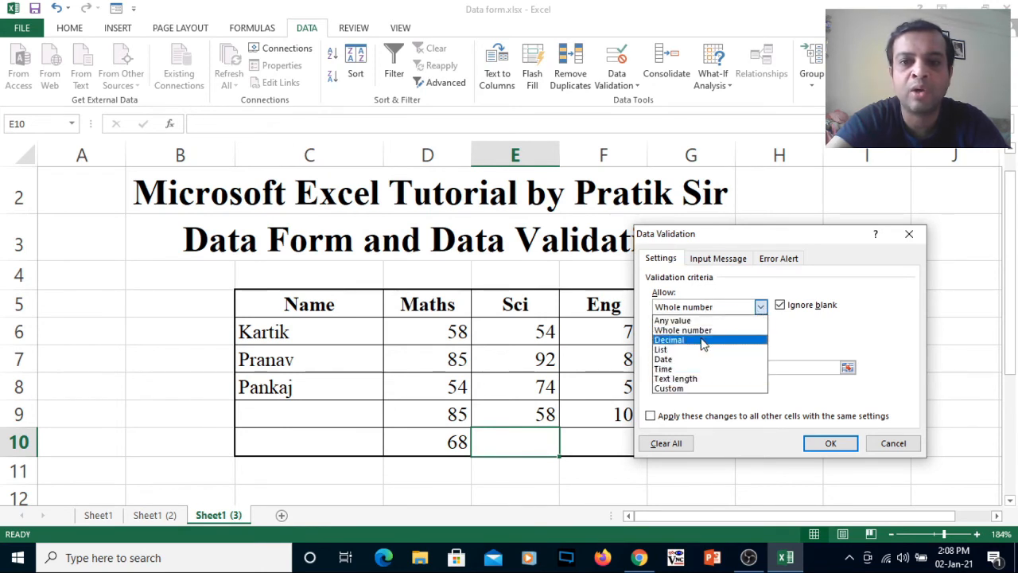
pyautogui.click(760, 309)
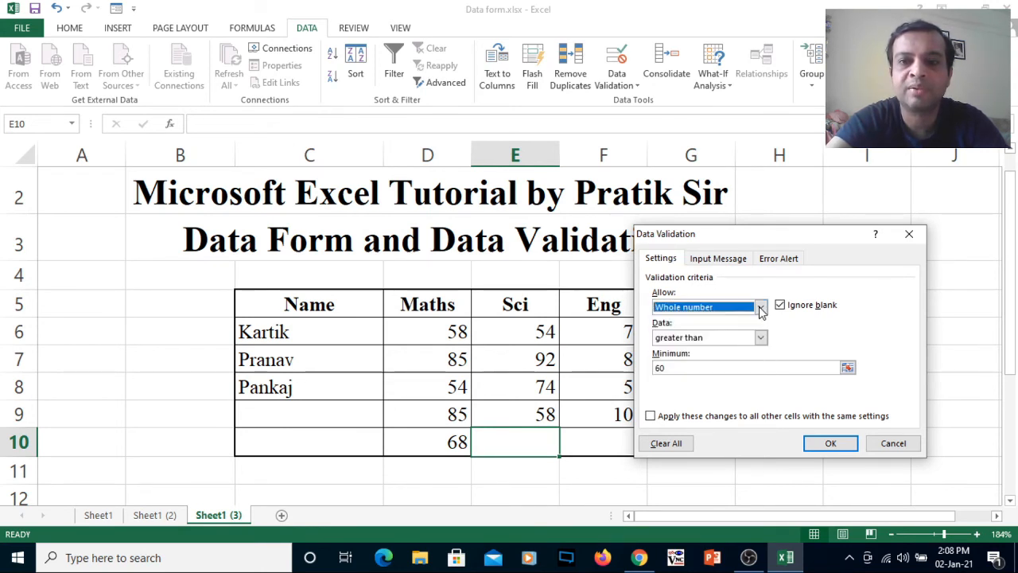
pyautogui.click(720, 259)
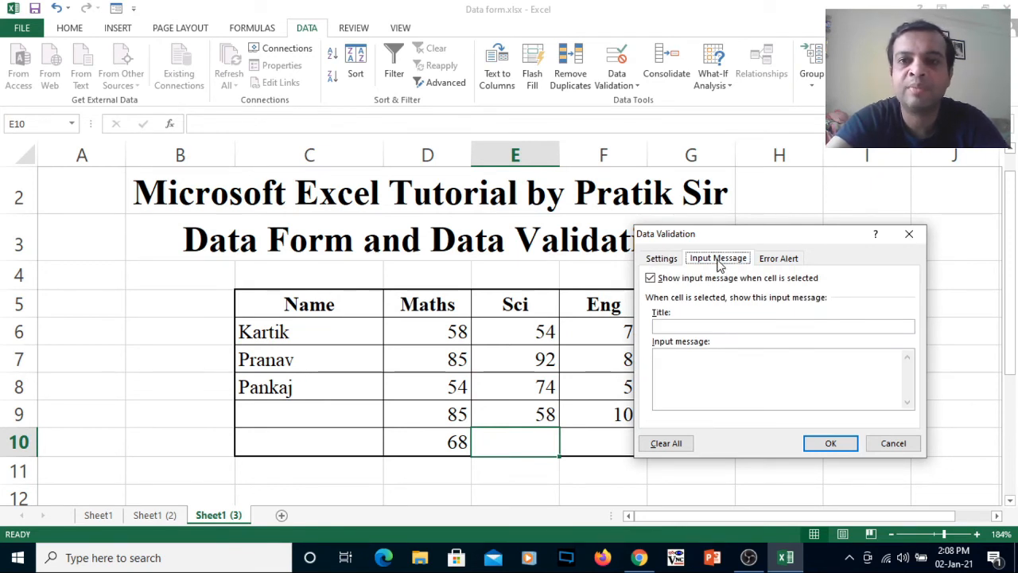
pyautogui.click(769, 261)
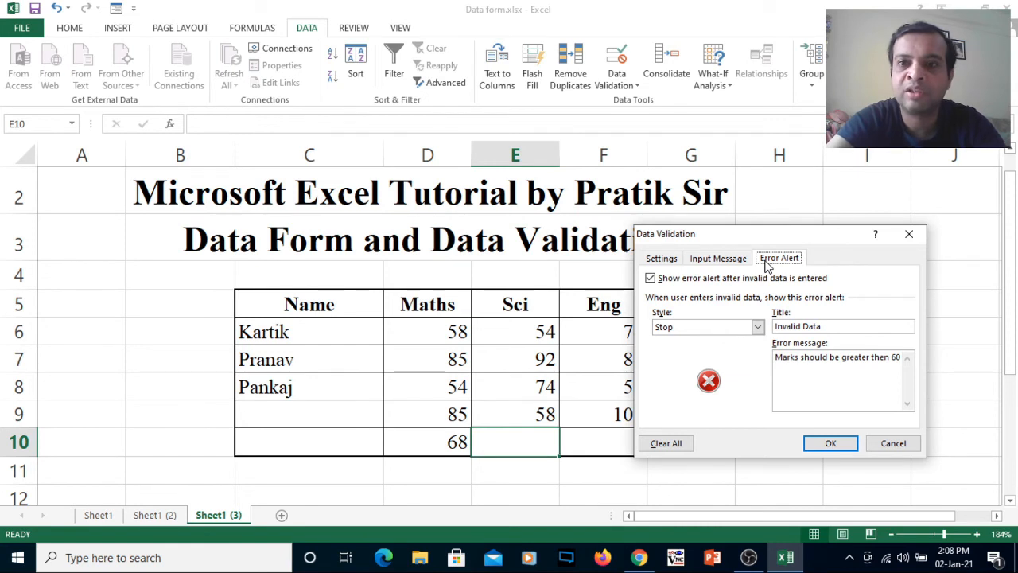
pyautogui.click(758, 328)
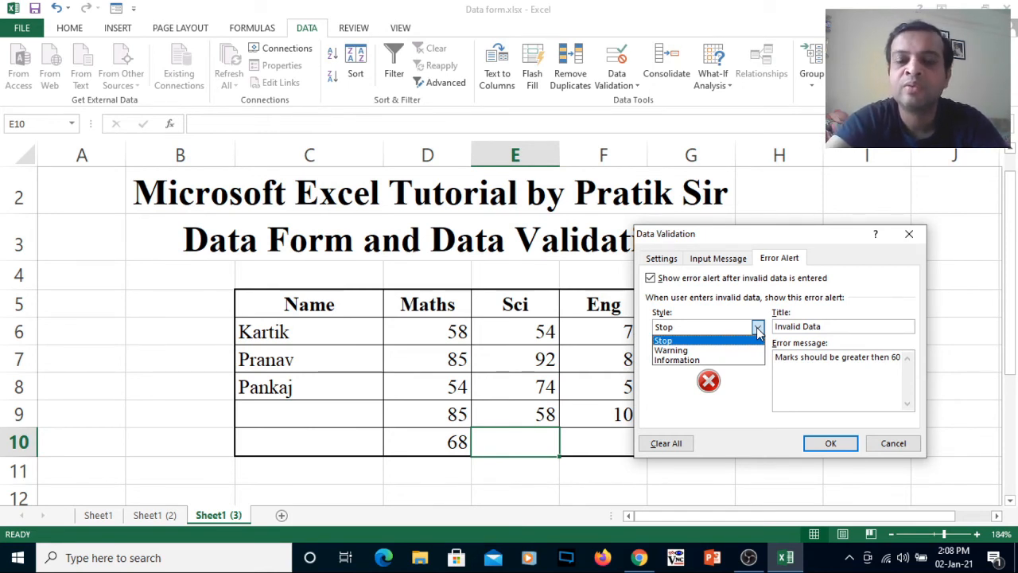
pyautogui.click(724, 350)
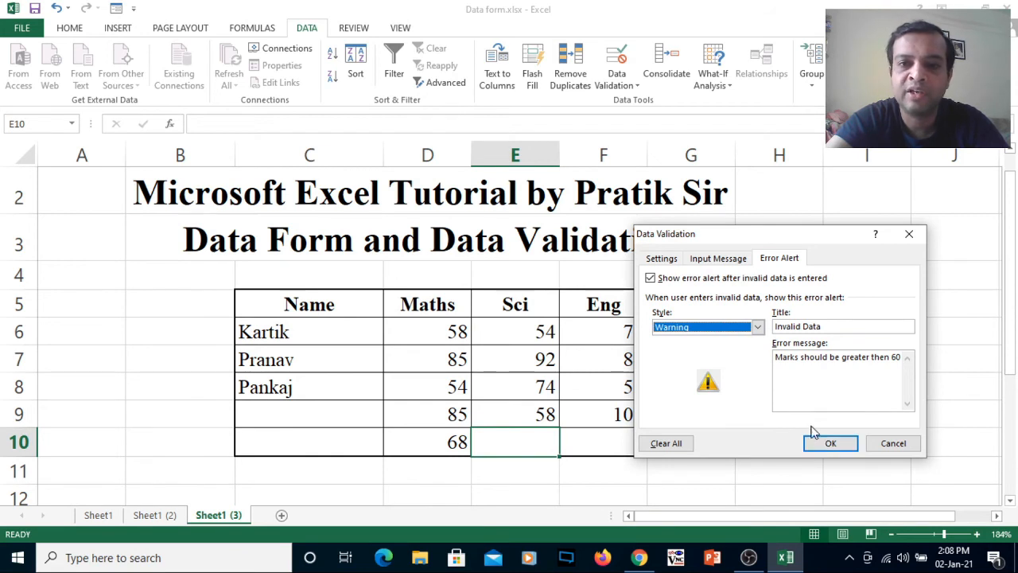
pyautogui.click(667, 261)
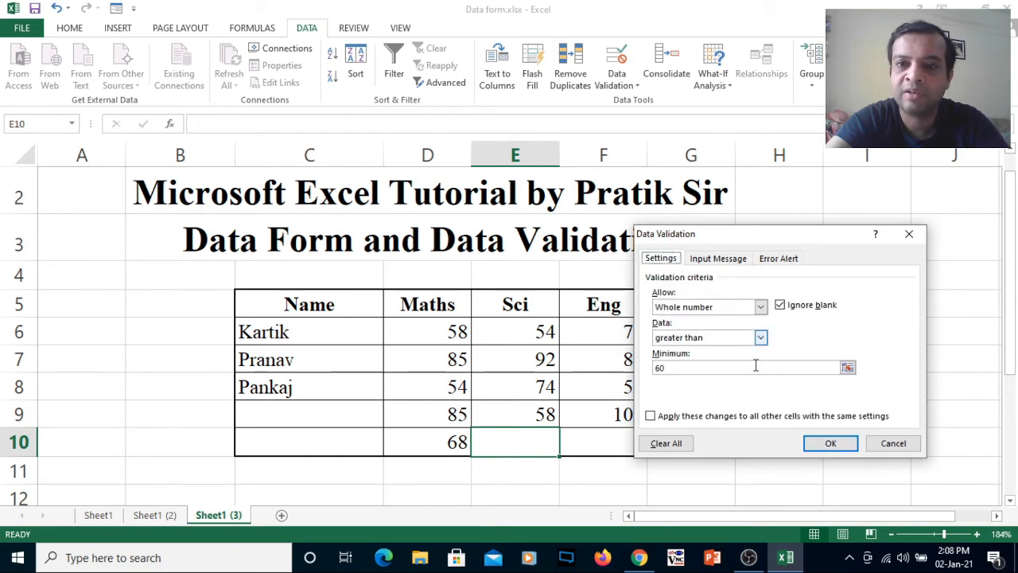
pyautogui.click(831, 449)
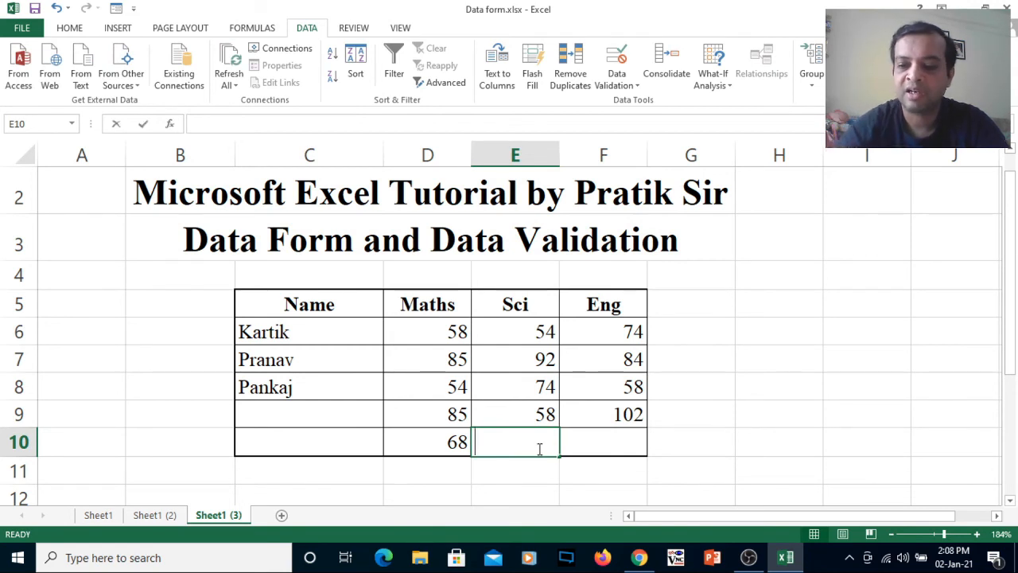
# Step: Try to enter 54 as the Sci mark in E10, and cancel the entry
pyautogui.write('54')
pyautogui.press('Return')
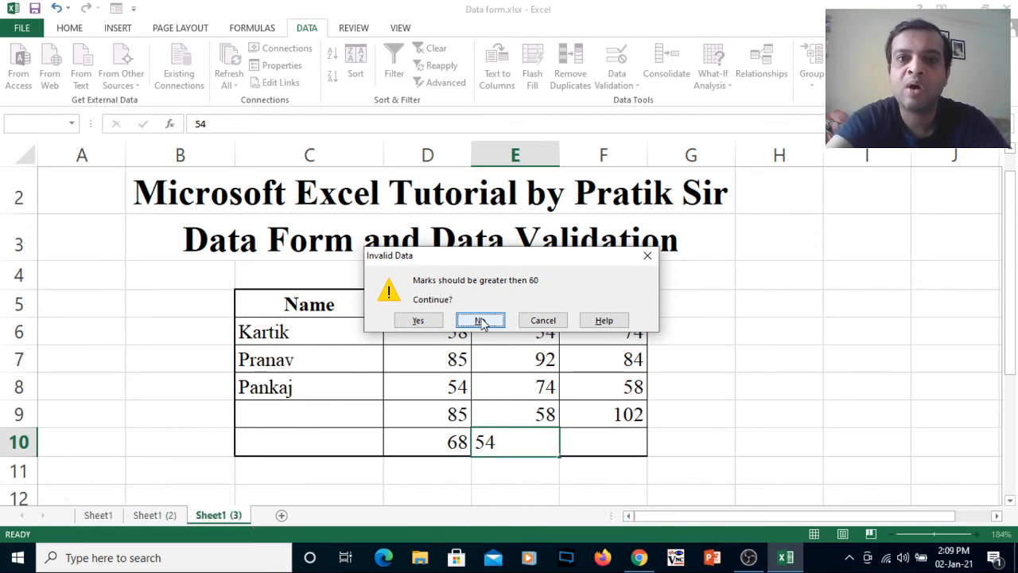
pyautogui.click(557, 320)
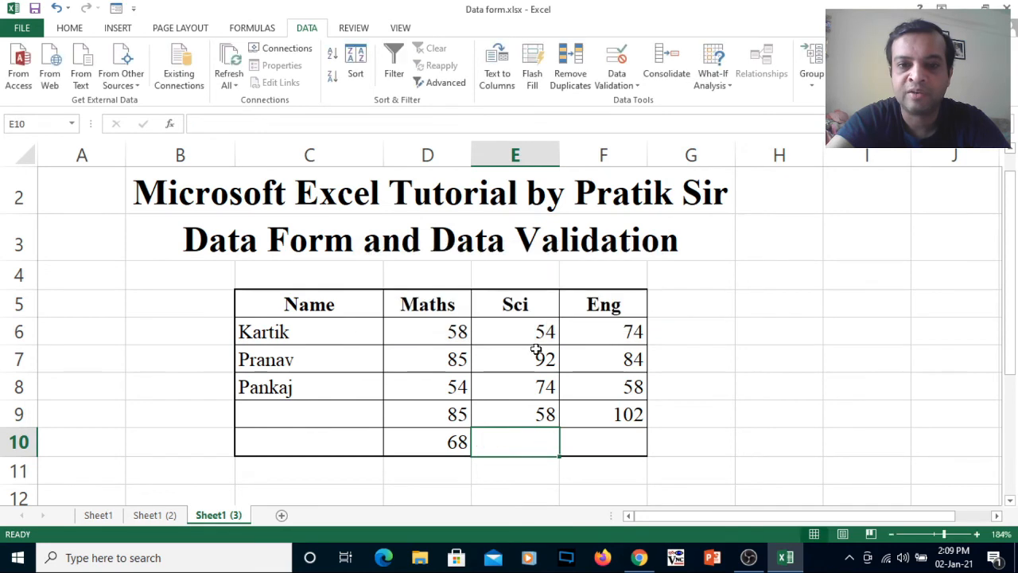
# Step: Set the error alert style of E10's data validation to Information
pyautogui.click(635, 88)
pyautogui.click(641, 103)
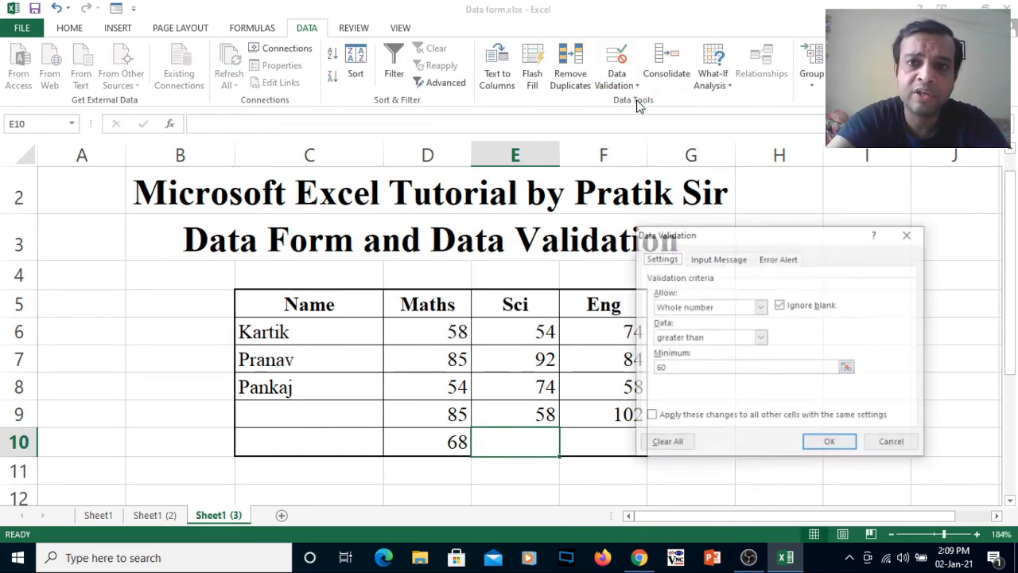
pyautogui.click(770, 261)
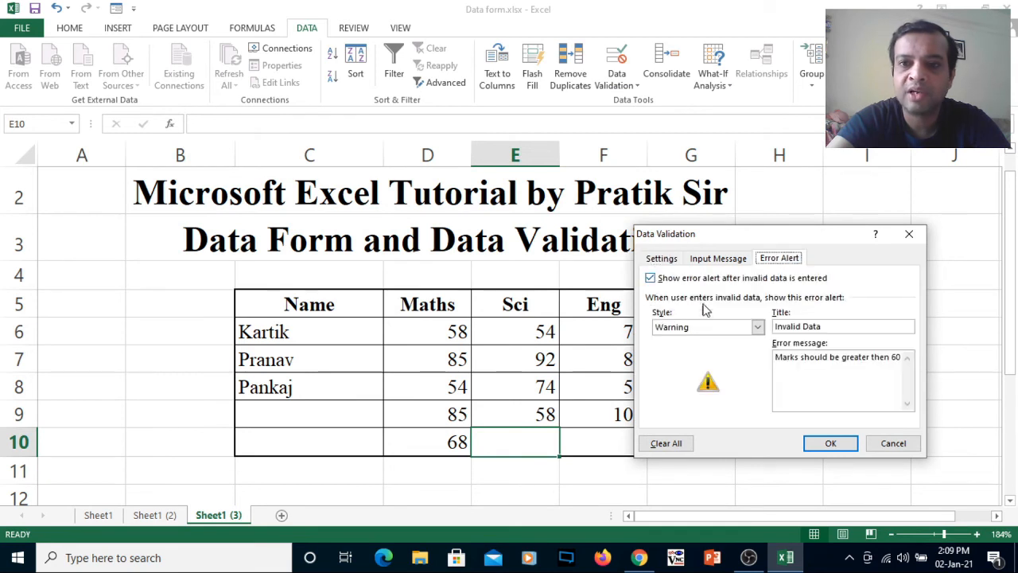
pyautogui.click(703, 328)
pyautogui.click(694, 360)
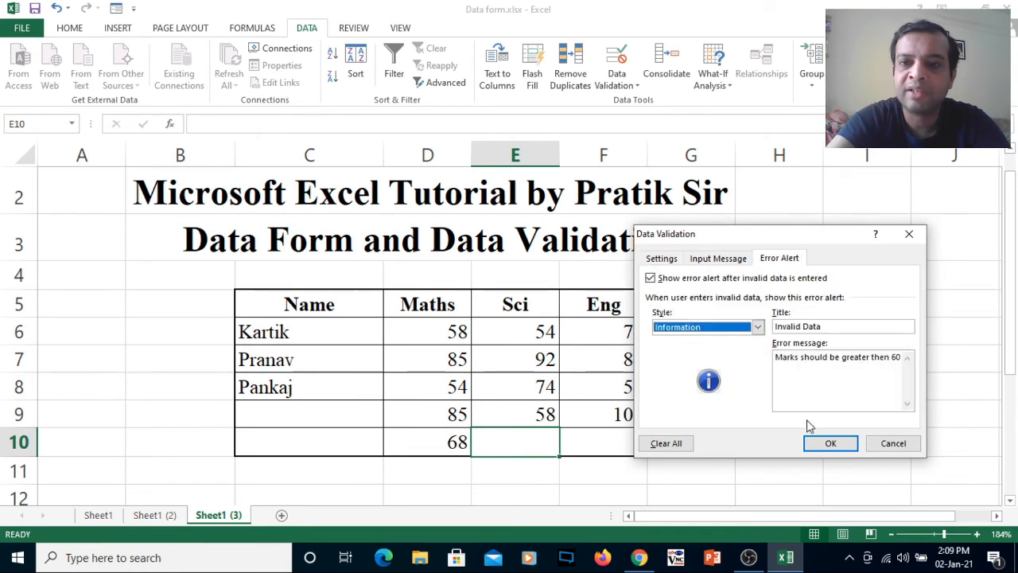
pyautogui.click(830, 445)
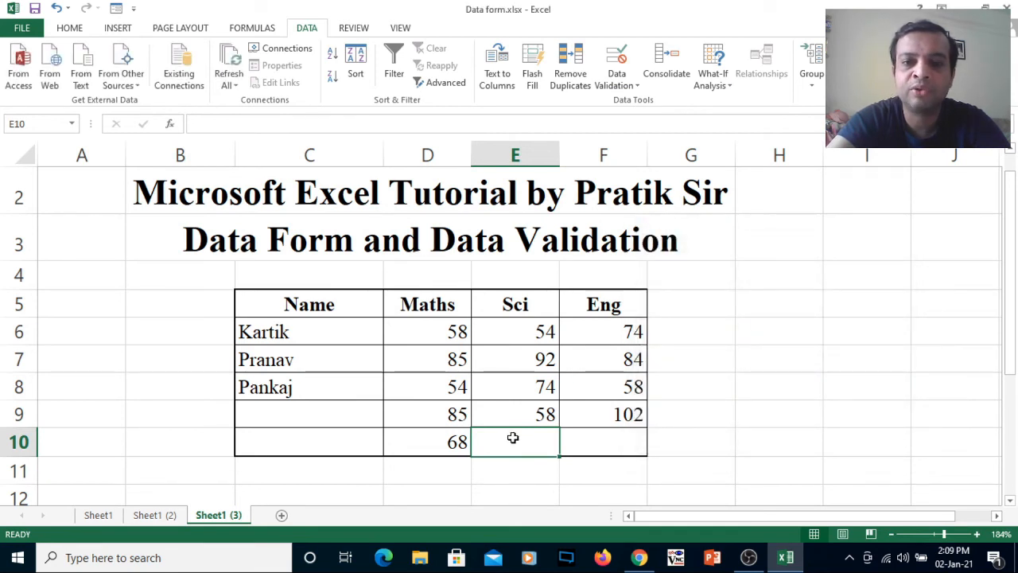
# Step: Enter 54 as the Sci mark in E10, accept it despite the alert, and reselect the cell
pyautogui.write('54')
pyautogui.press('Return')
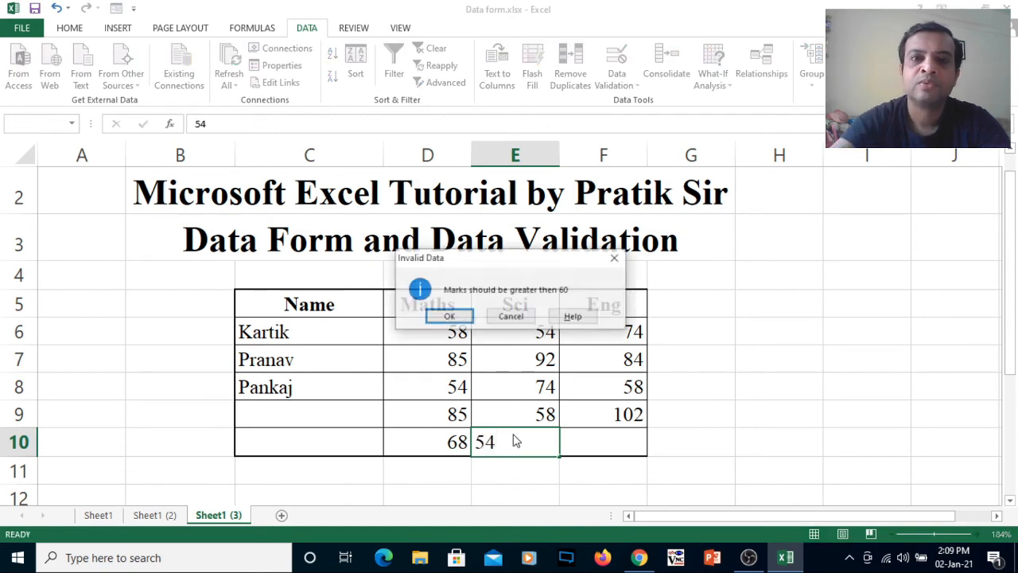
pyautogui.click(451, 316)
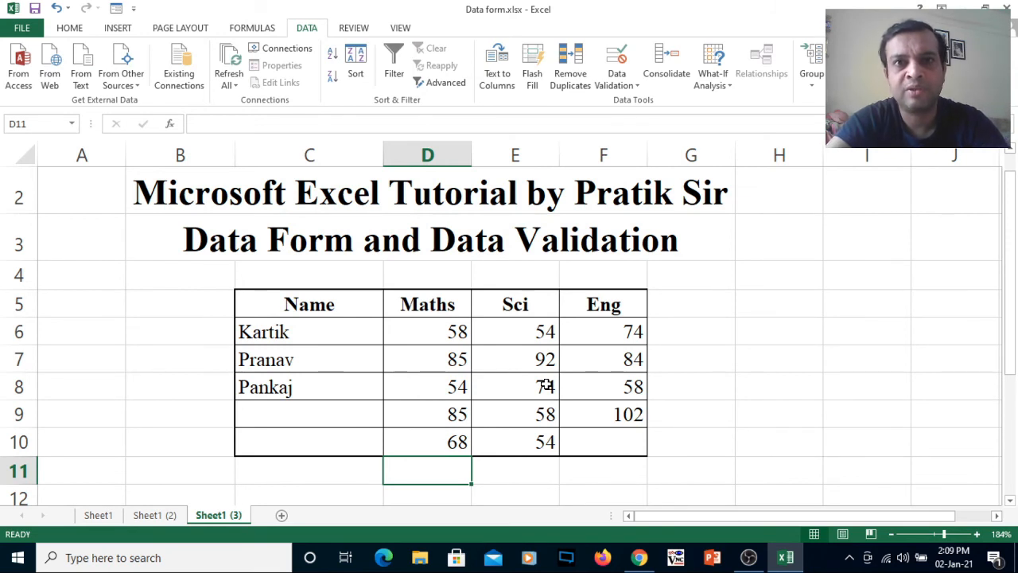
pyautogui.click(517, 443)
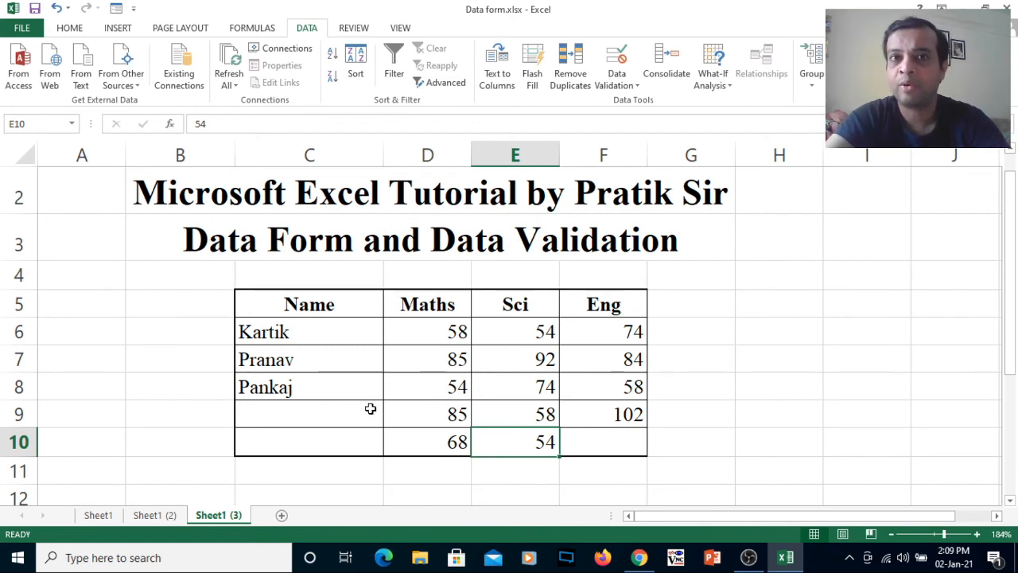
# Step: Apply a Custom data validation rule to the Name cell C9 with the formula =istext(c9)
pyautogui.click(311, 413)
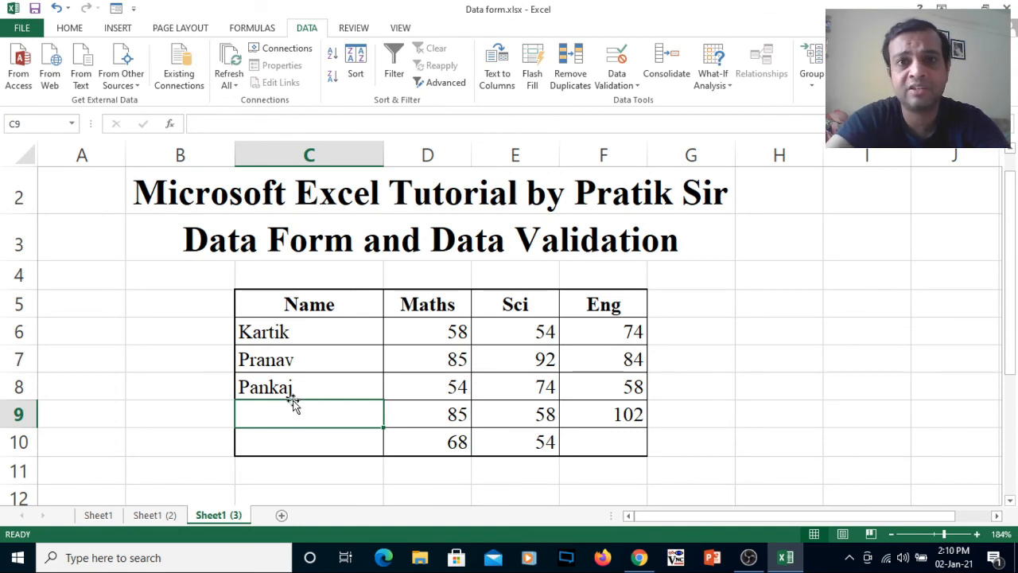
pyautogui.click(639, 85)
pyautogui.click(650, 100)
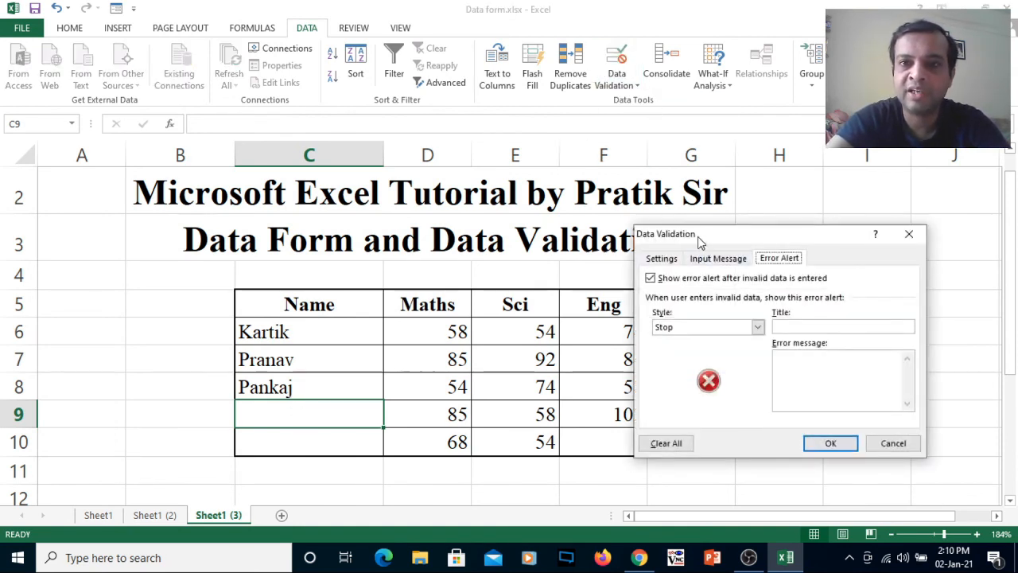
pyautogui.moveTo(698, 236); pyautogui.dragTo(675, 159)
pyautogui.click(638, 186)
pyautogui.click(733, 234)
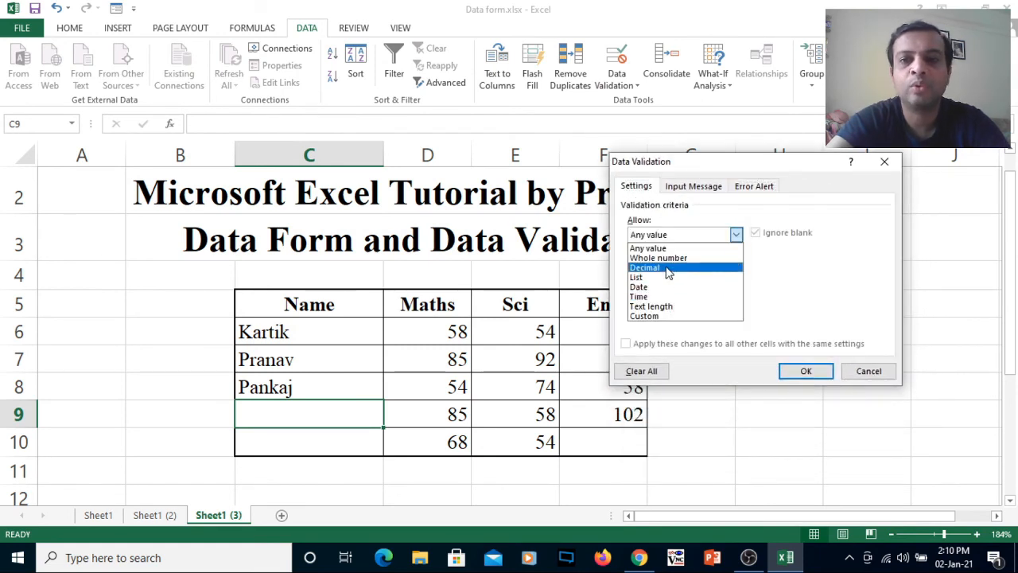
pyautogui.click(651, 316)
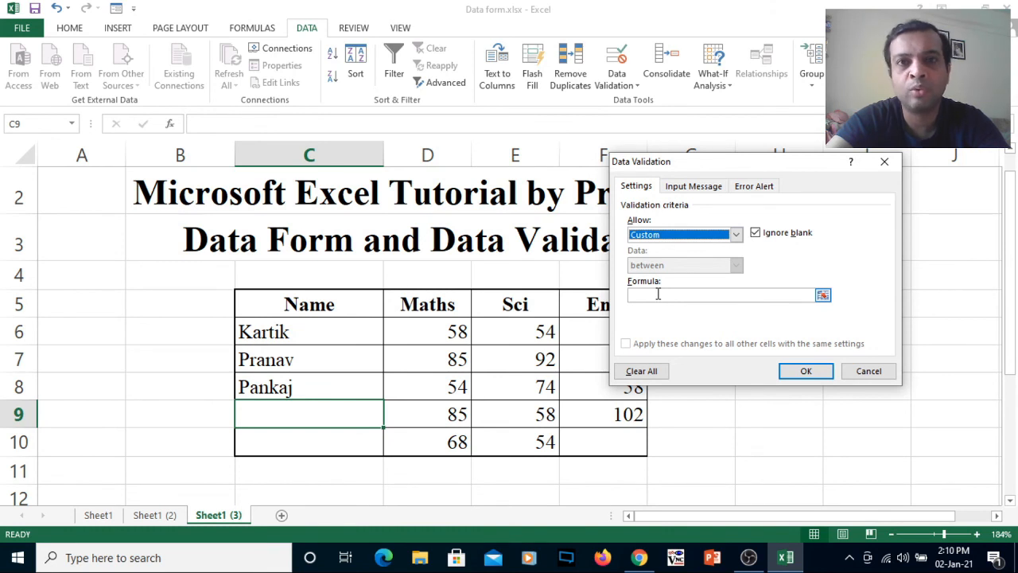
pyautogui.click(658, 294)
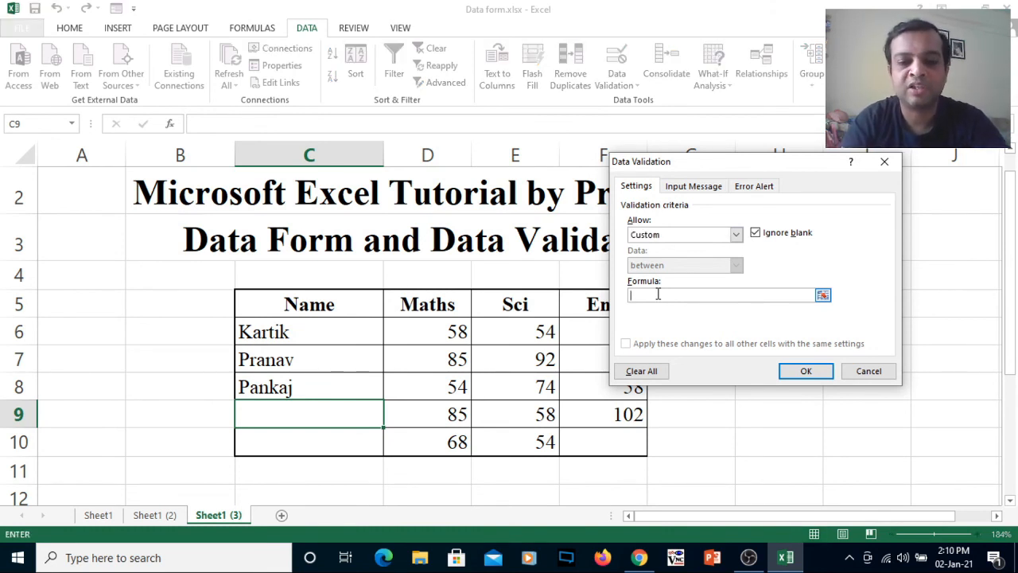
pyautogui.write('=istext(c9')
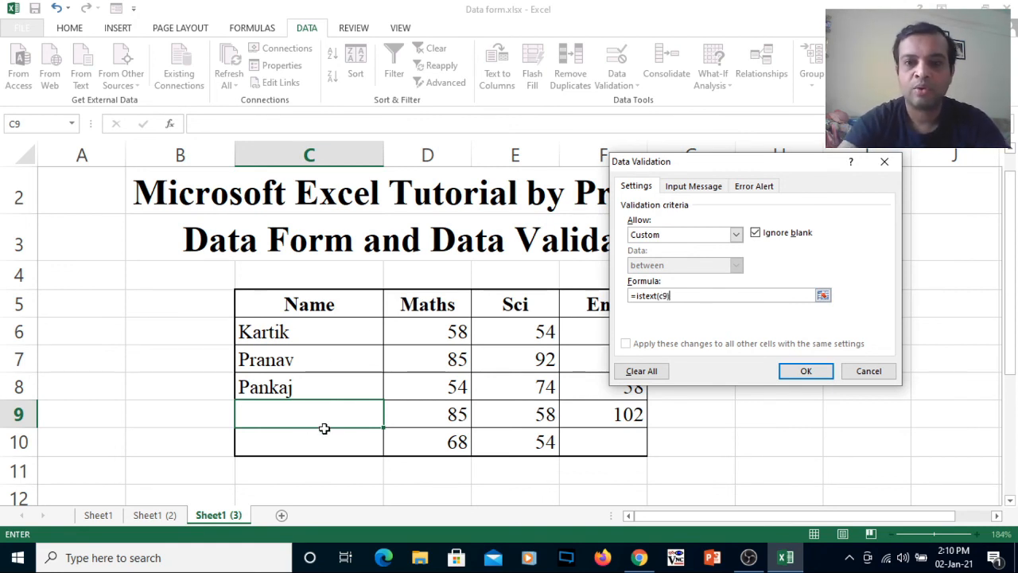
pyautogui.click(806, 370)
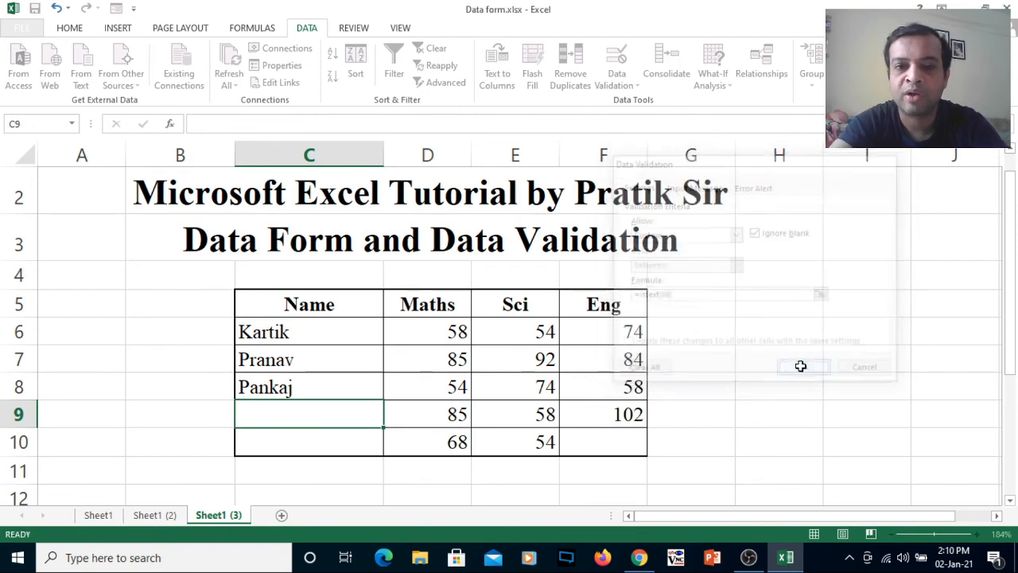
# Step: Try to enter 125 in C9, cancel that entry, and enter the text "rgffg" instead
pyautogui.write('125')
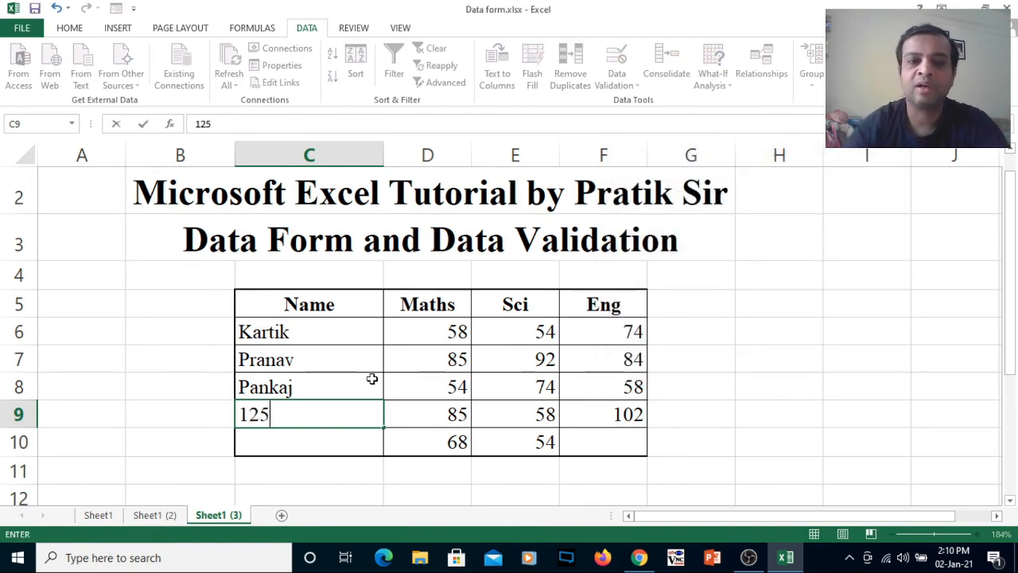
pyautogui.press('Return')
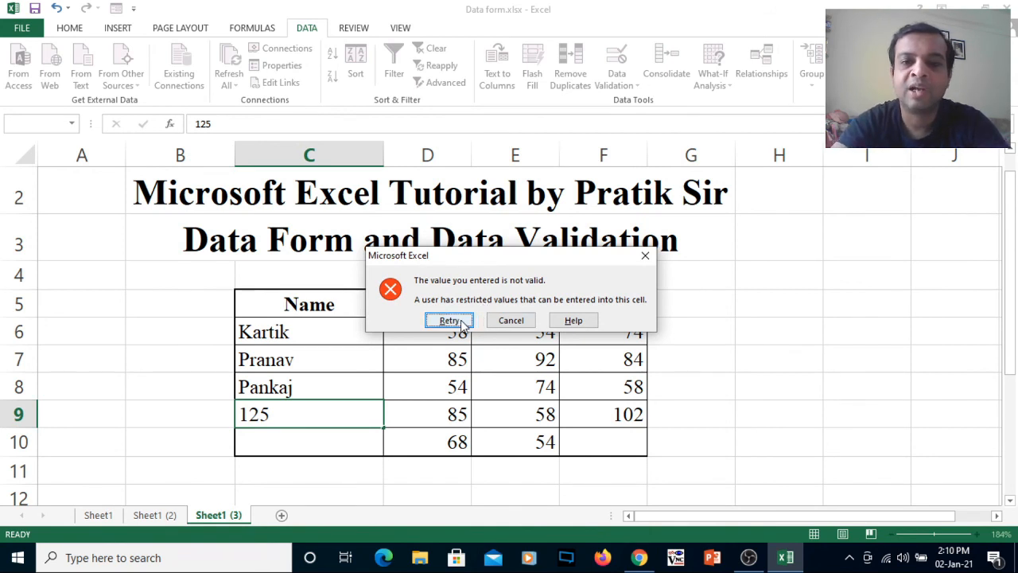
pyautogui.click(513, 321)
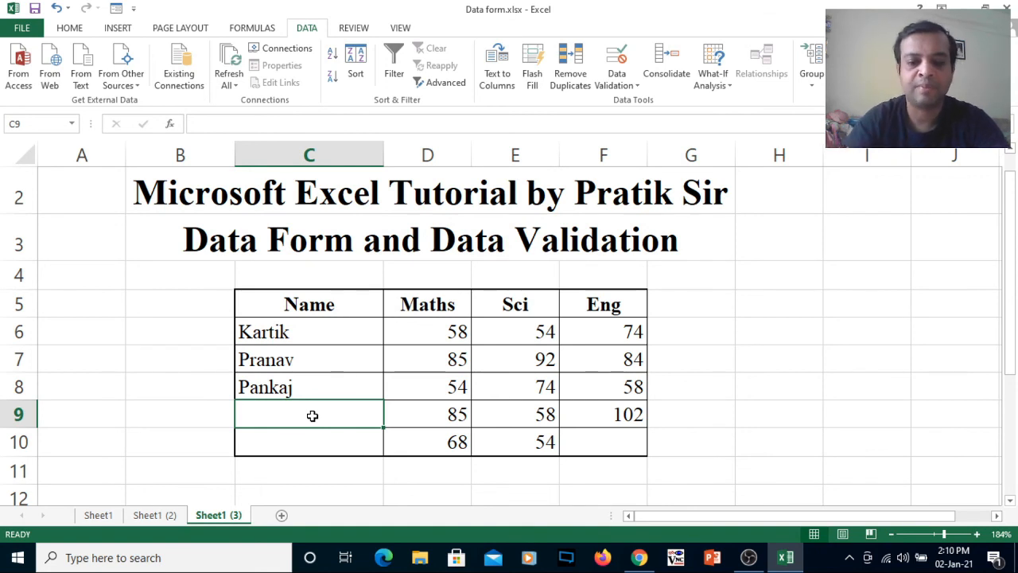
pyautogui.write('rgffg')
pyautogui.press('Tab')
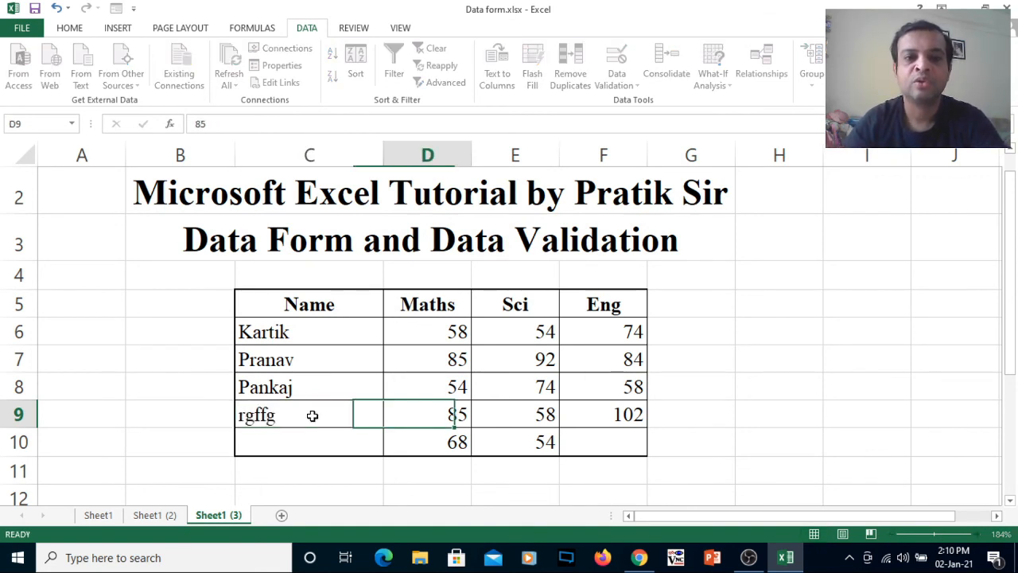